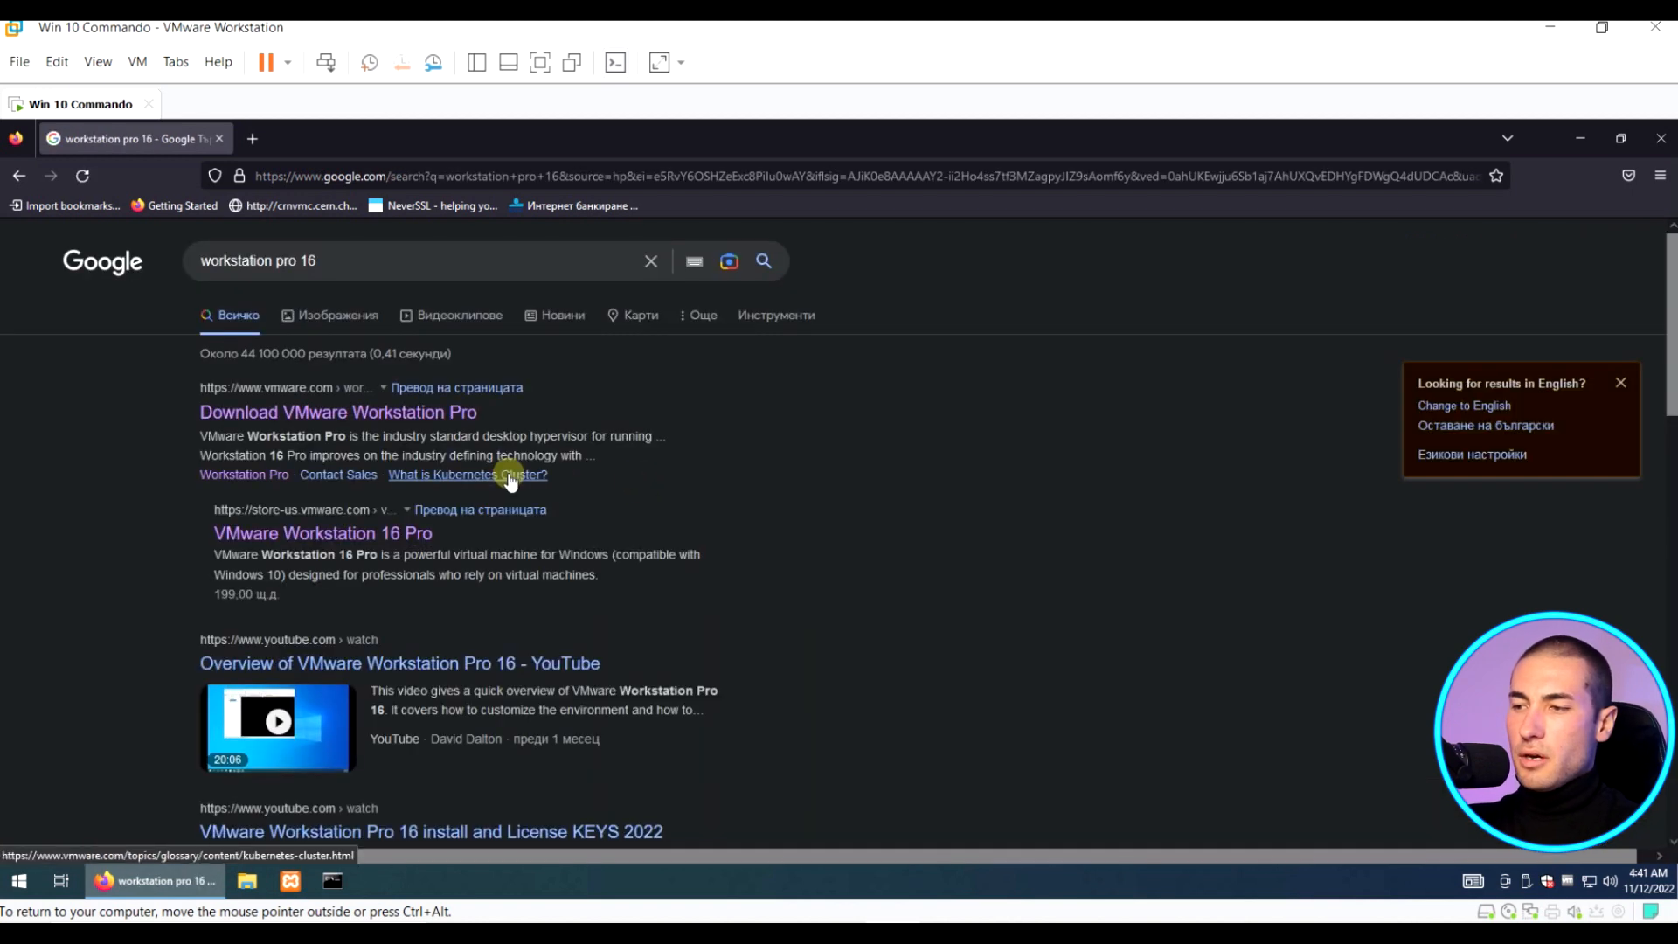
Open the VMware Workstation 16 Pro store result and follow it to the free trials download page.
left_click(294, 537)
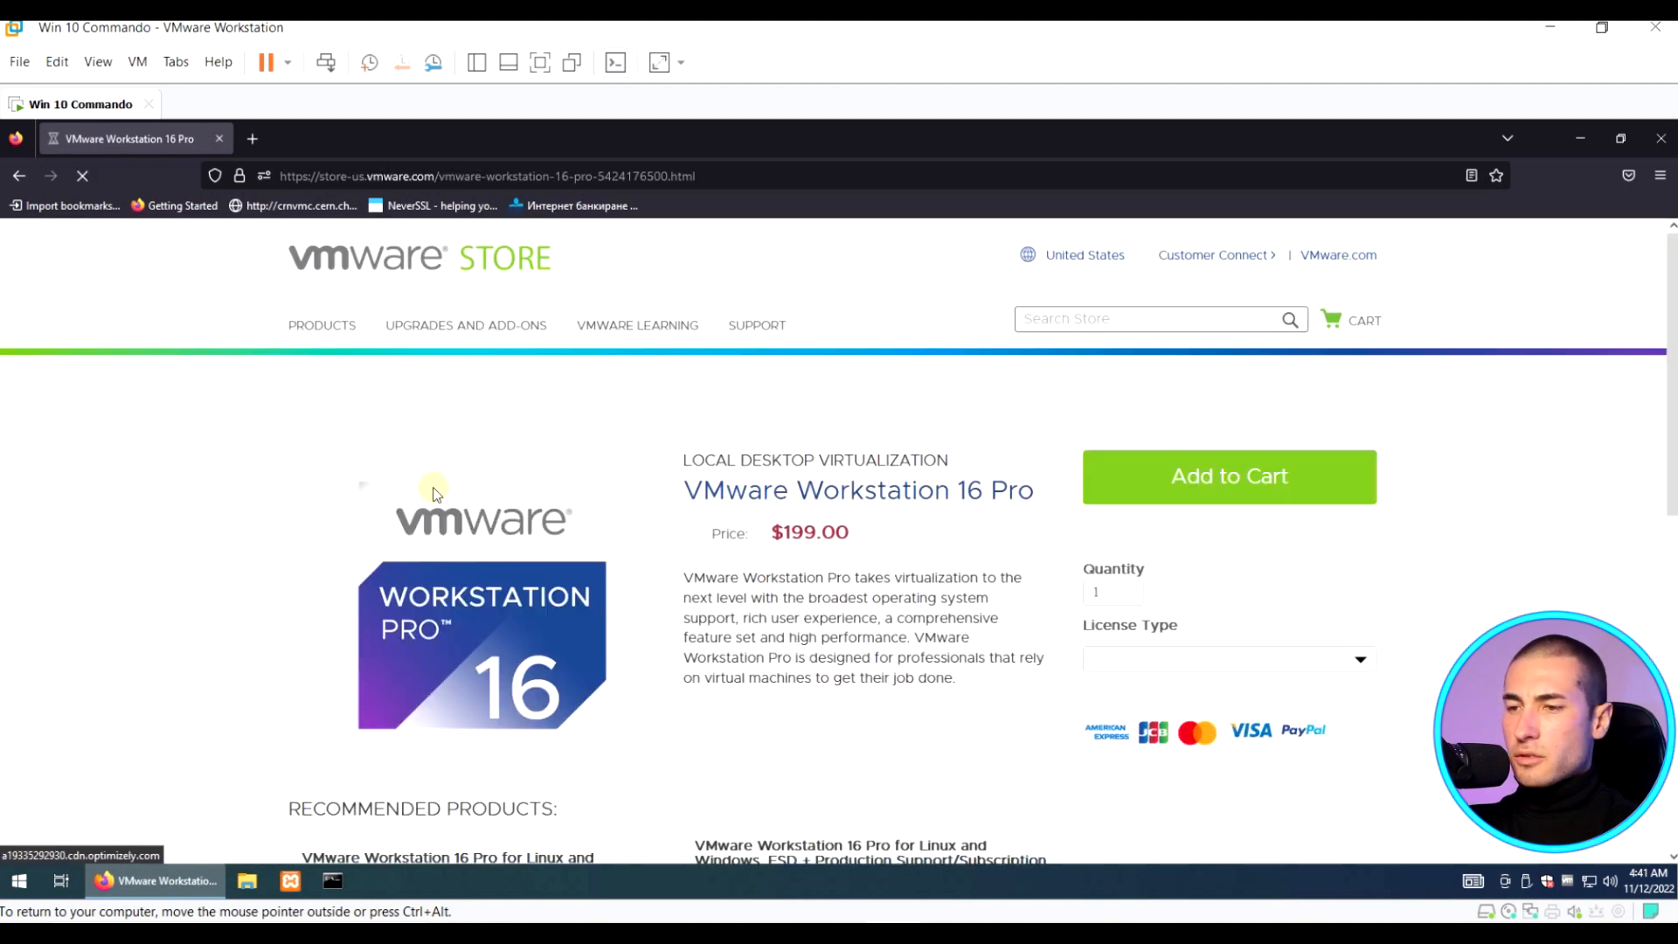
scroll(402, 454, "down", 7)
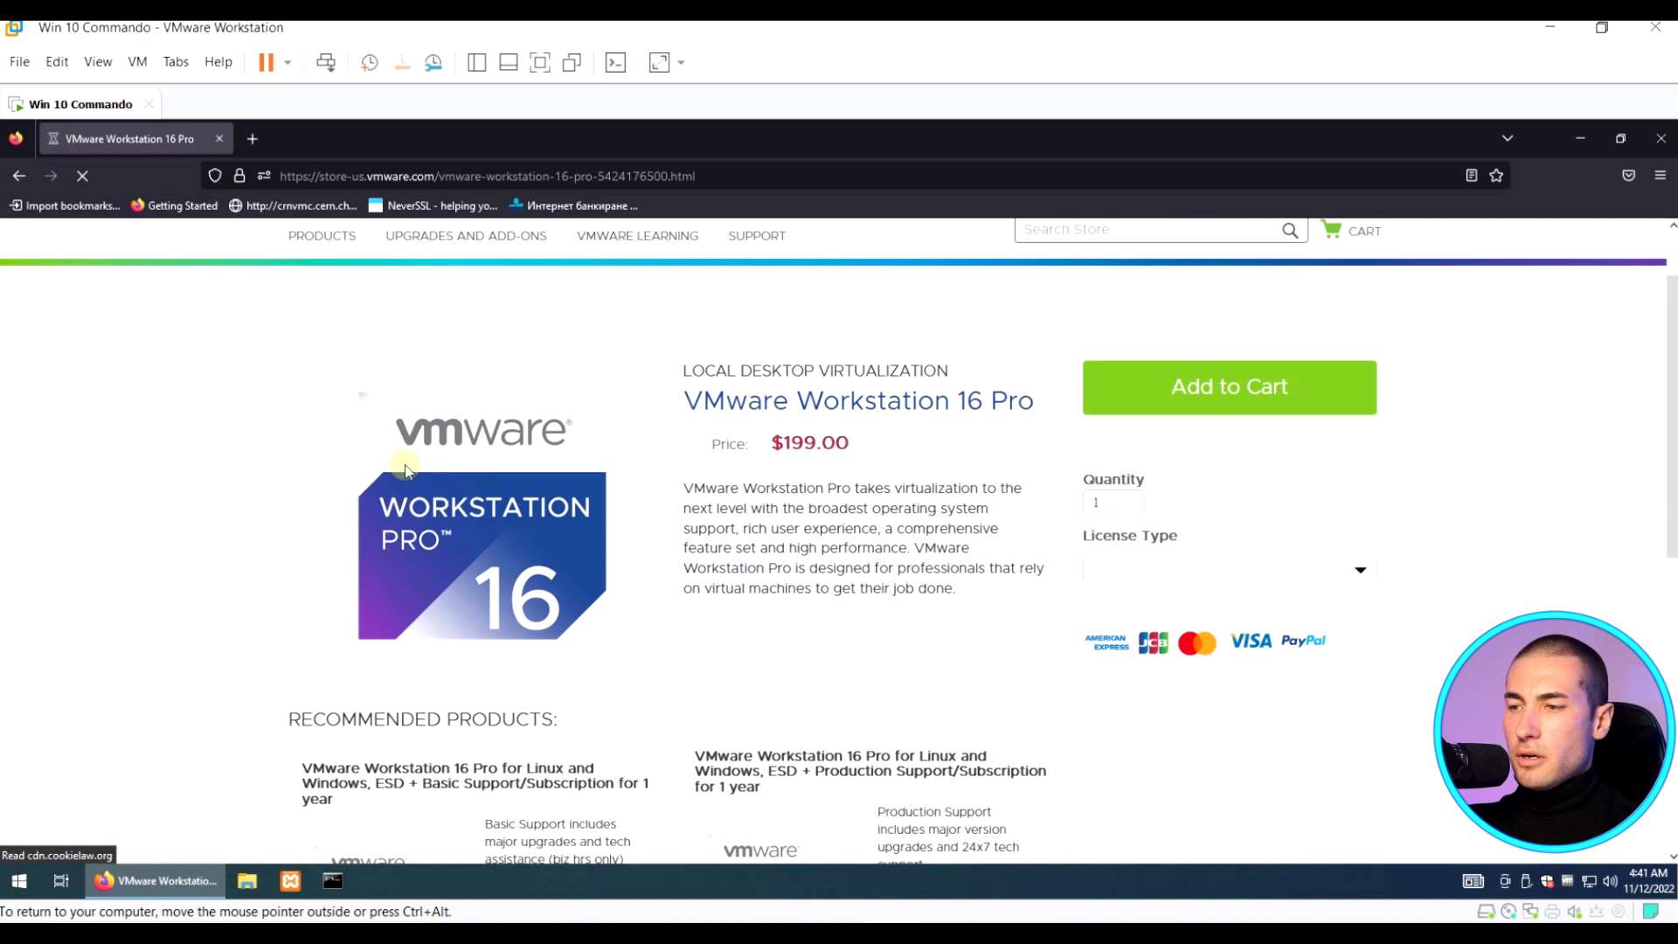
scroll(418, 472, "down", 5)
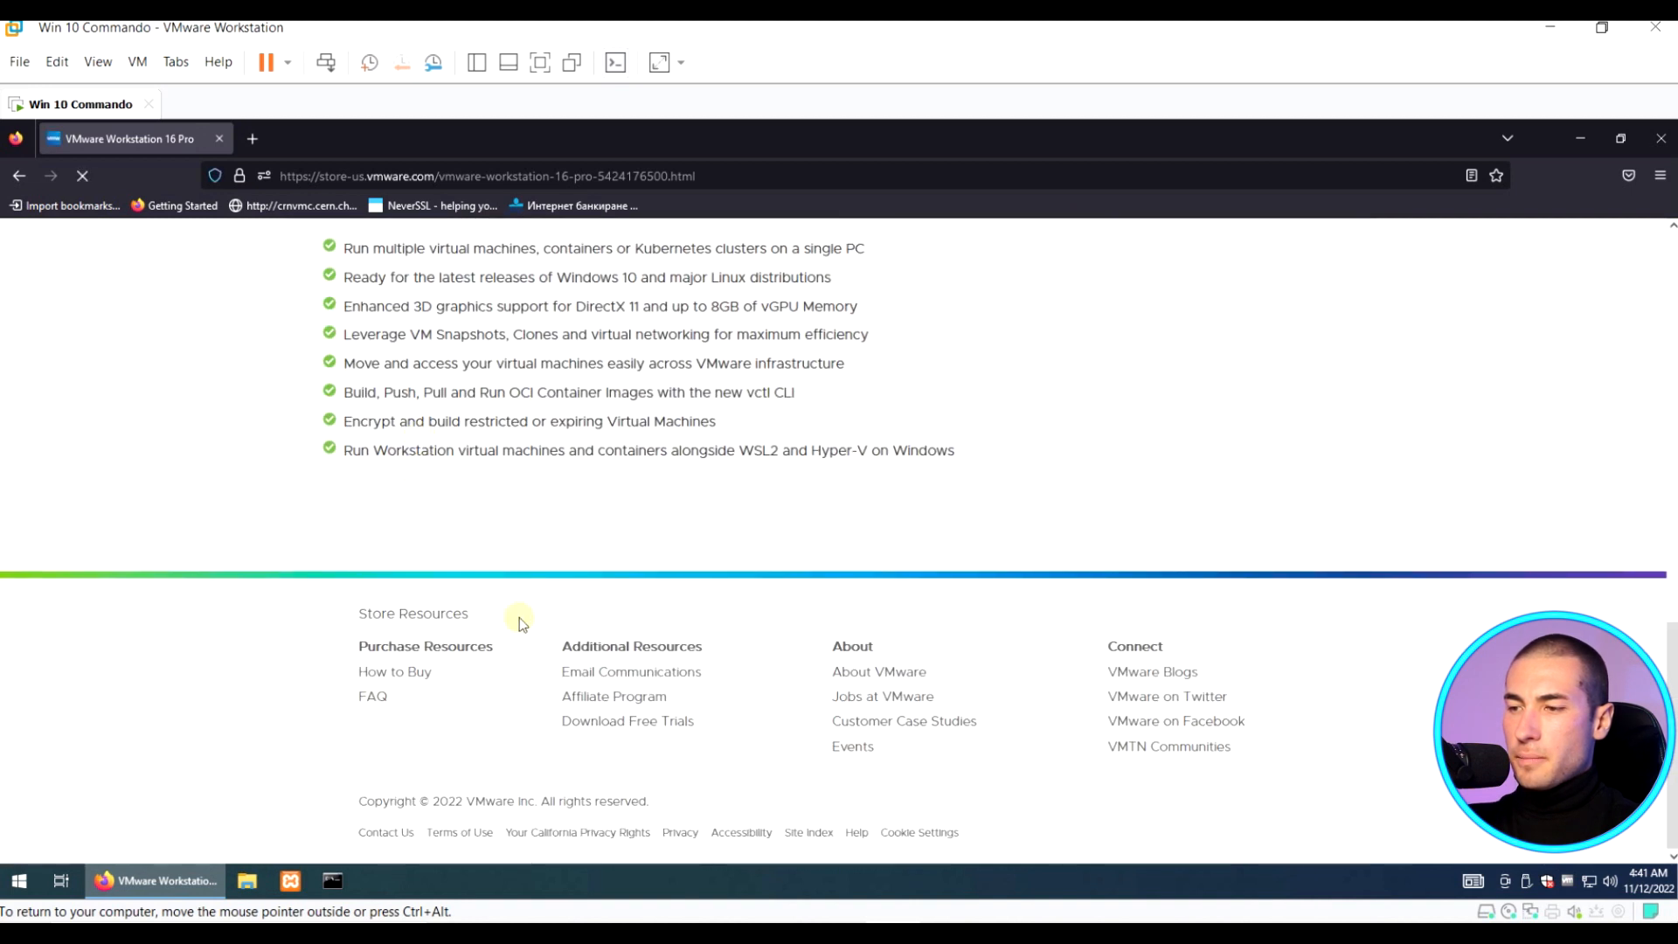
left_click(594, 730)
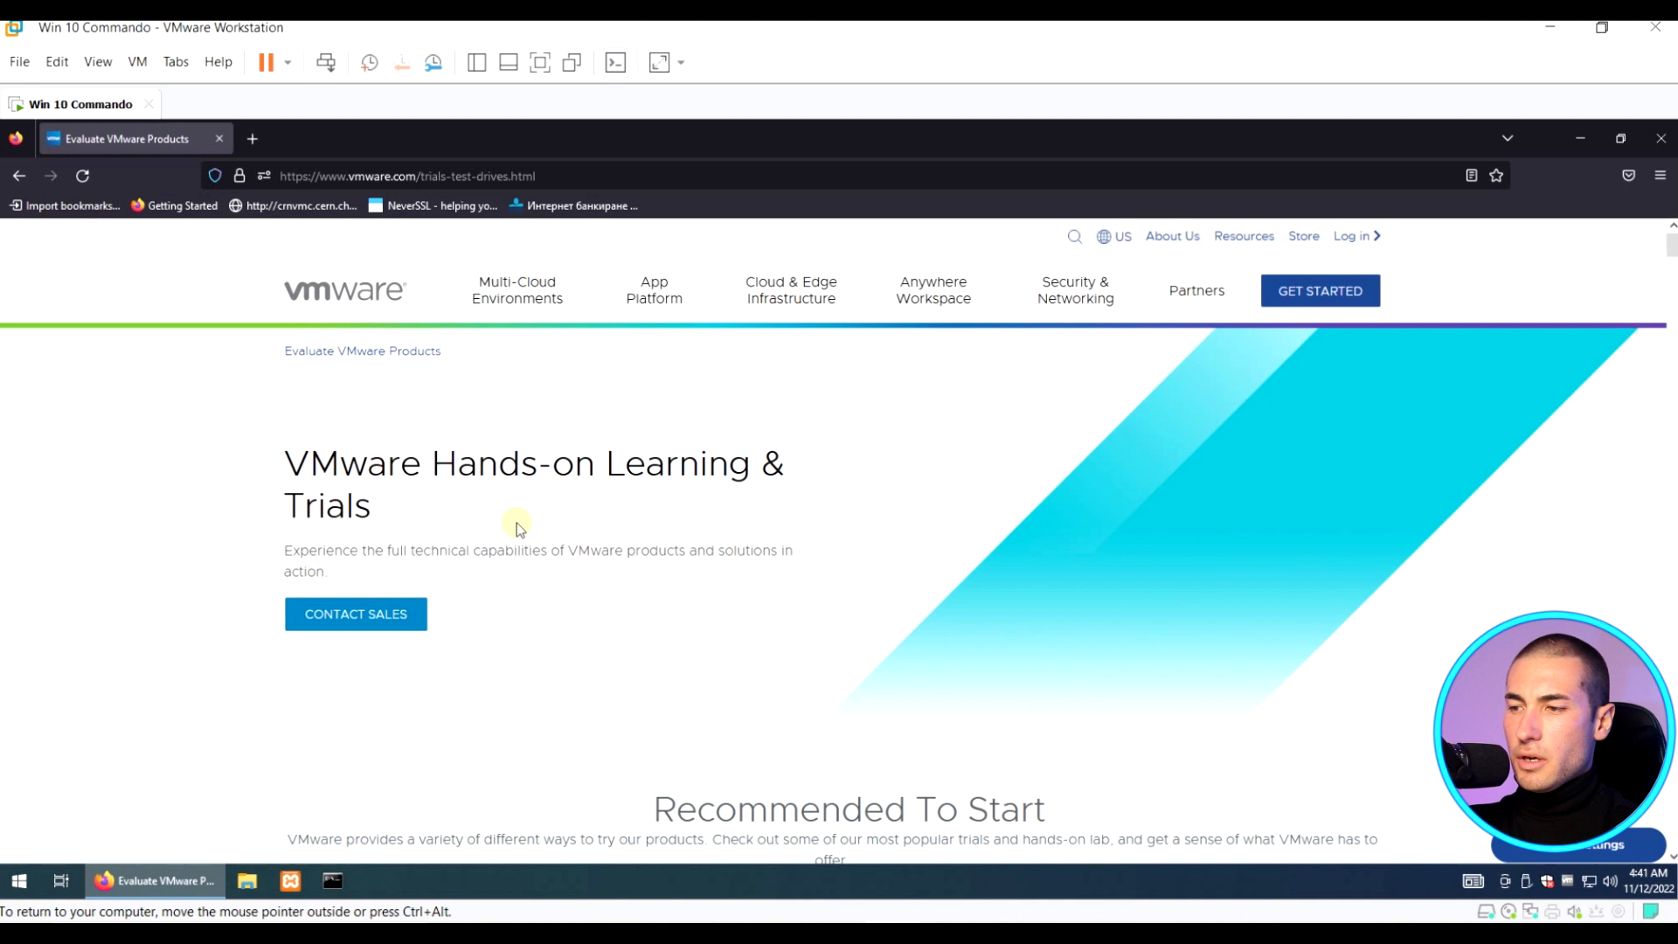
Search the VMware product trials for "workstation 16".
scroll(515, 524, "down", 10)
scroll(513, 526, "down", 3)
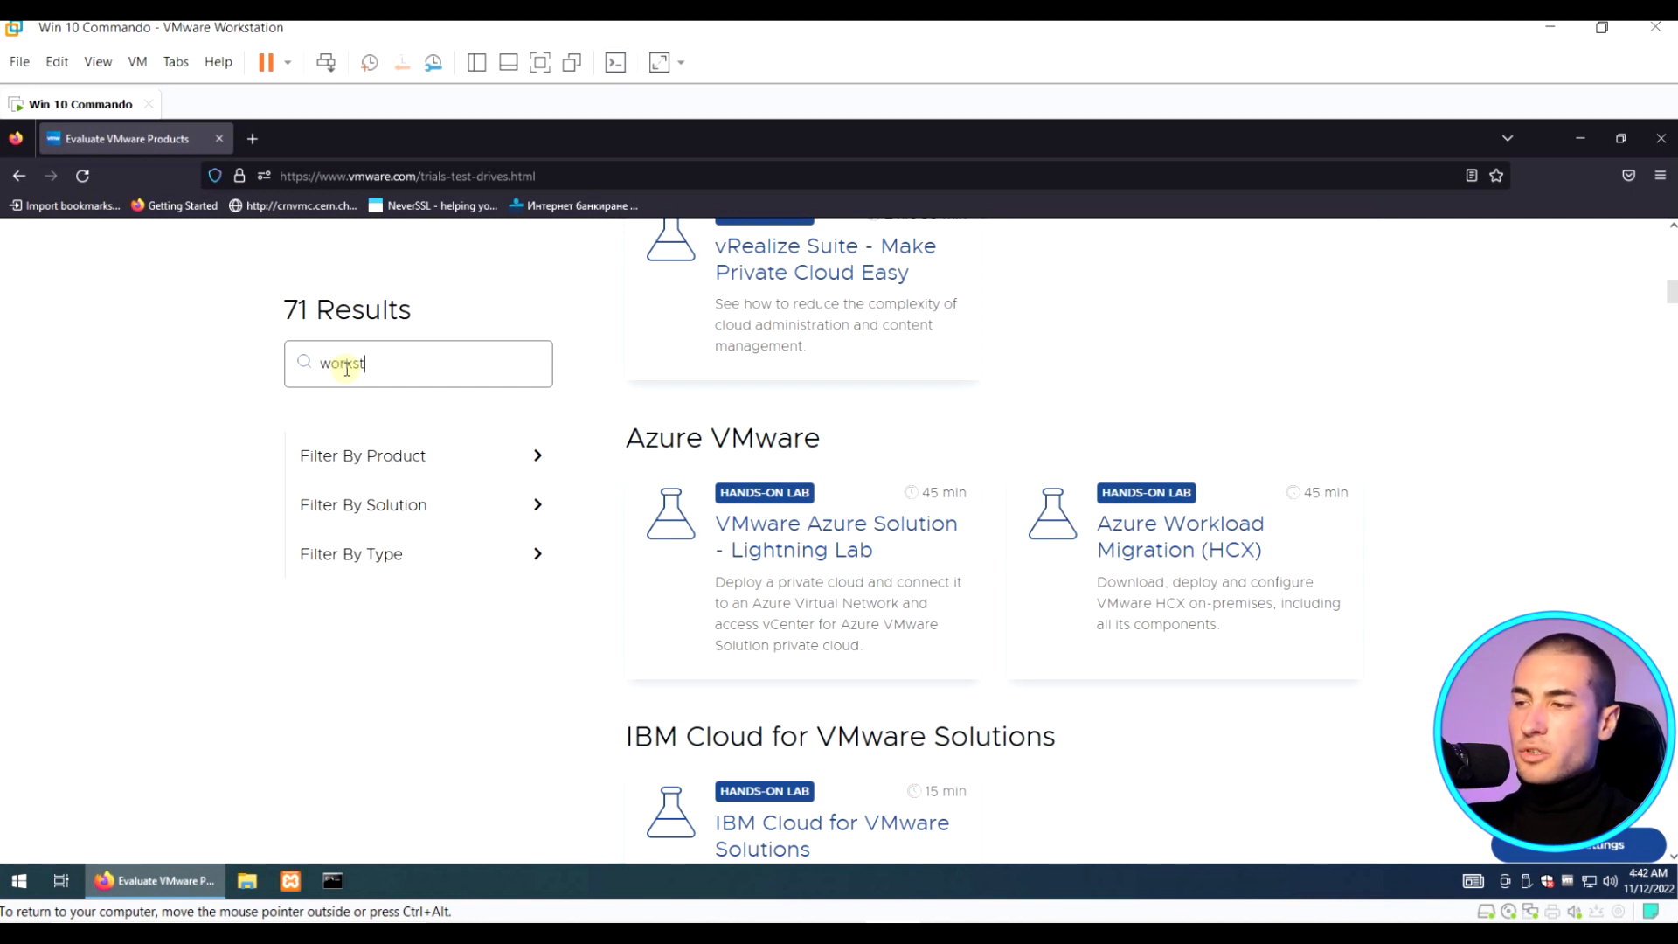
key("Return")
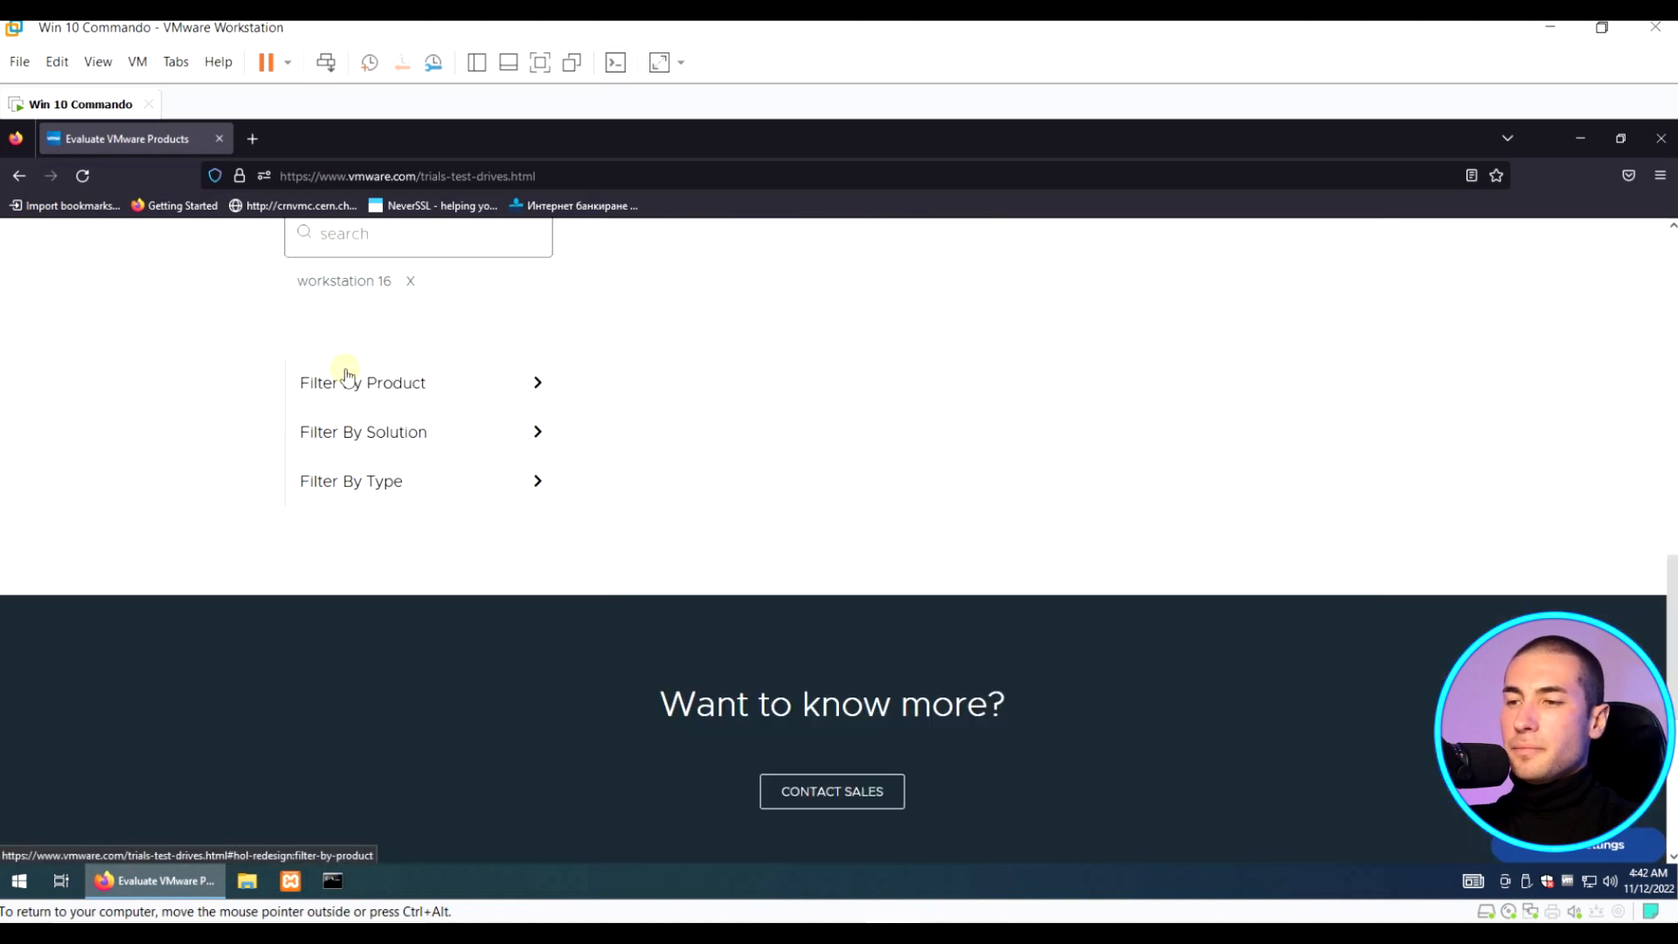
scroll(645, 495, "up", 5)
scroll(494, 704, "down", 1)
Search the VMware product trials for "workstation" instead.
left_click(477, 676)
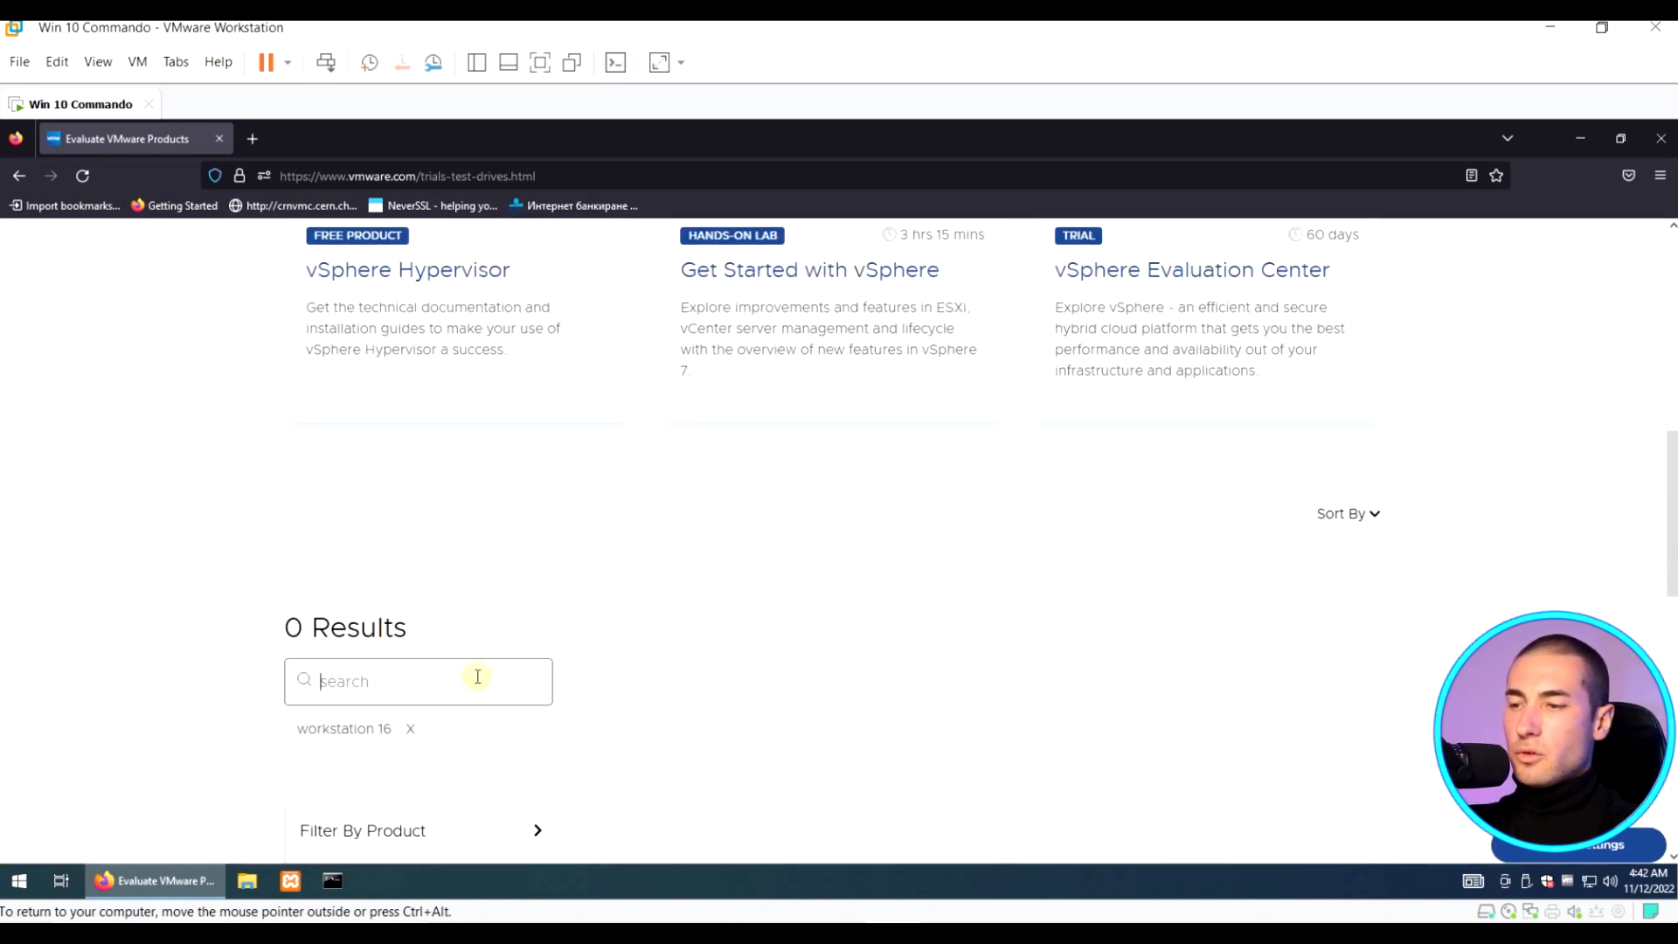
type("workstation")
key("Return")
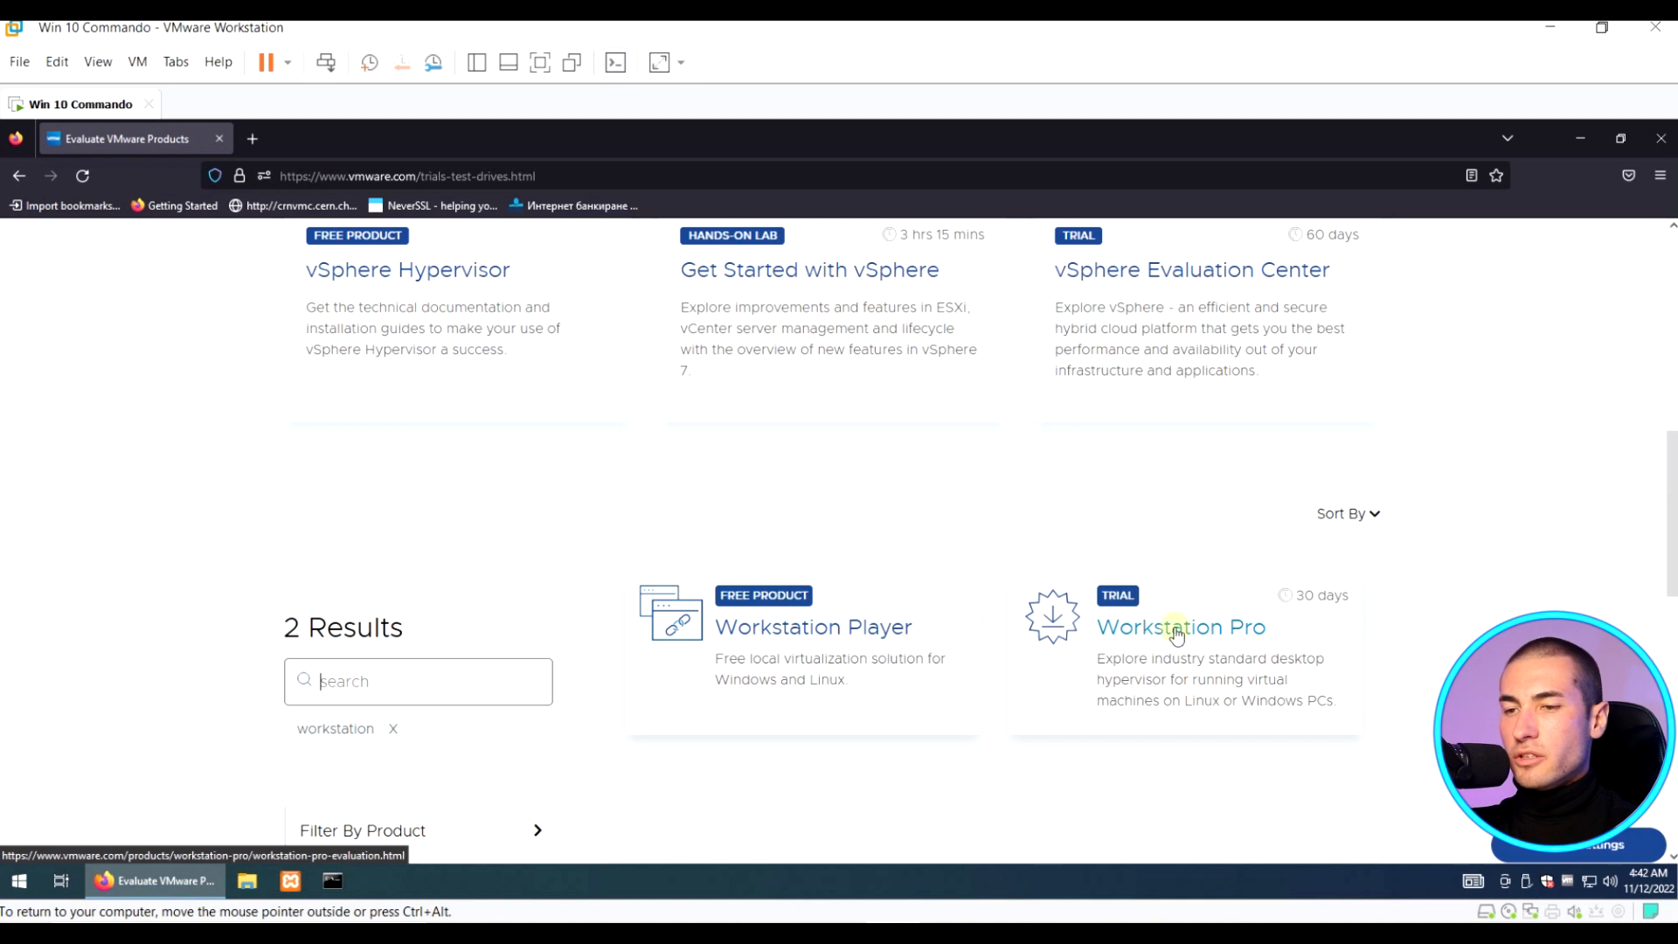
Start the download of Workstation 16 Pro for Windows from the Workstation Pro trial page.
scroll(887, 587, "down", 15)
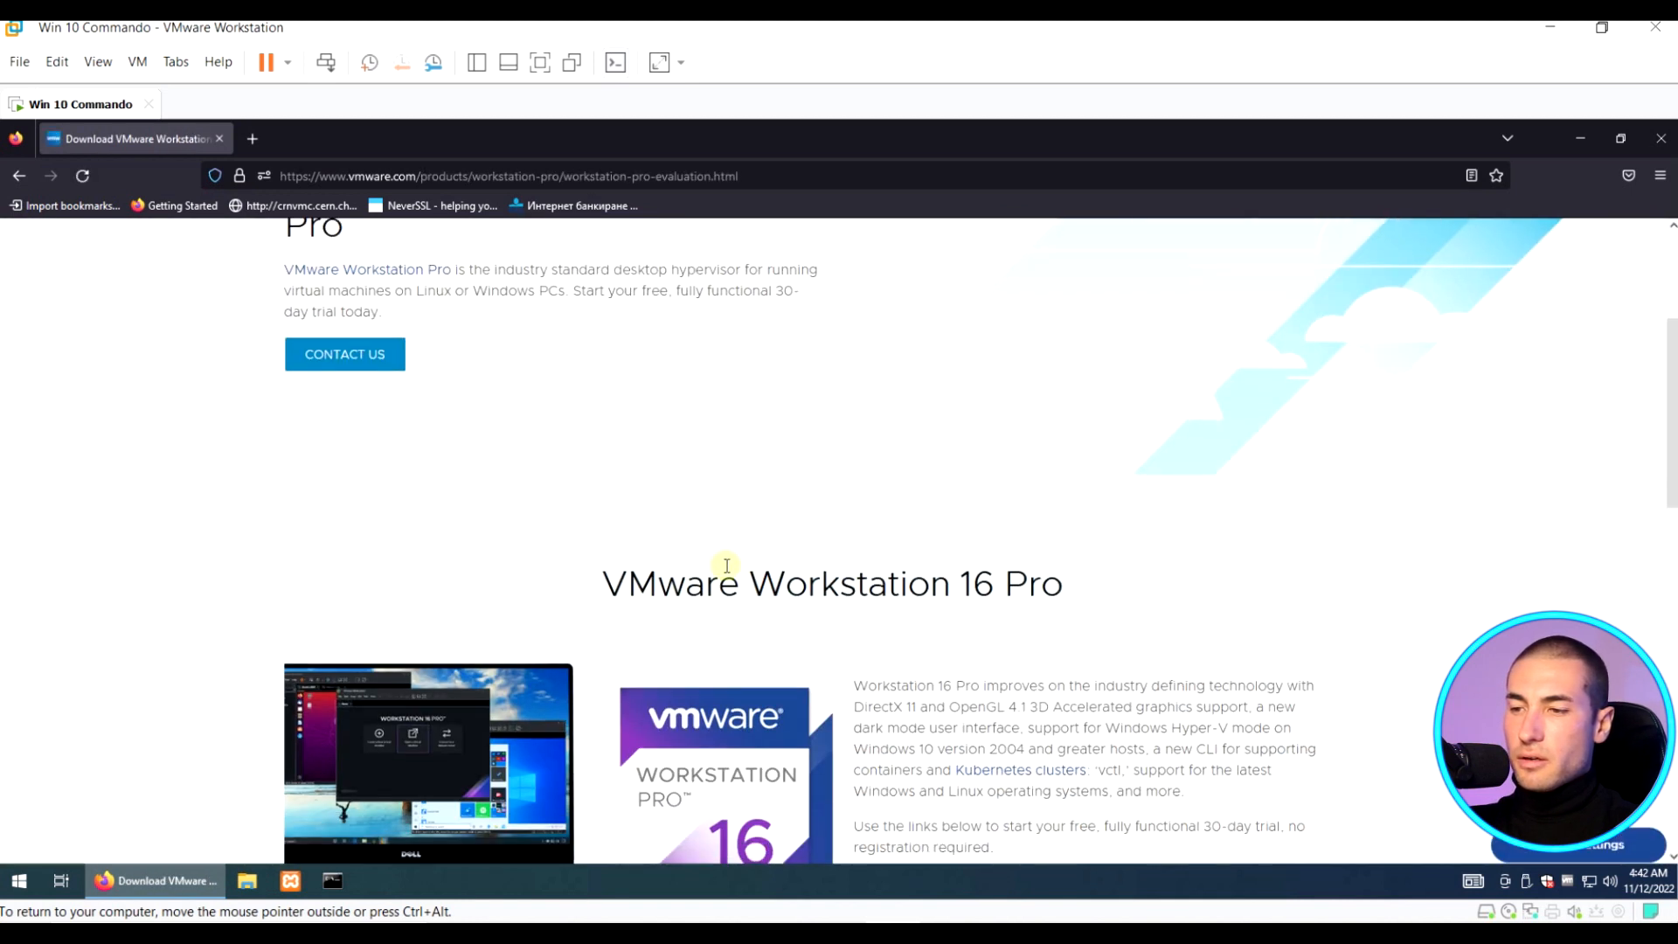
scroll(524, 498, "up", 5)
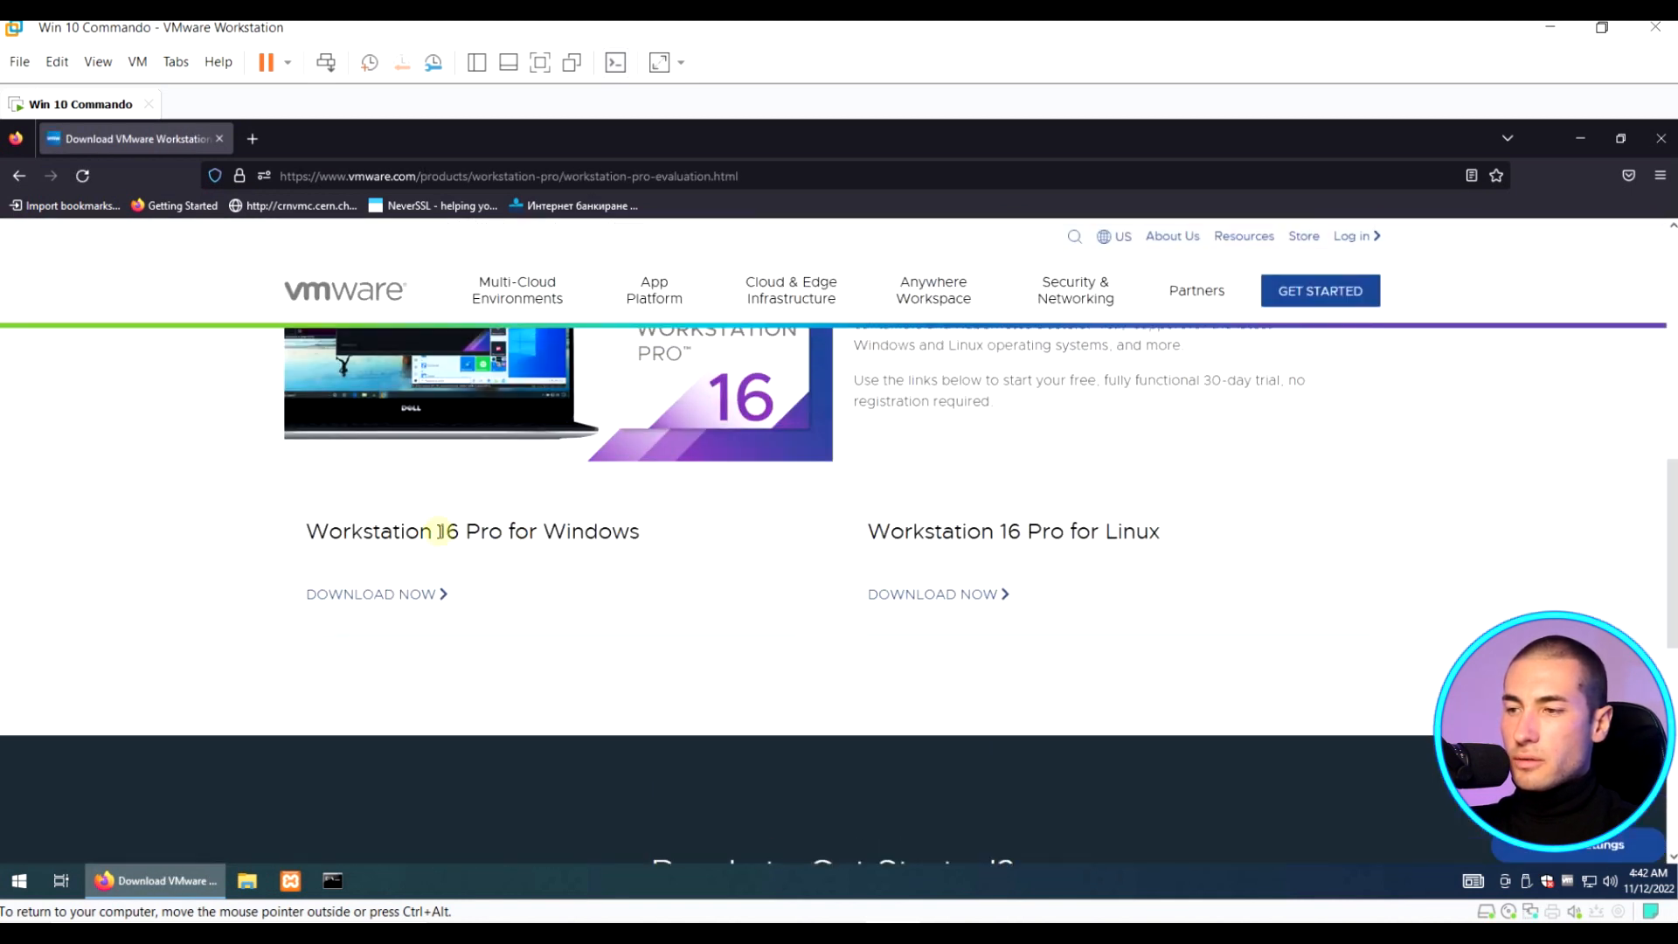
left_click(360, 602)
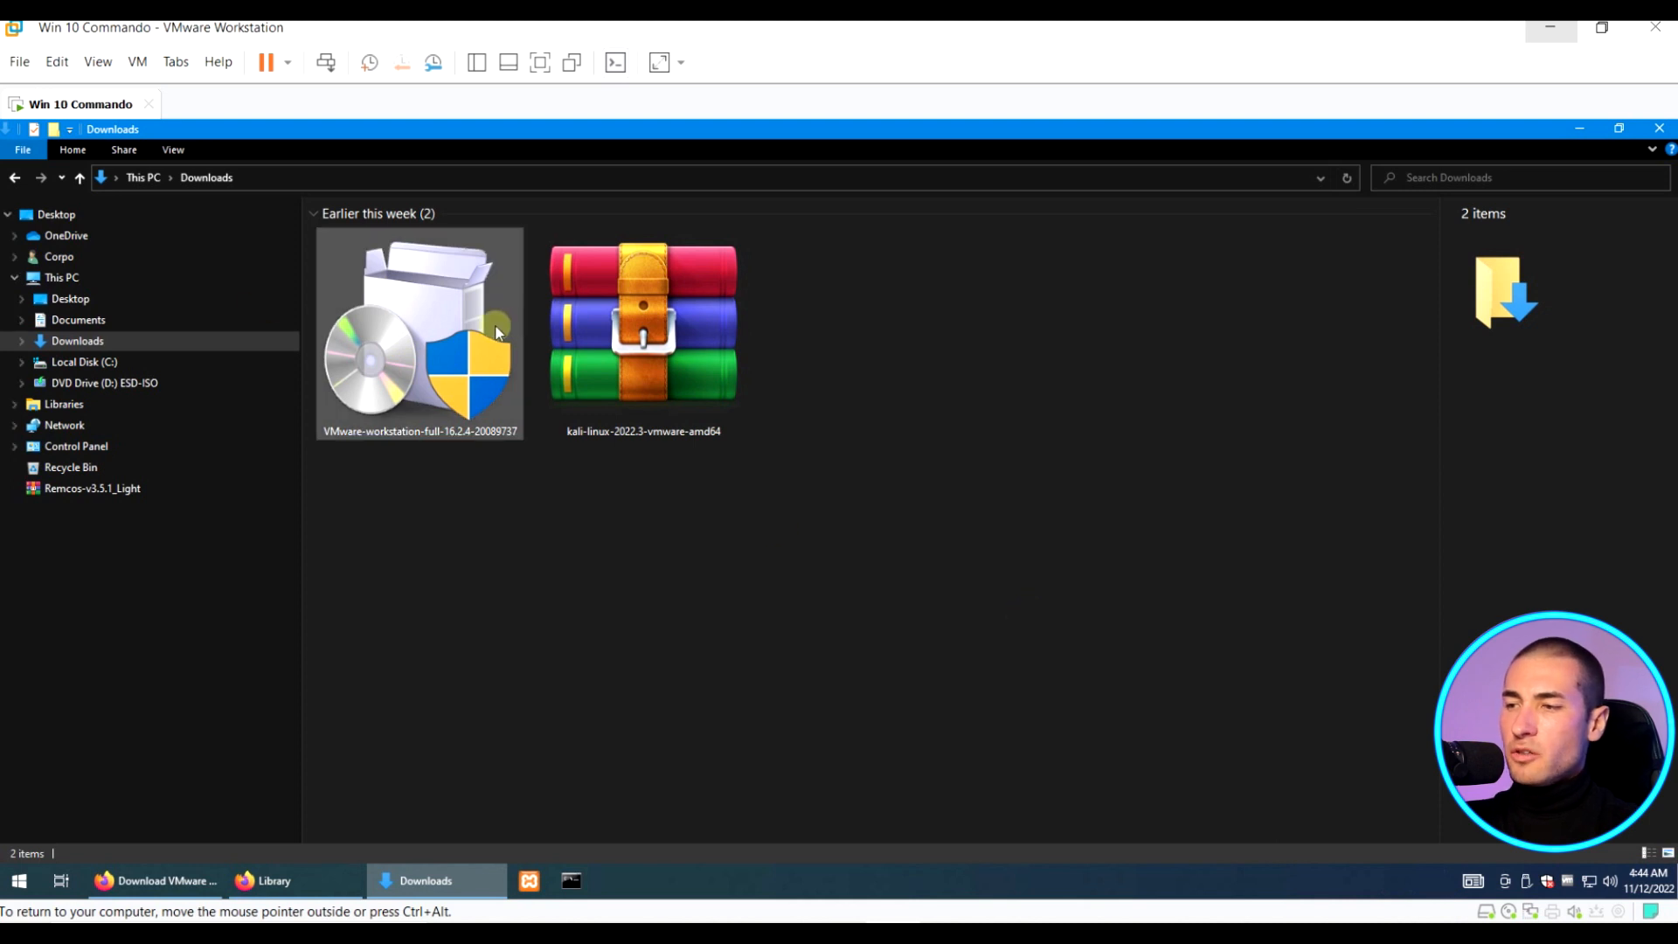
Launch the VMware-workstation-full-16.2.4-20089737 installer from the Downloads folder.
left_click(443, 329)
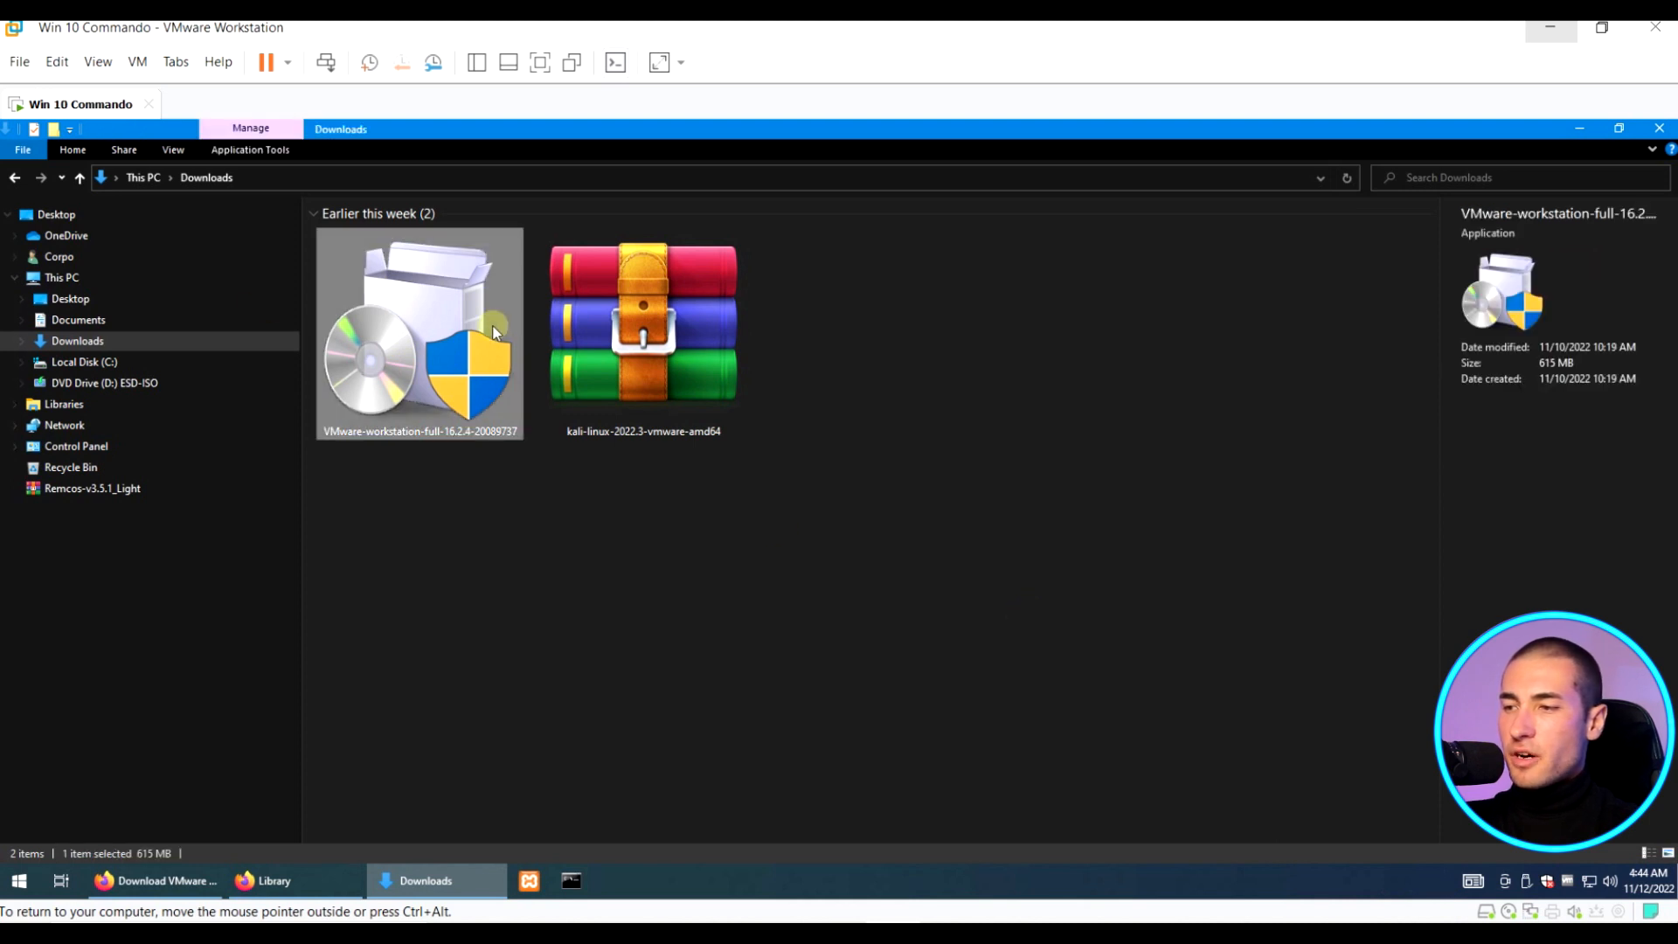
double_click(437, 359)
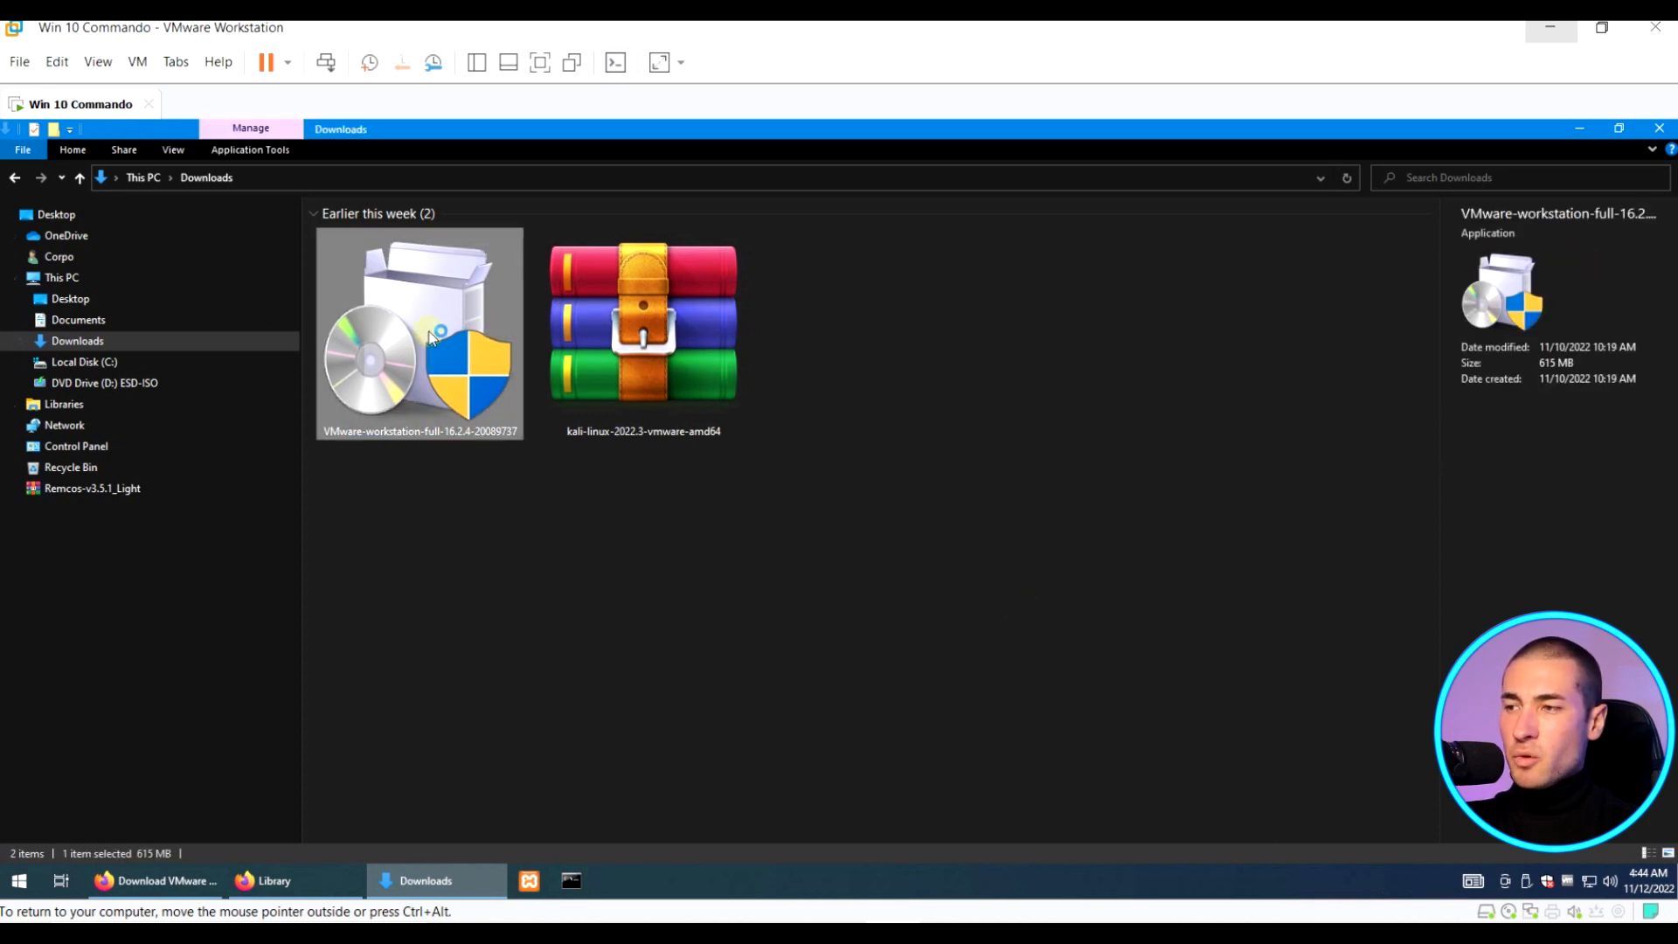
left_click(769, 617)
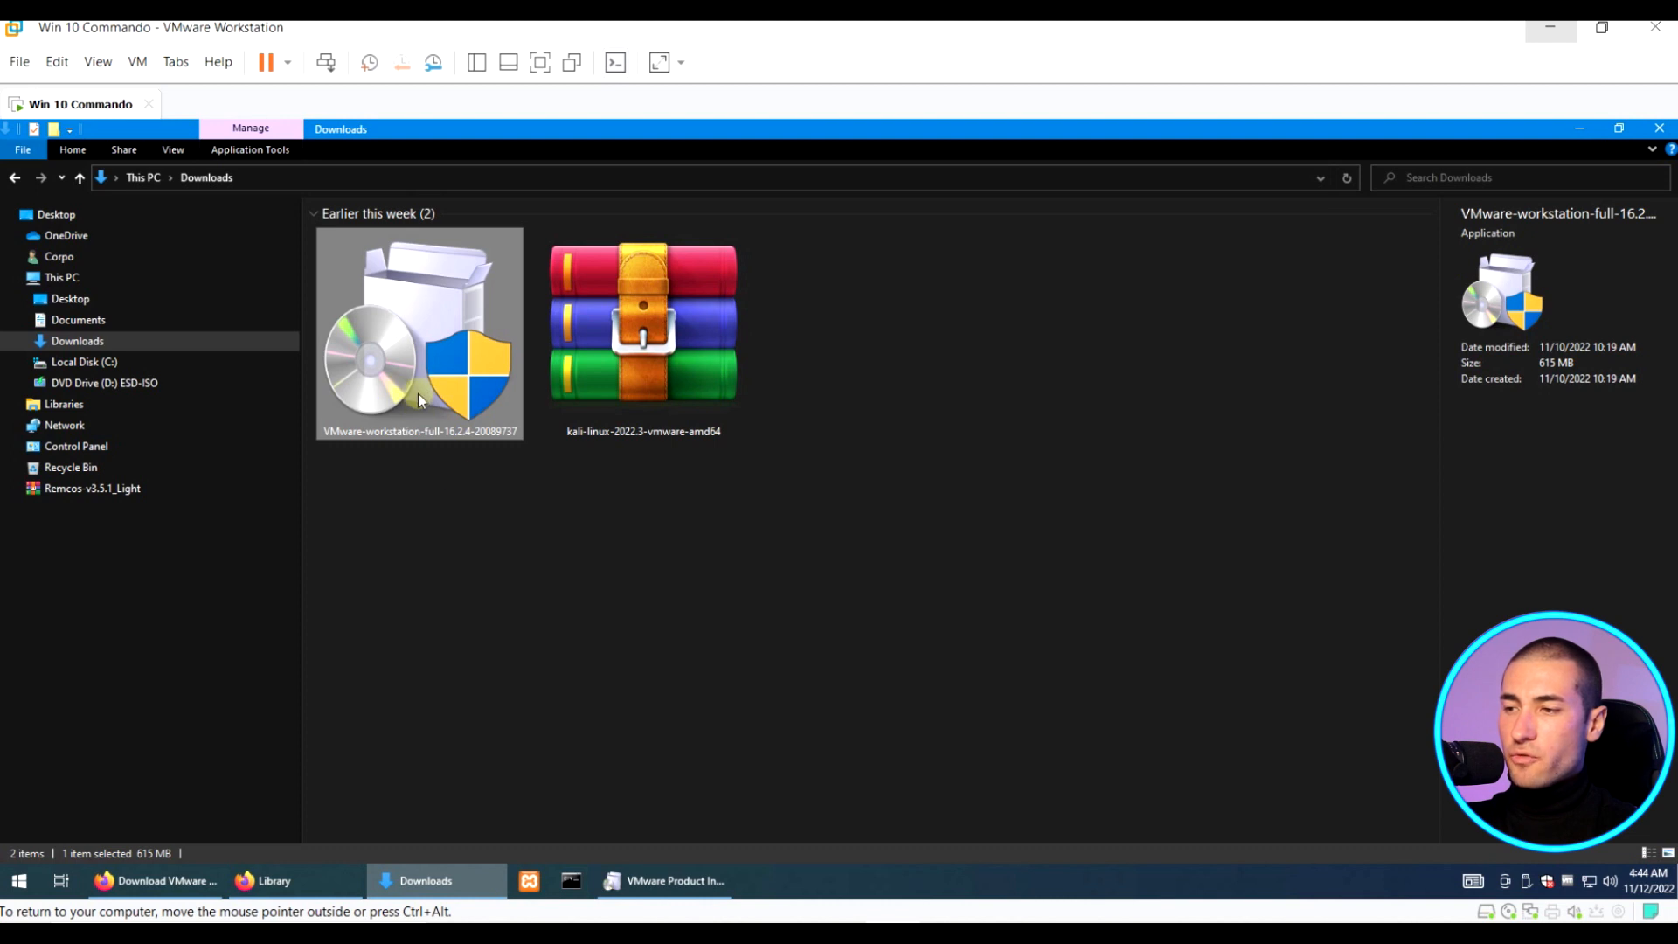
left_click(465, 552)
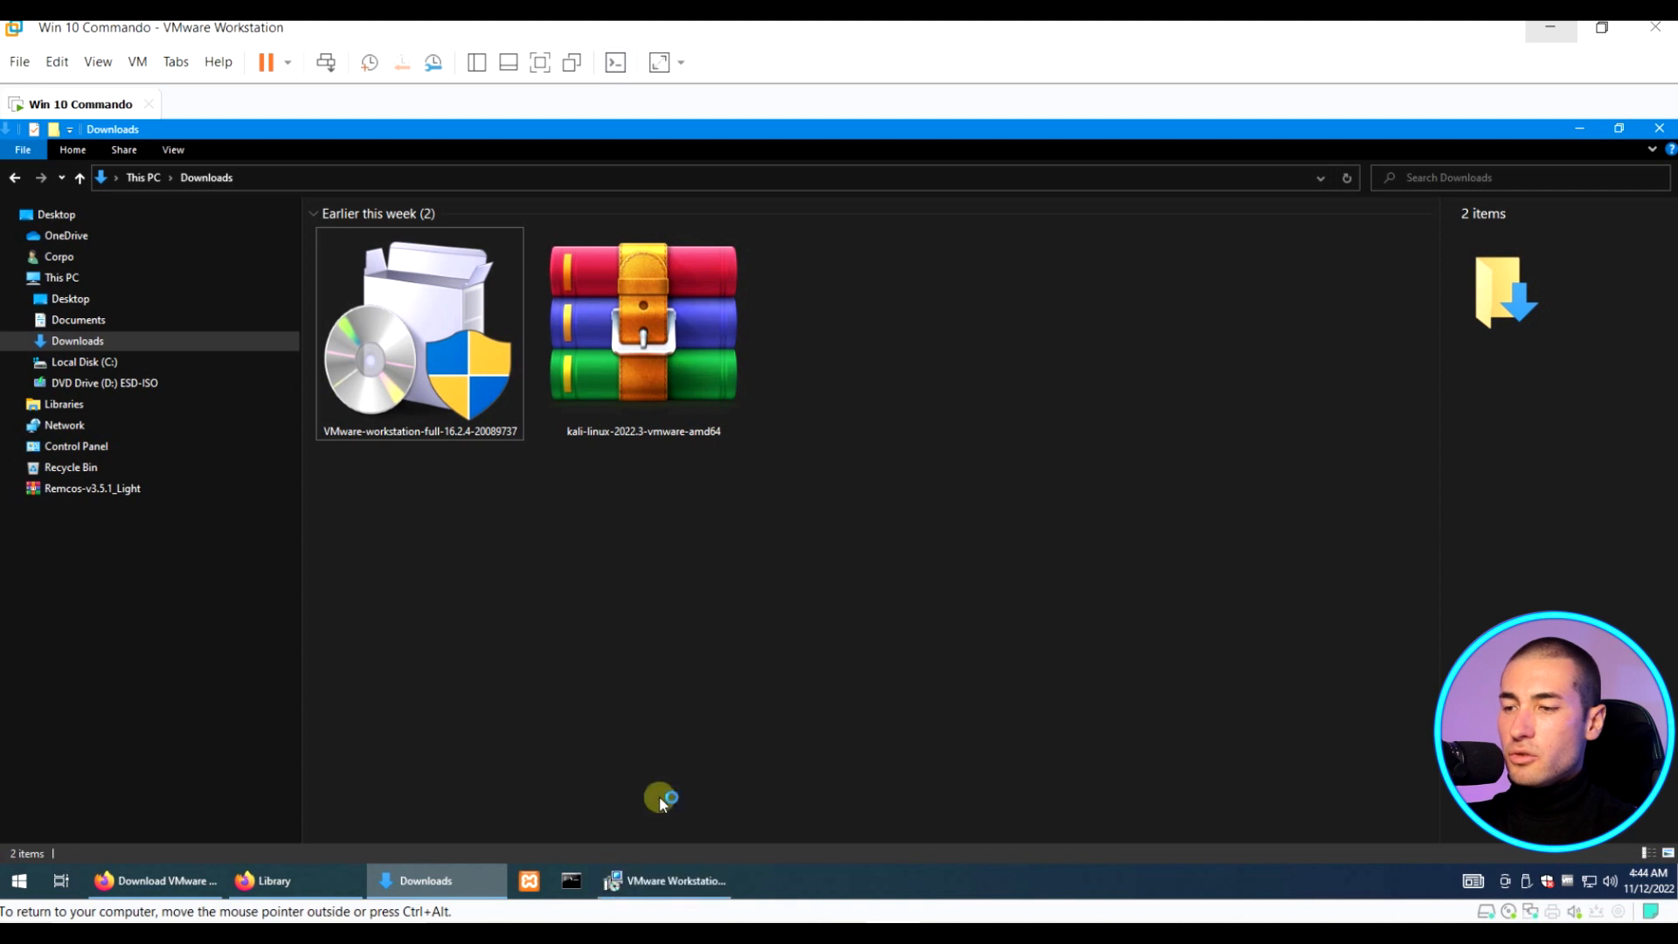
Bring up the VMware Workstation Pro setup wizard and accept the End-User License Agreement.
mouse_move(658, 881)
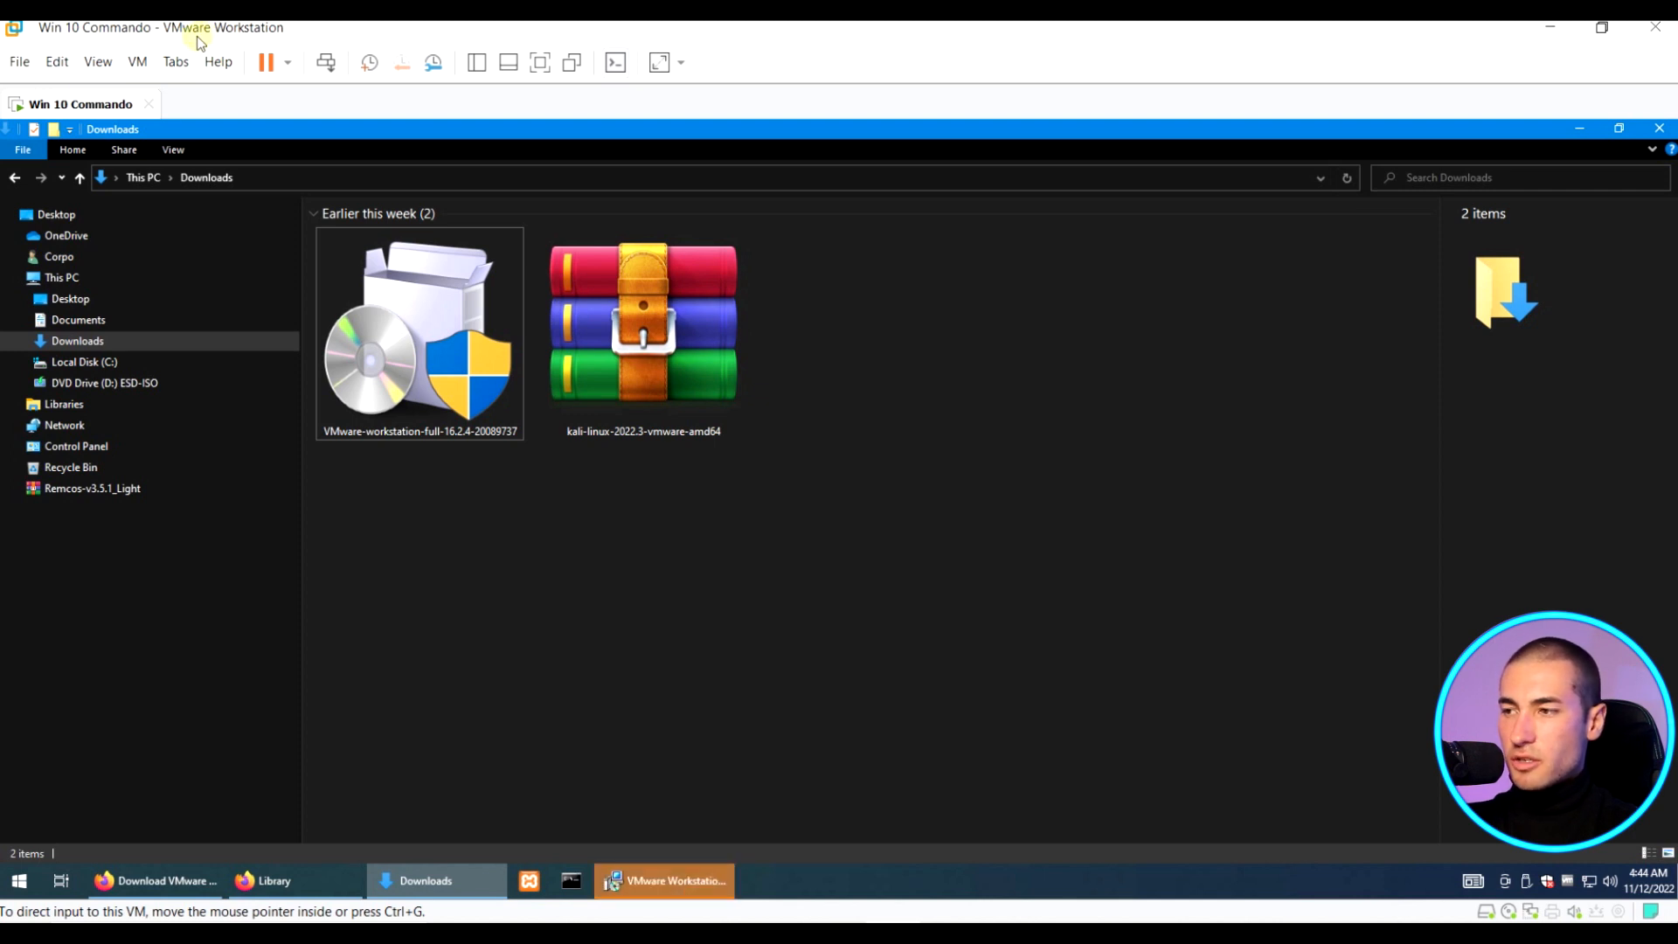
left_click(672, 889)
left_click(930, 637)
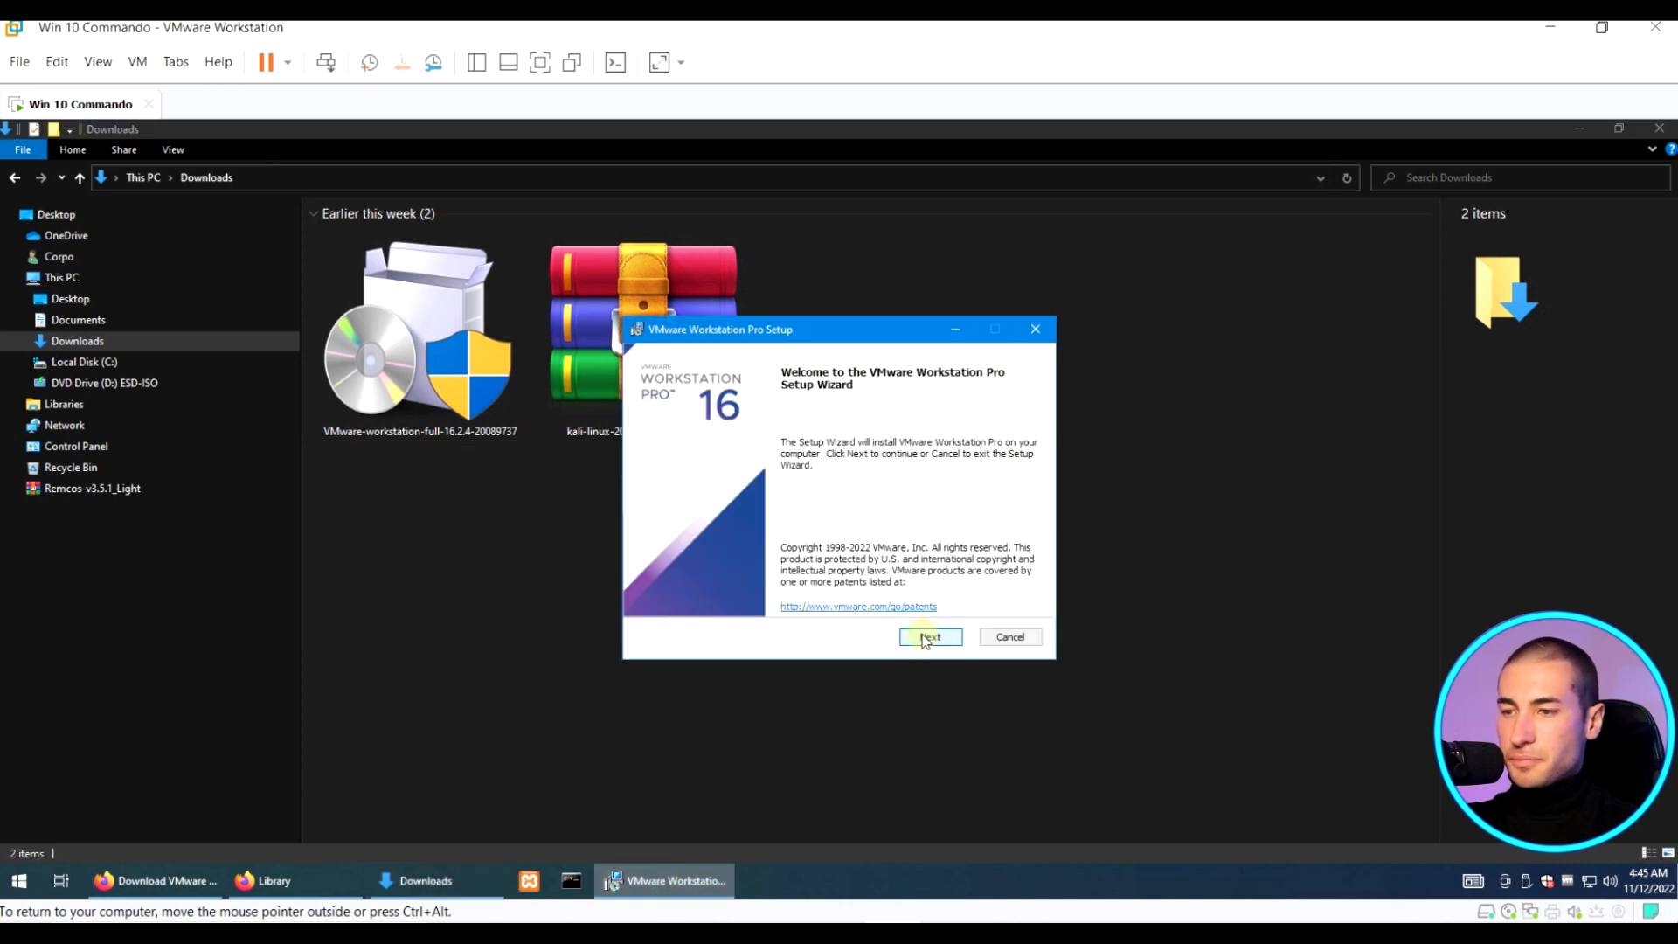
left_click(926, 639)
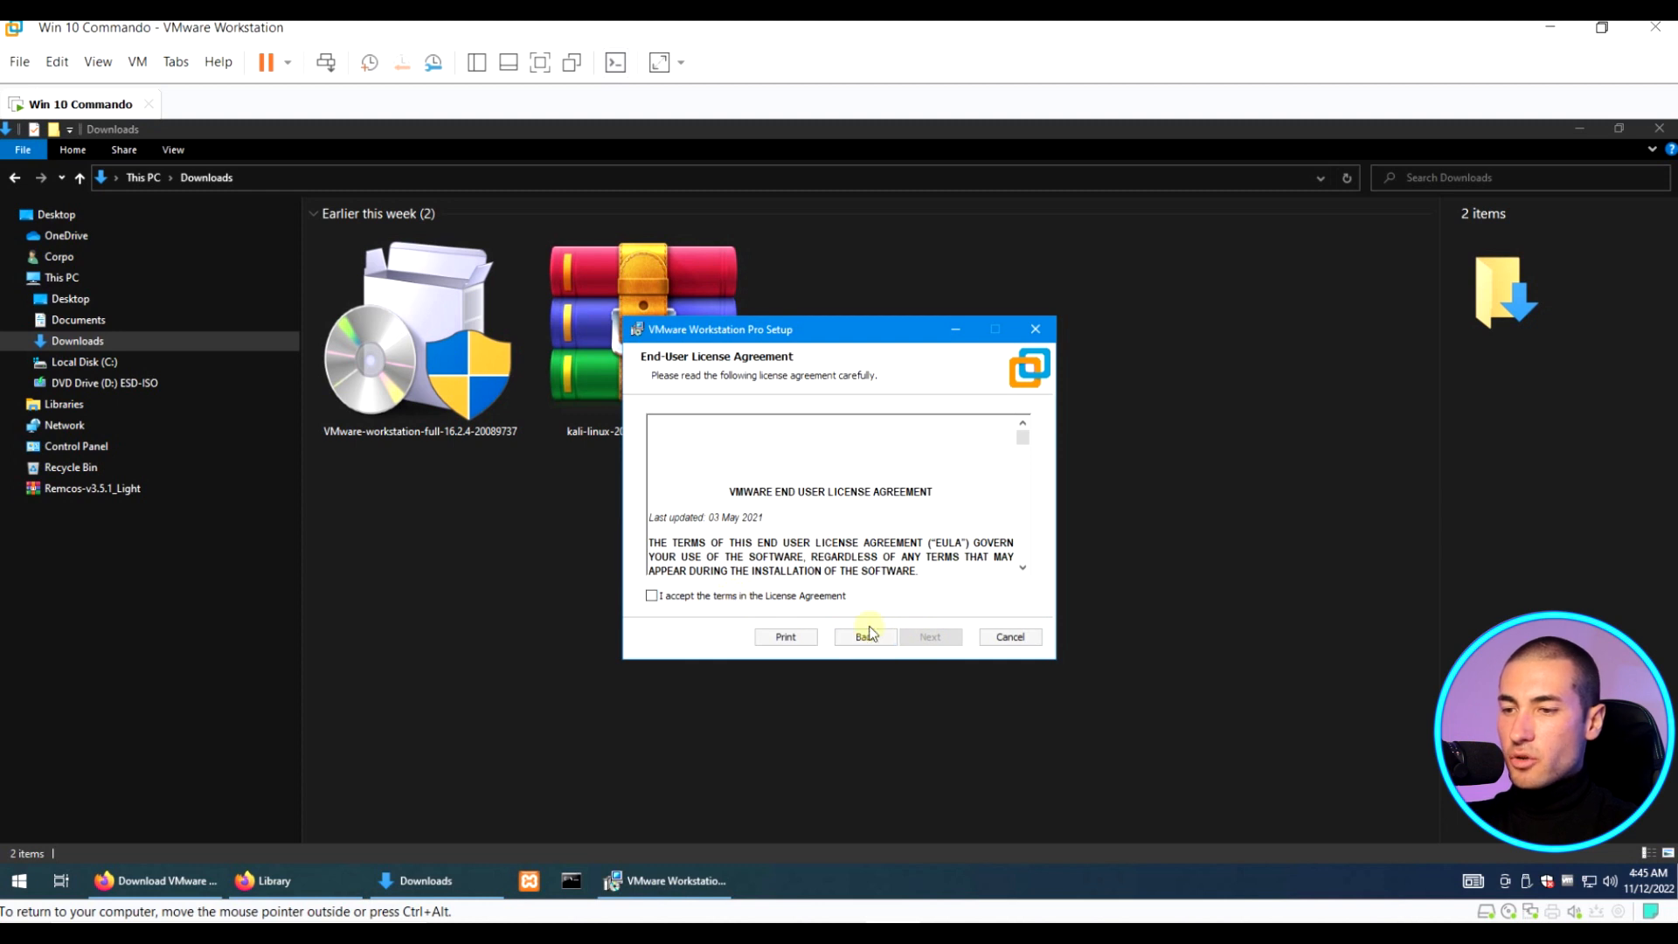
left_click(701, 600)
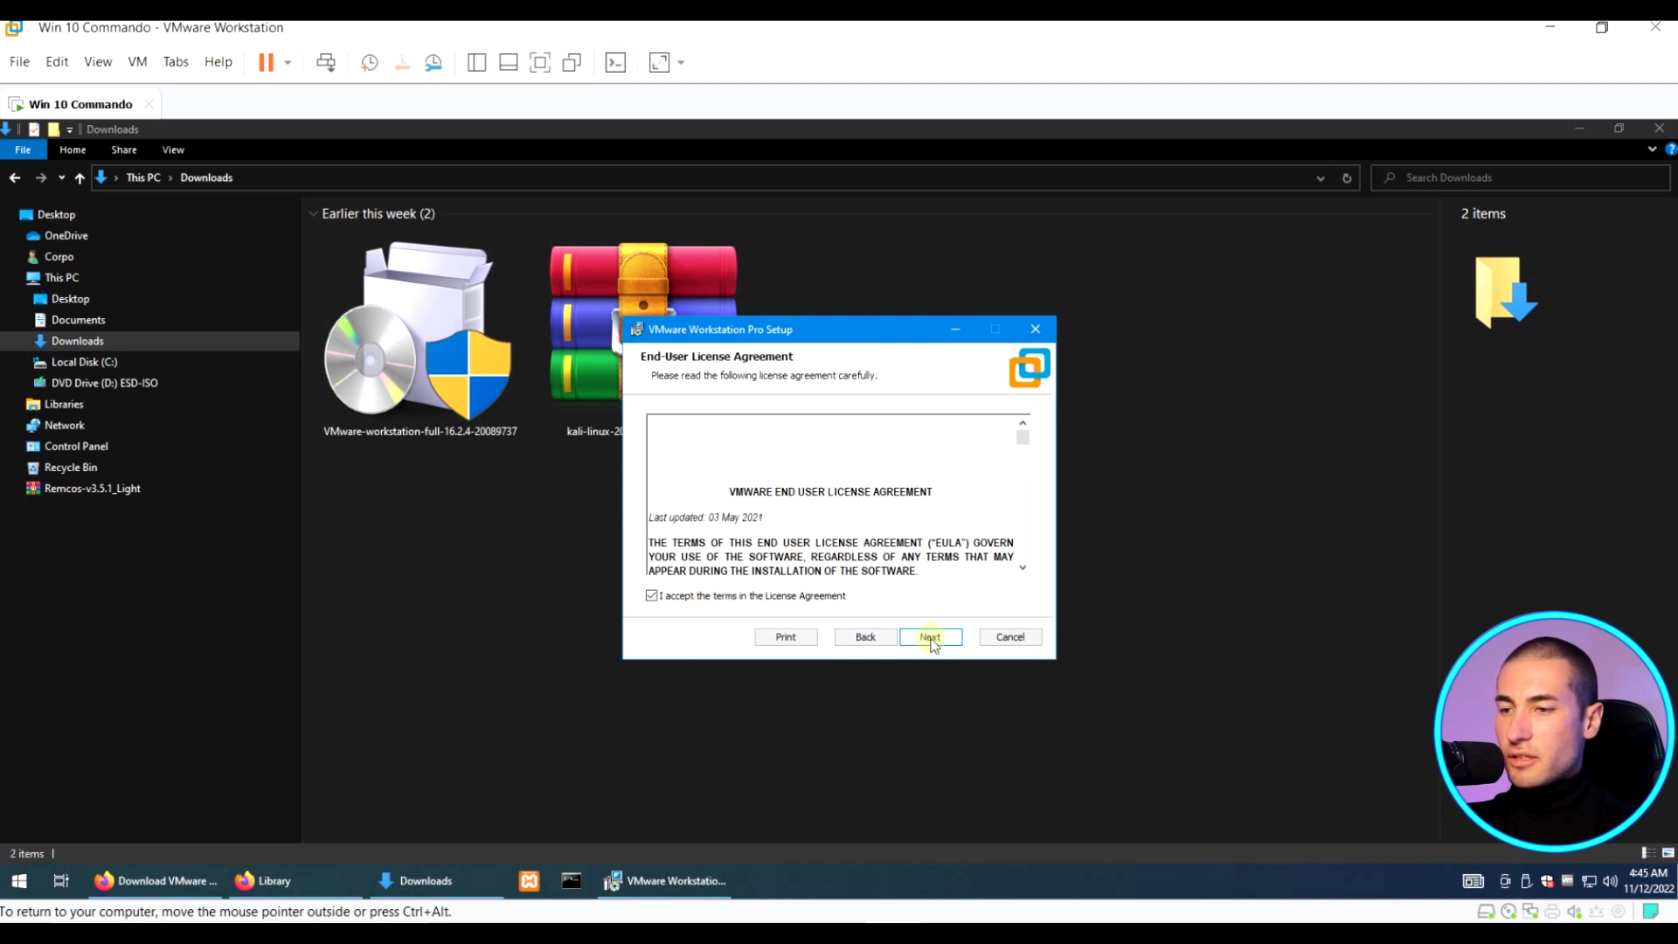
left_click(934, 641)
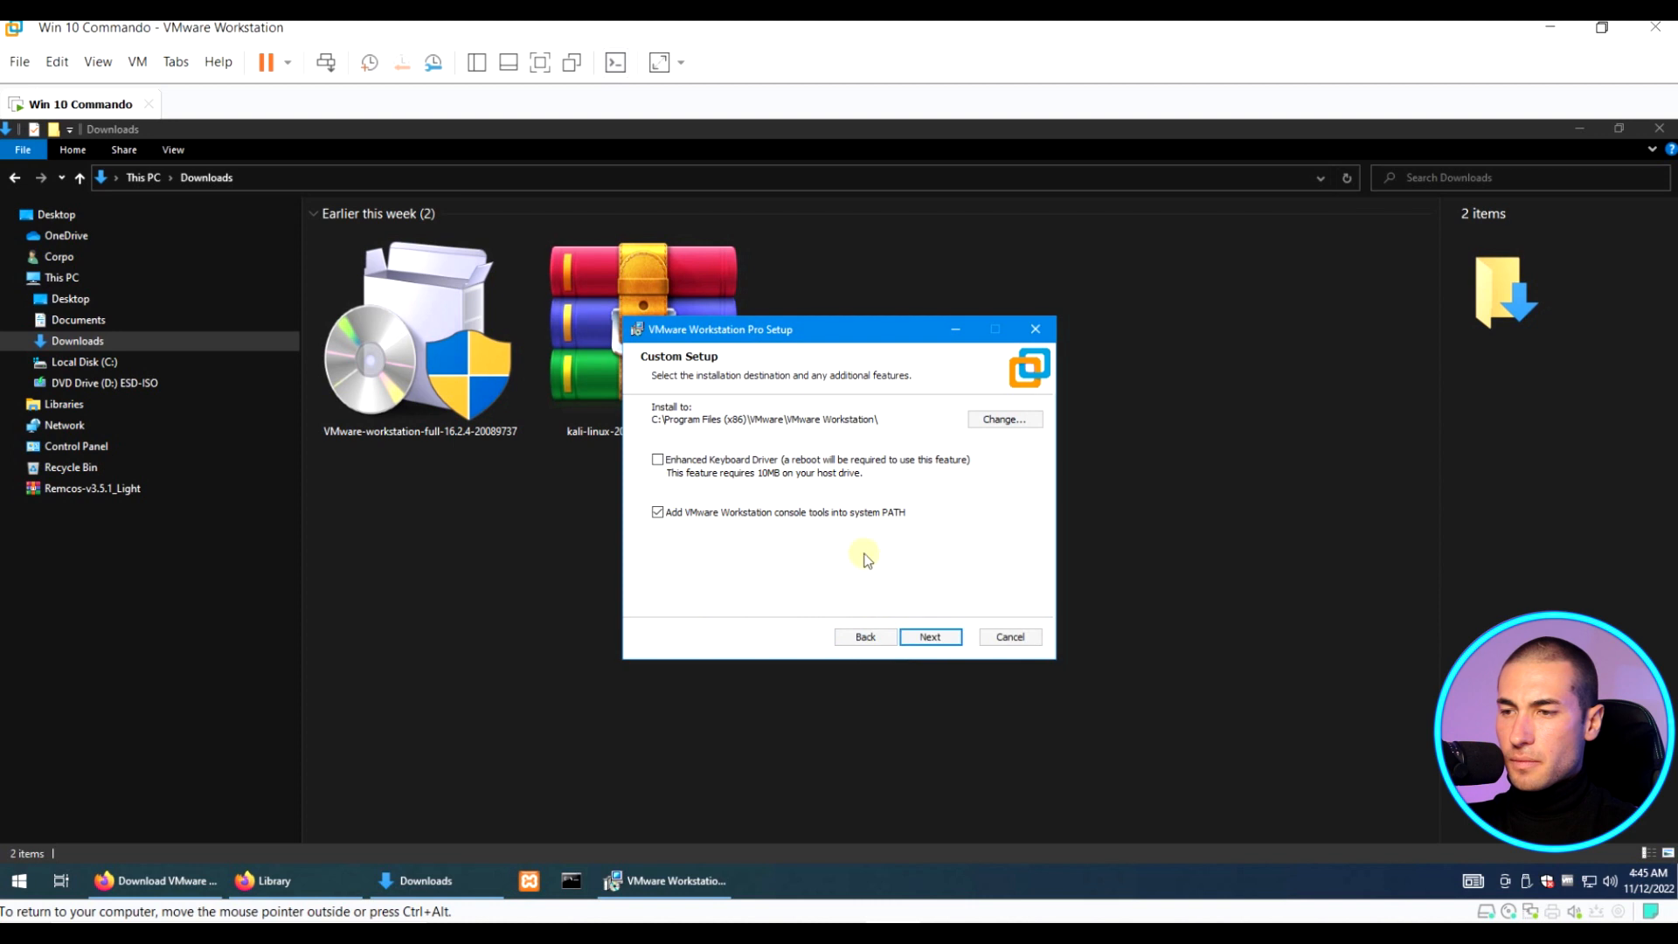
Include the Enhanced Keyboard Driver, keep the default user experience and shortcut settings, and start the installation.
left_click(690, 460)
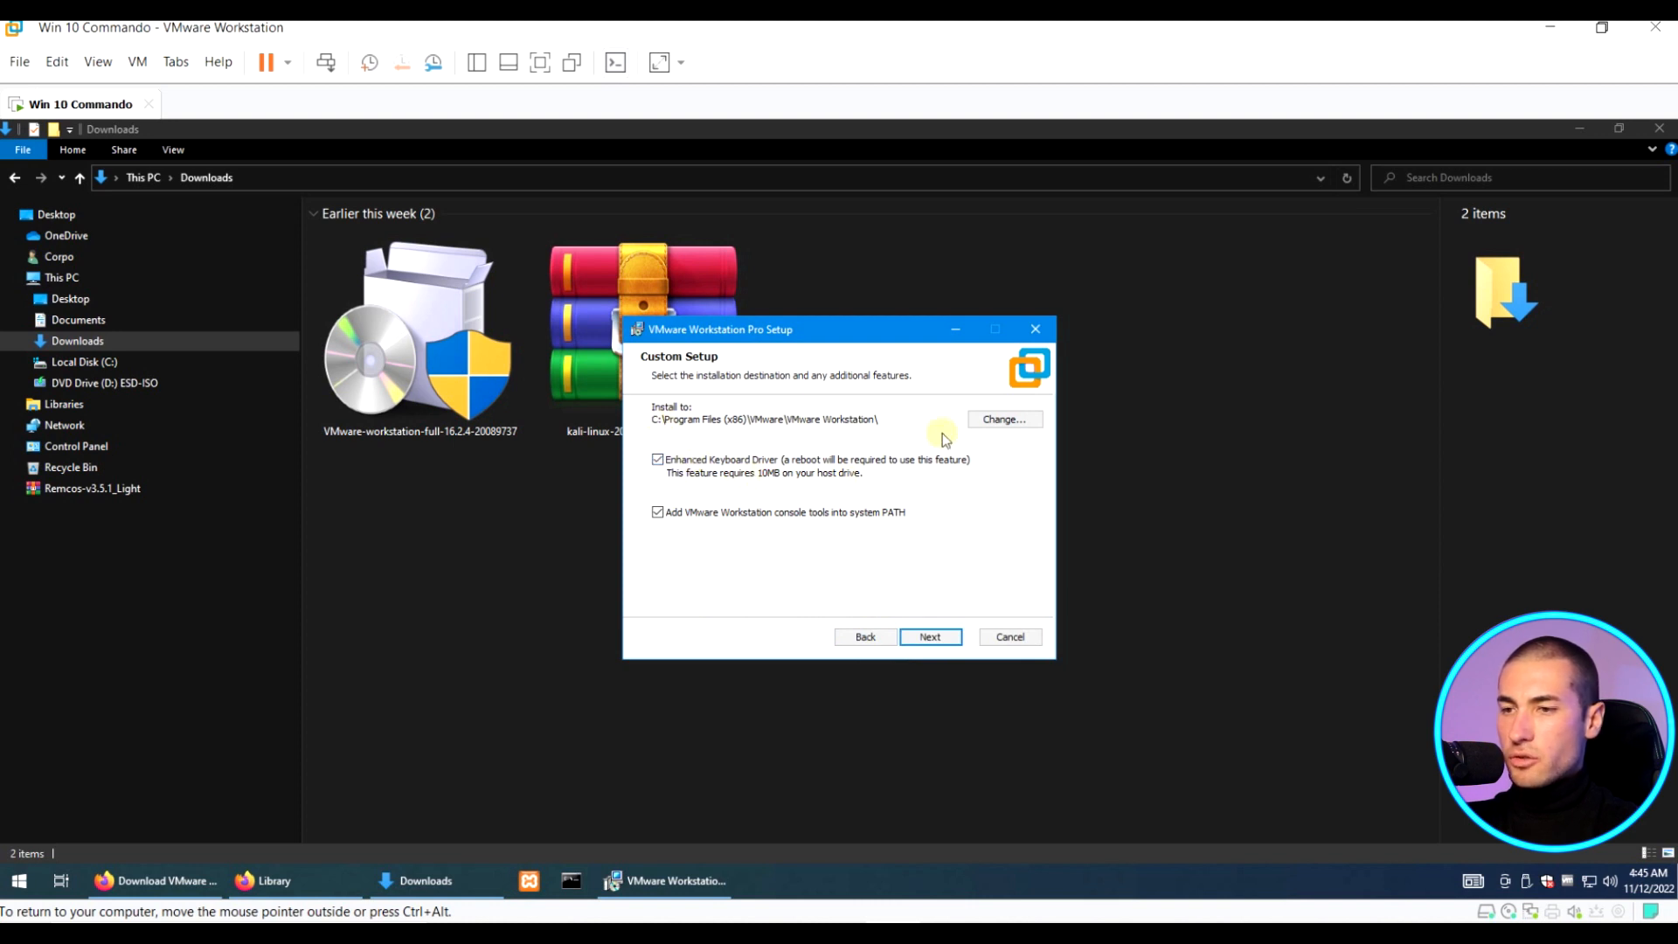
left_click(929, 636)
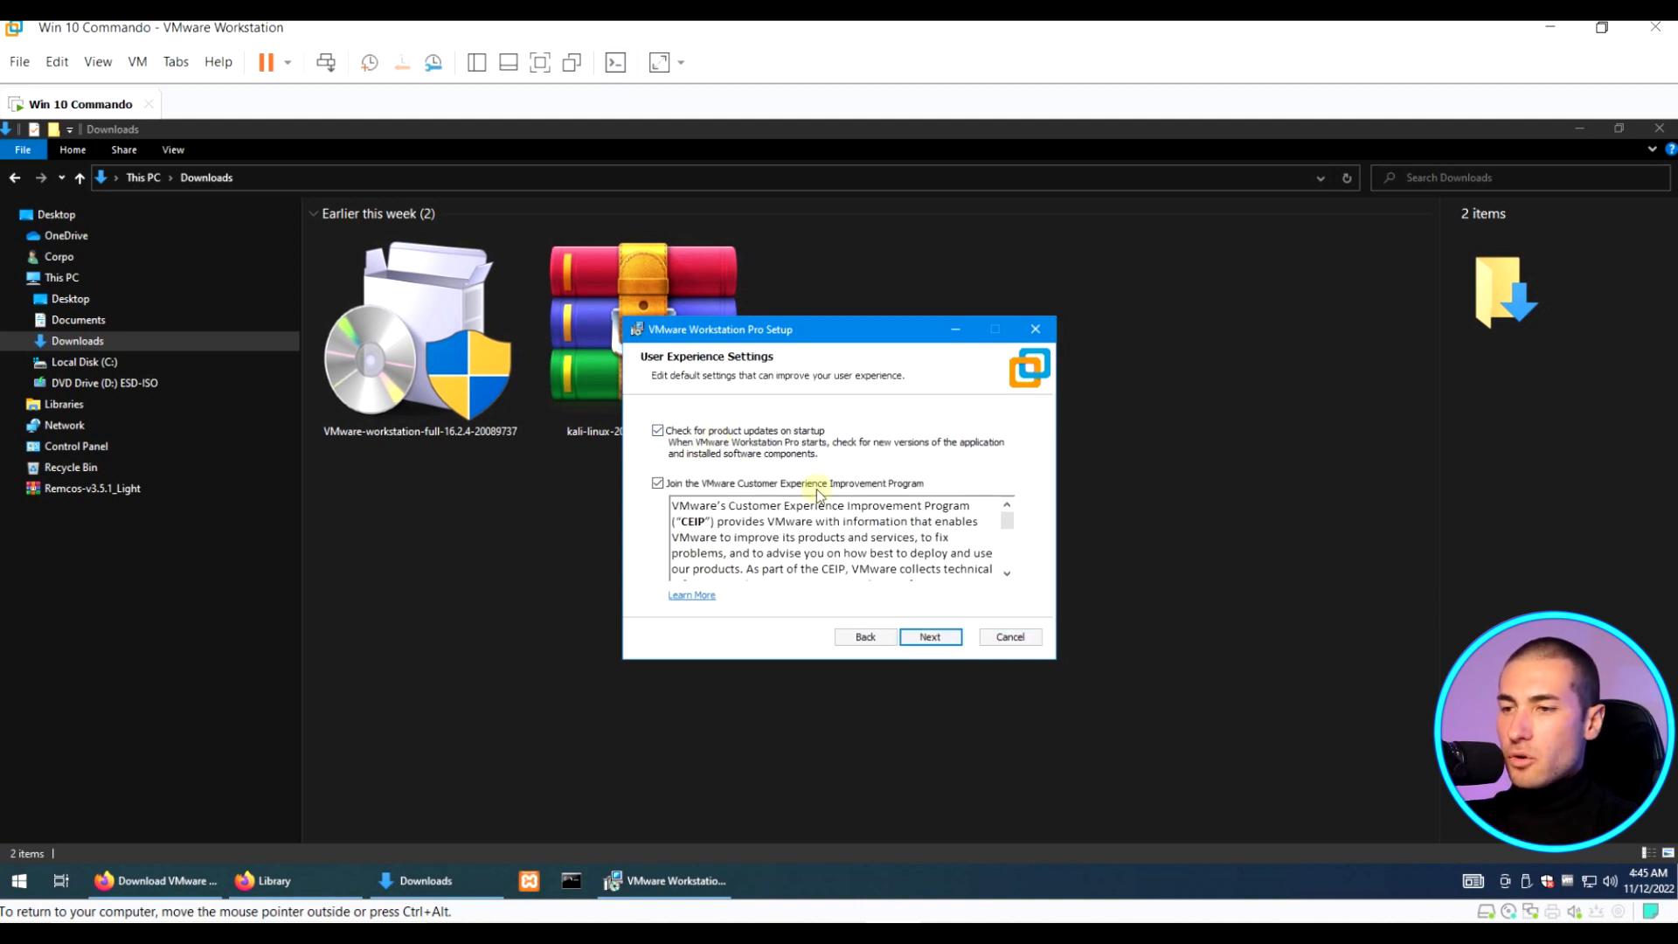
left_click(932, 638)
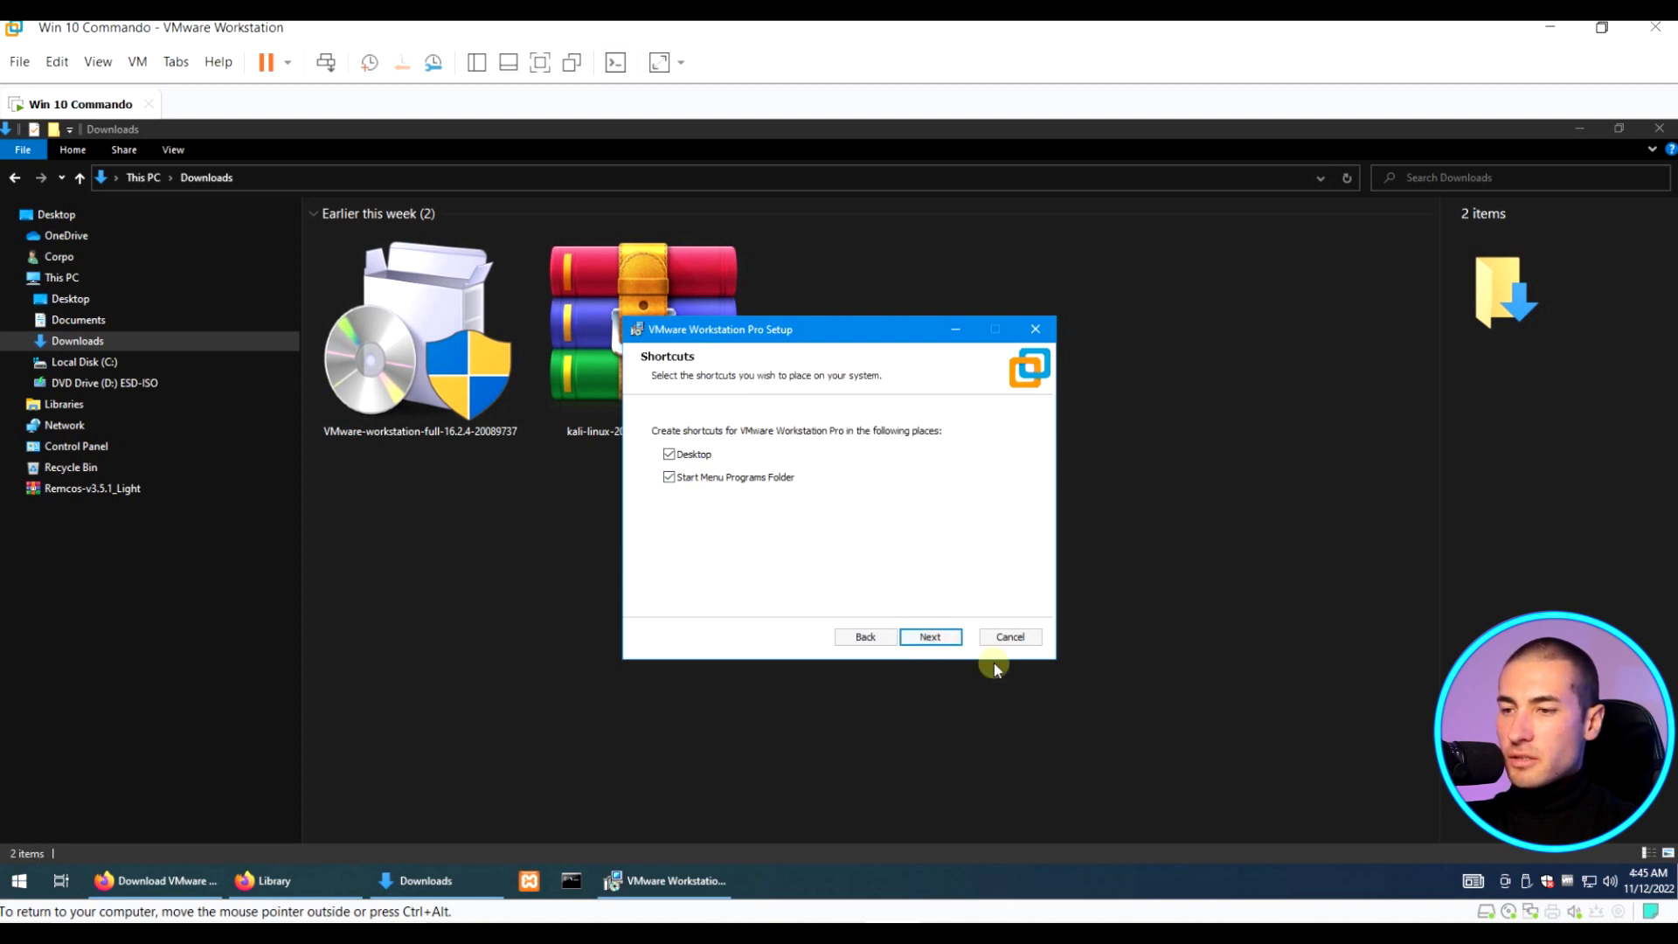
left_click(931, 637)
left_click(943, 639)
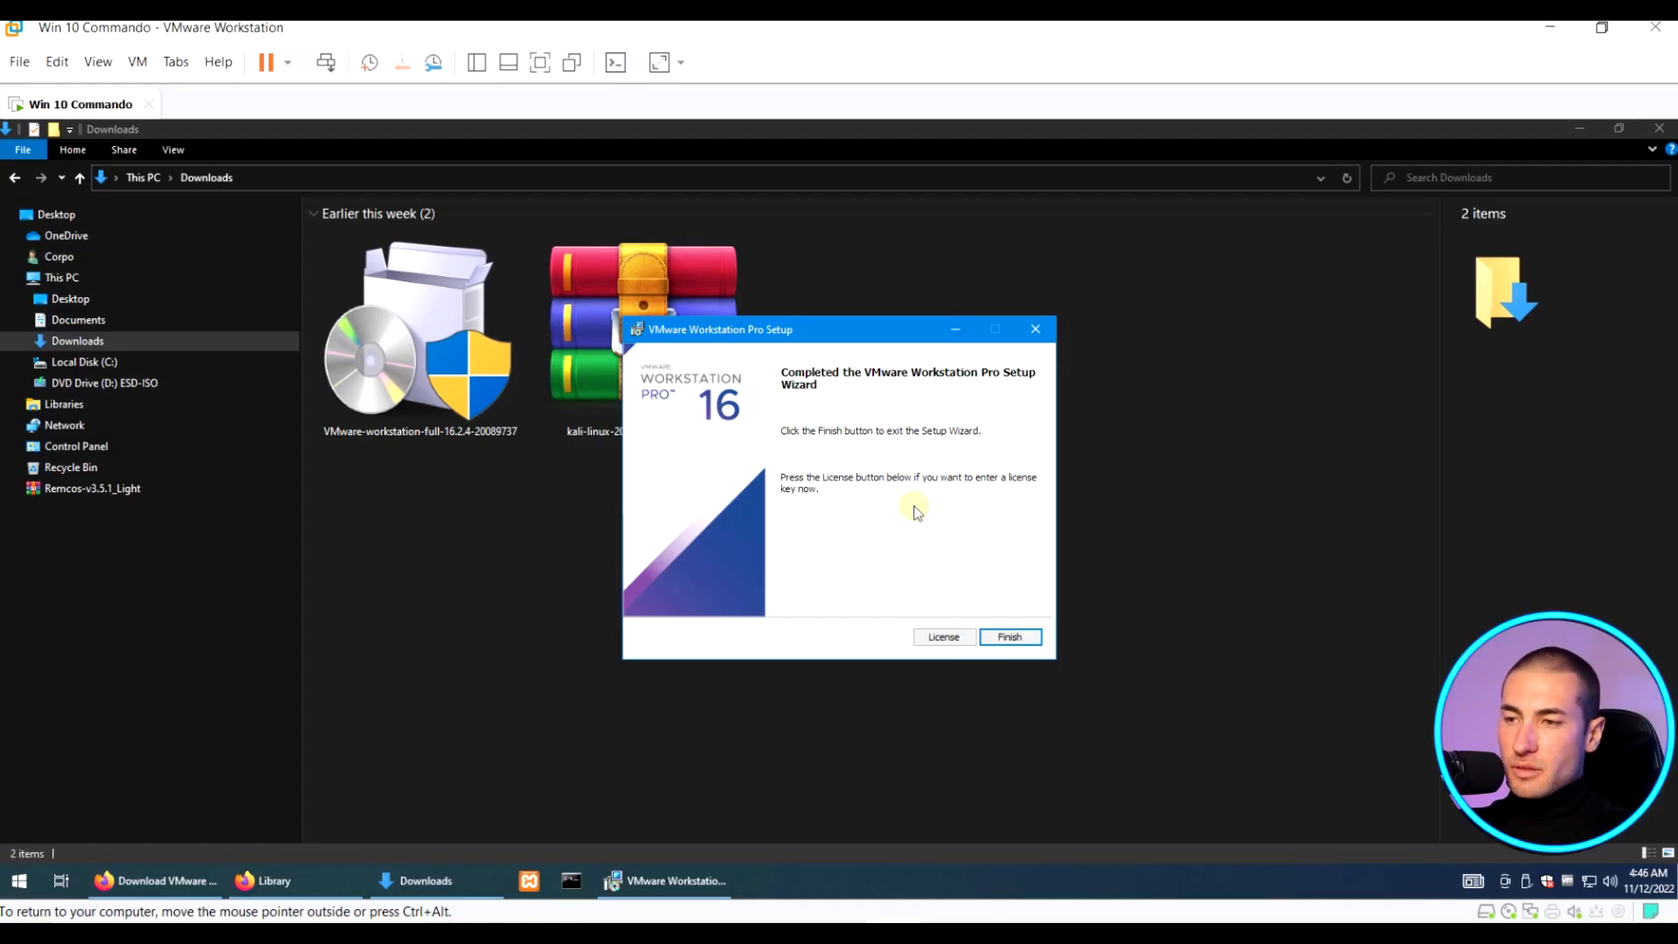
Finish the setup wizard without restarting the system and minimize the open windows to show the desktop.
left_click(1010, 637)
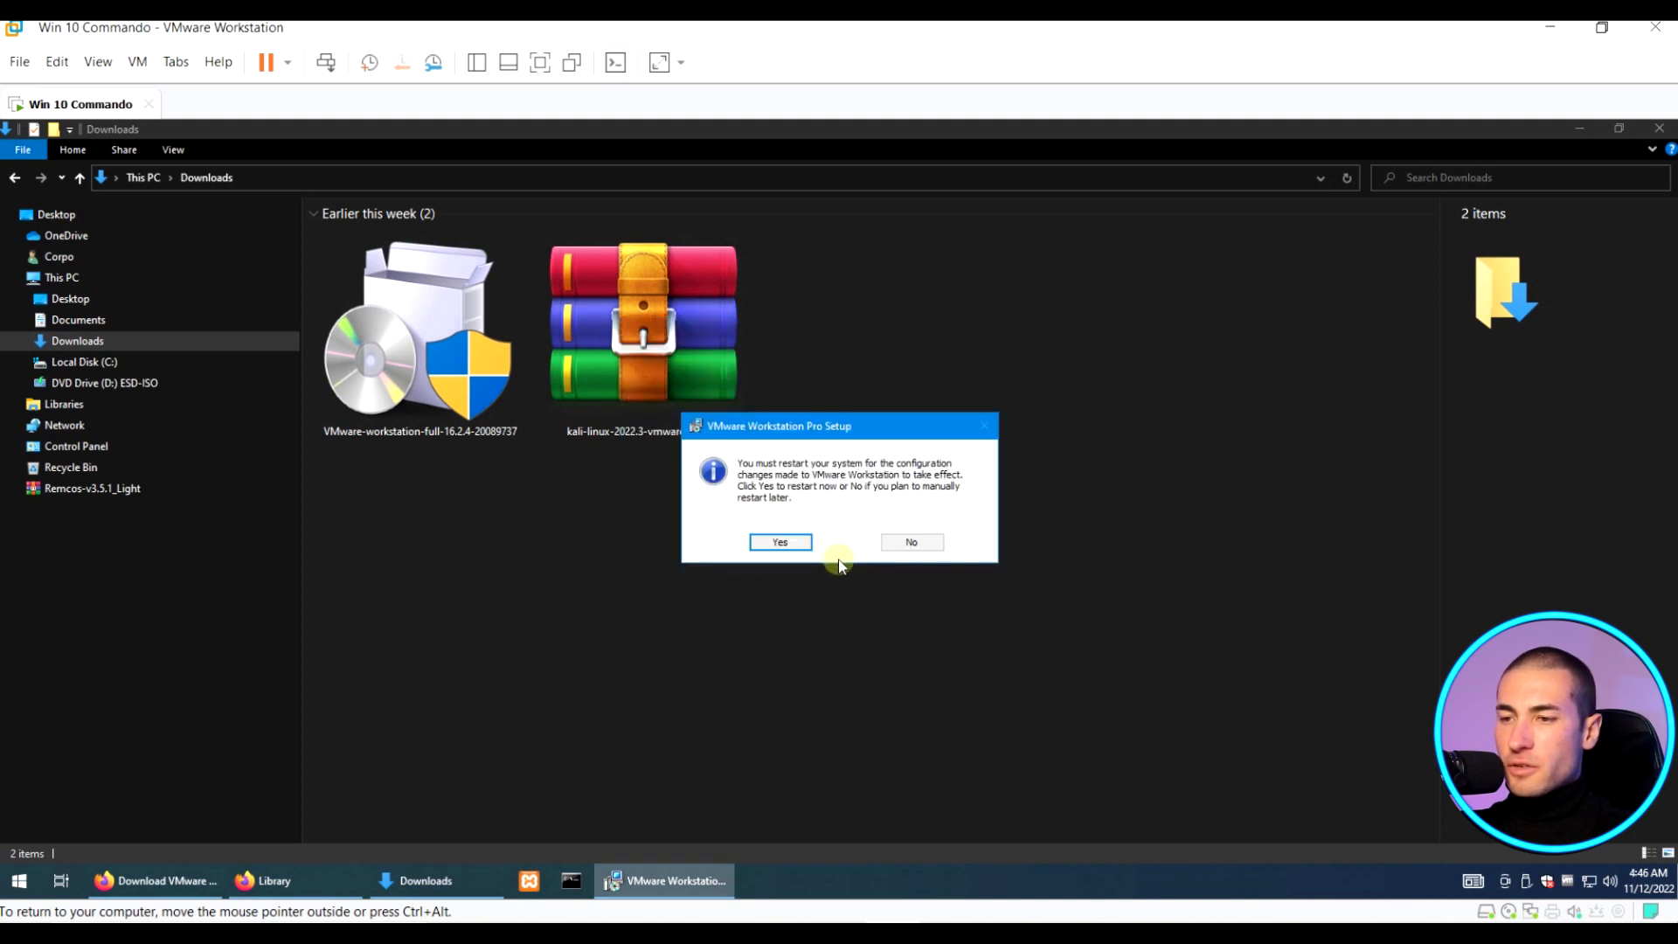
left_click(911, 543)
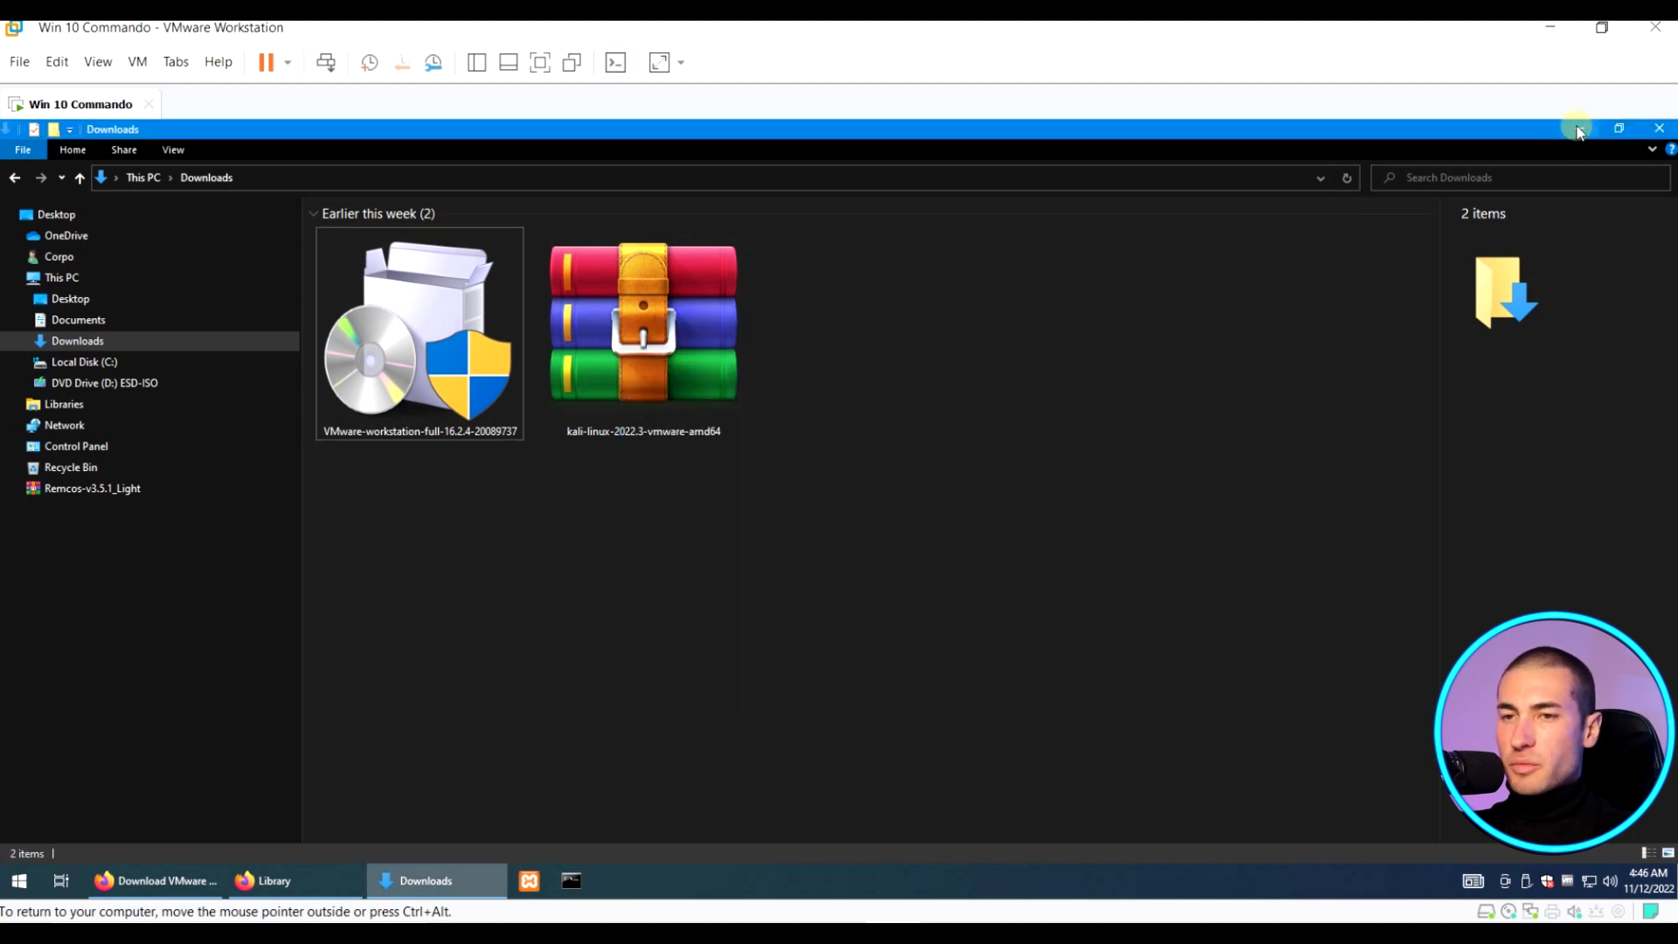
left_click(1578, 128)
left_click(1587, 151)
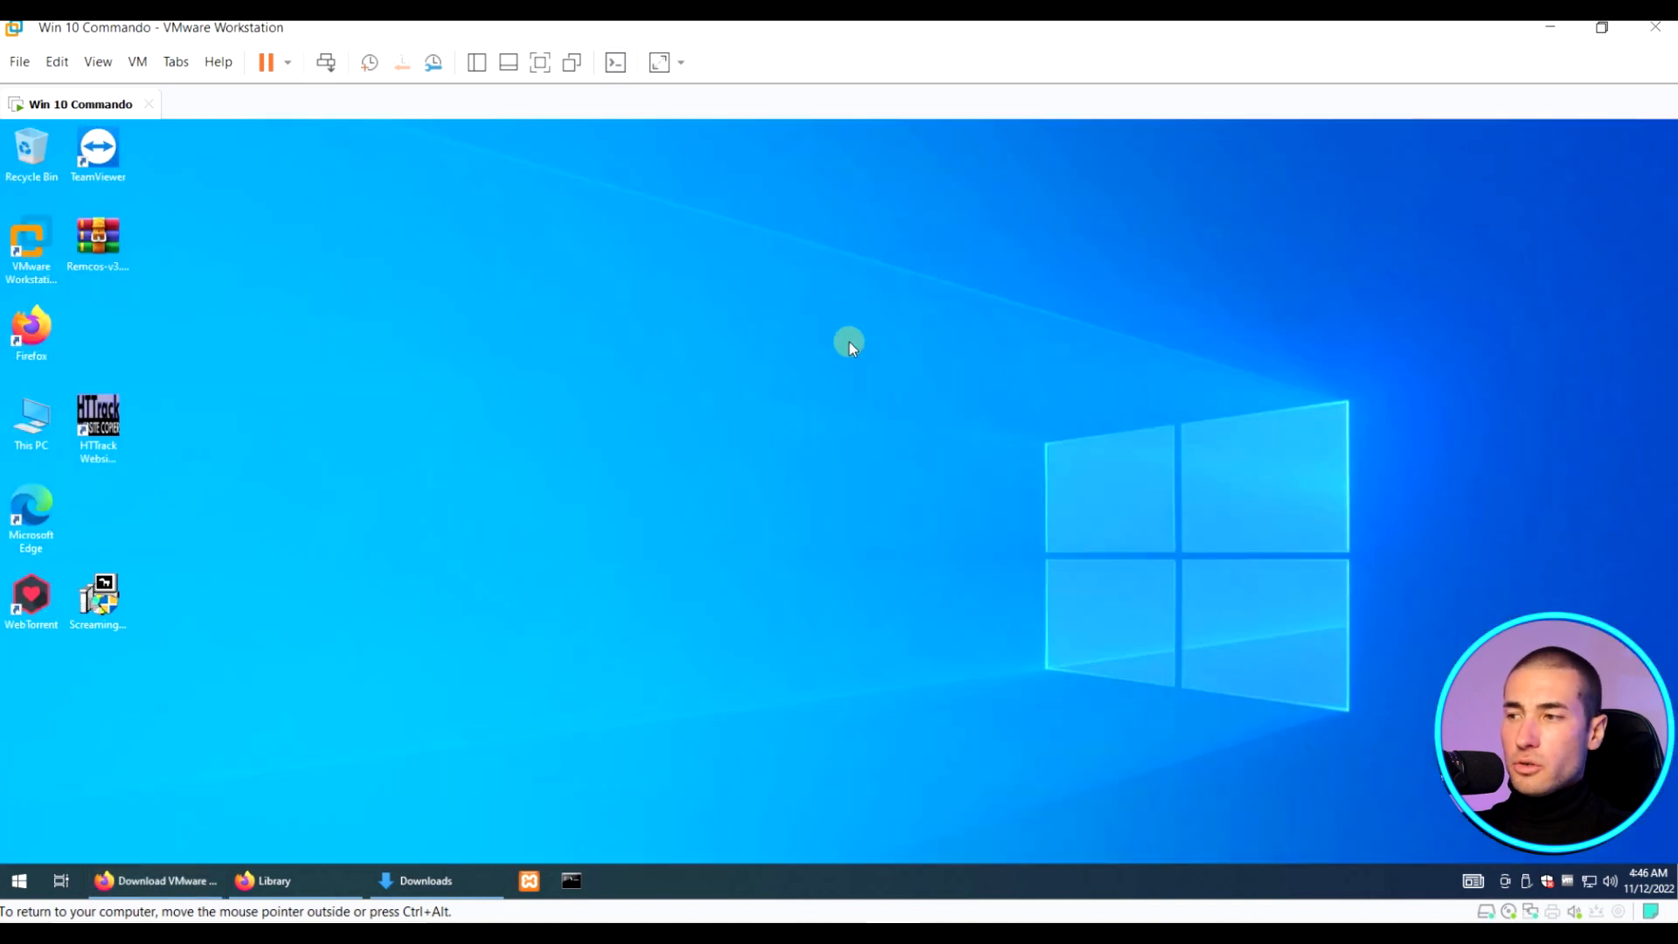
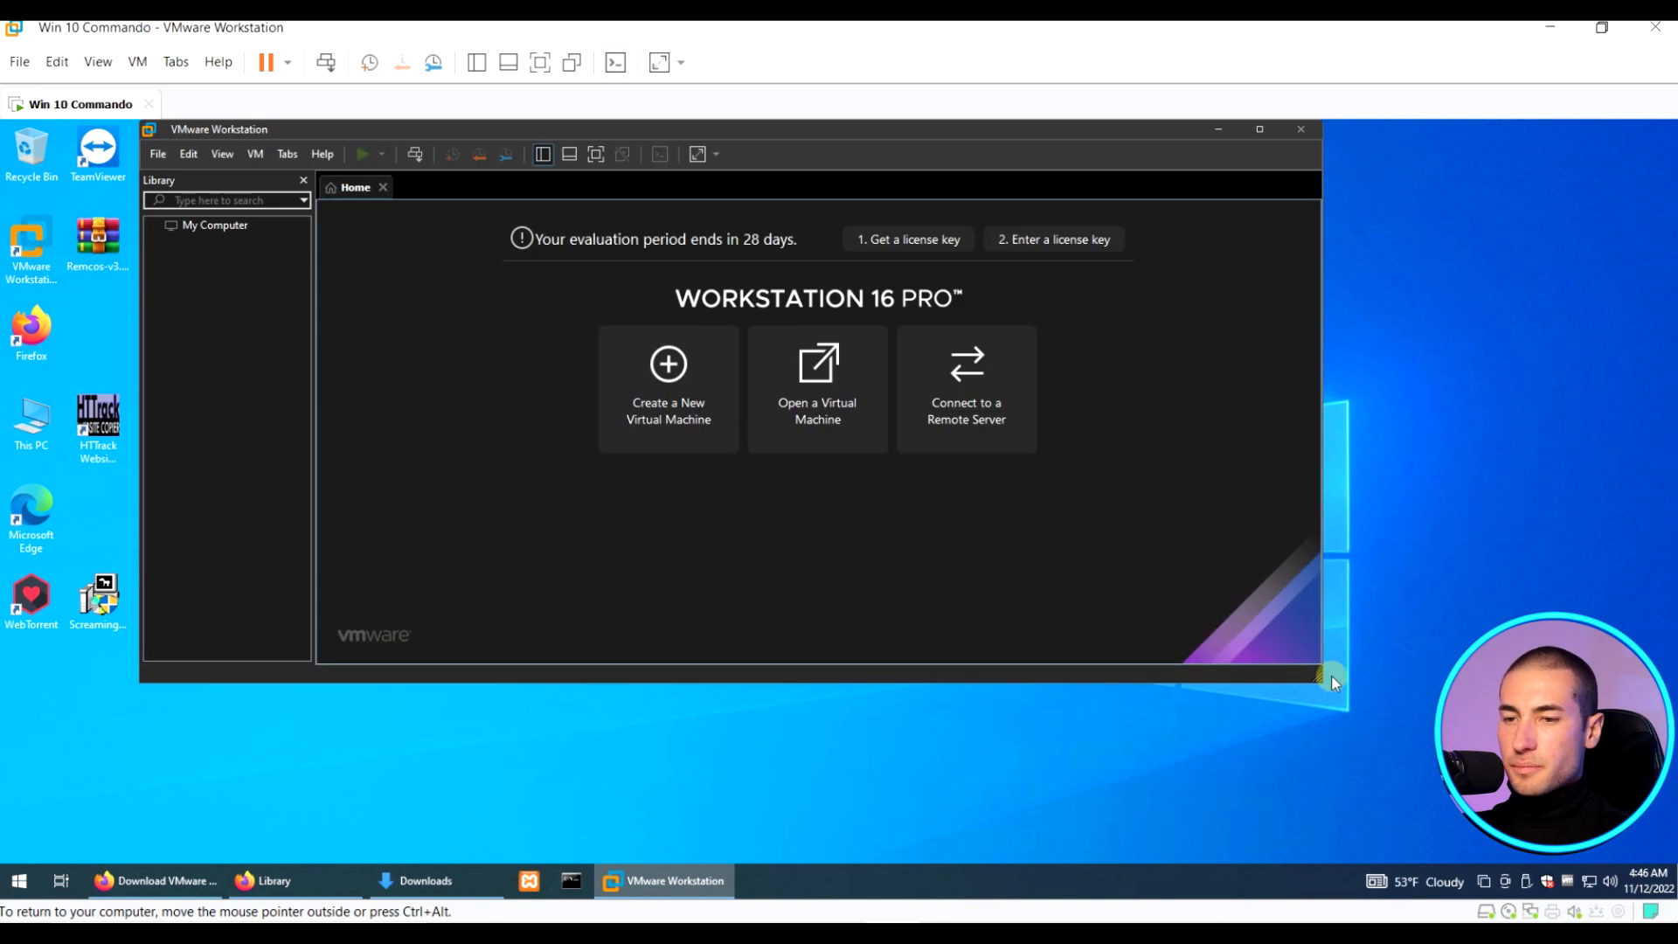
Enlarge the VMware Workstation window to view its home screen and close the program.
left_click_drag(1322, 680, 1553, 820)
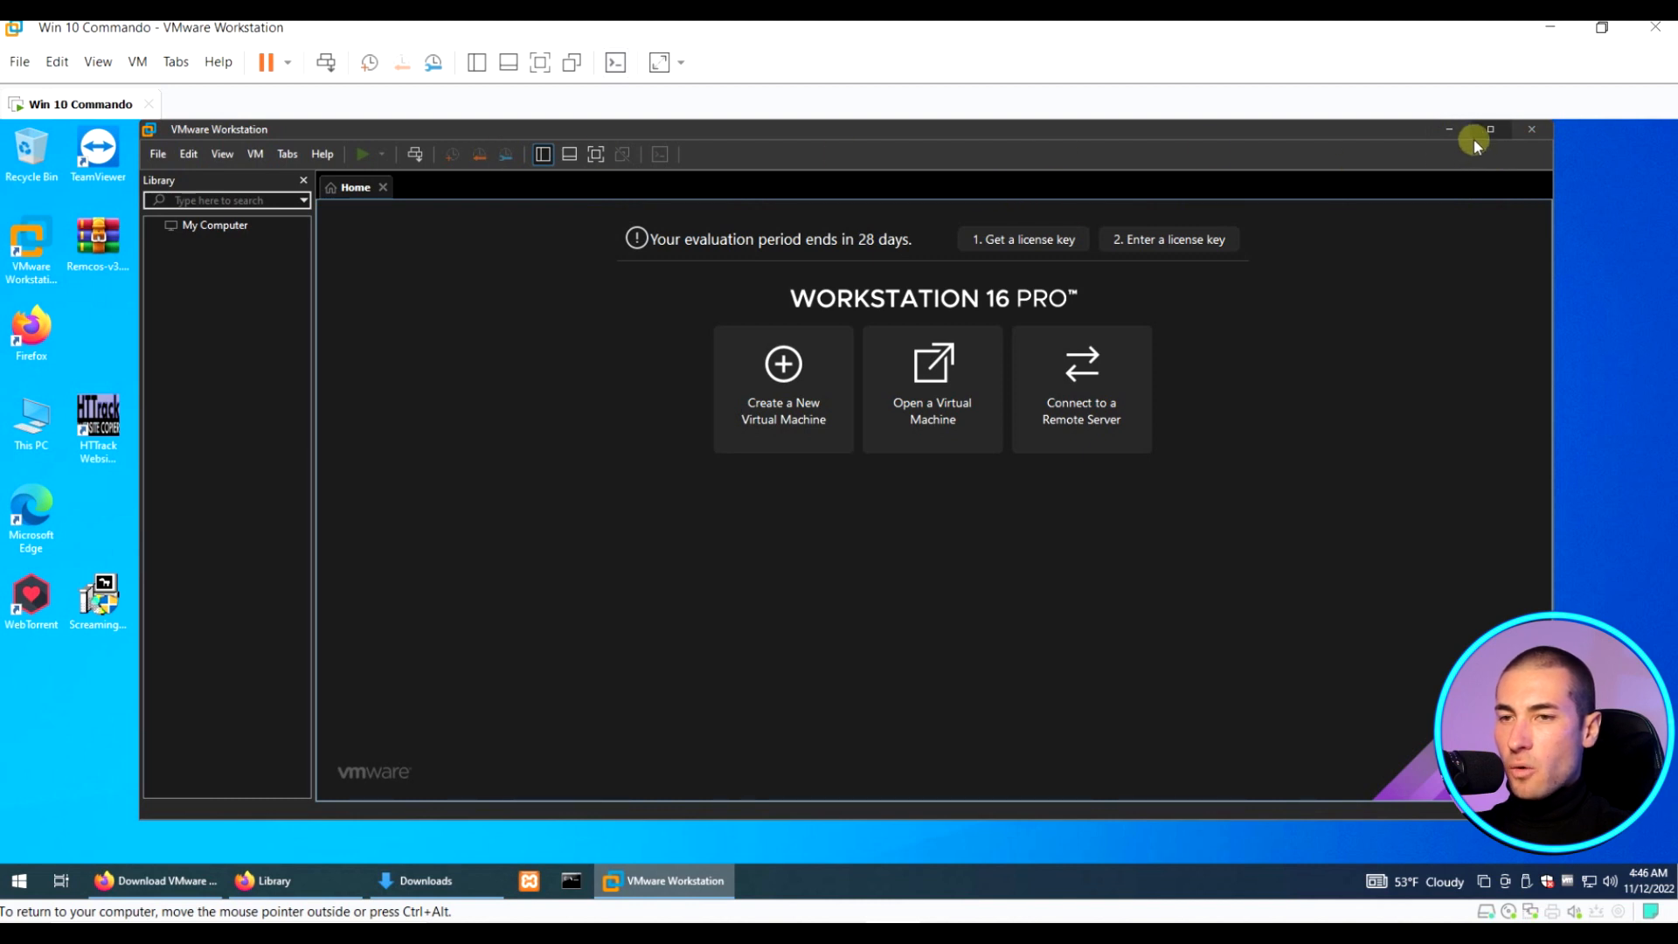
left_click(1529, 131)
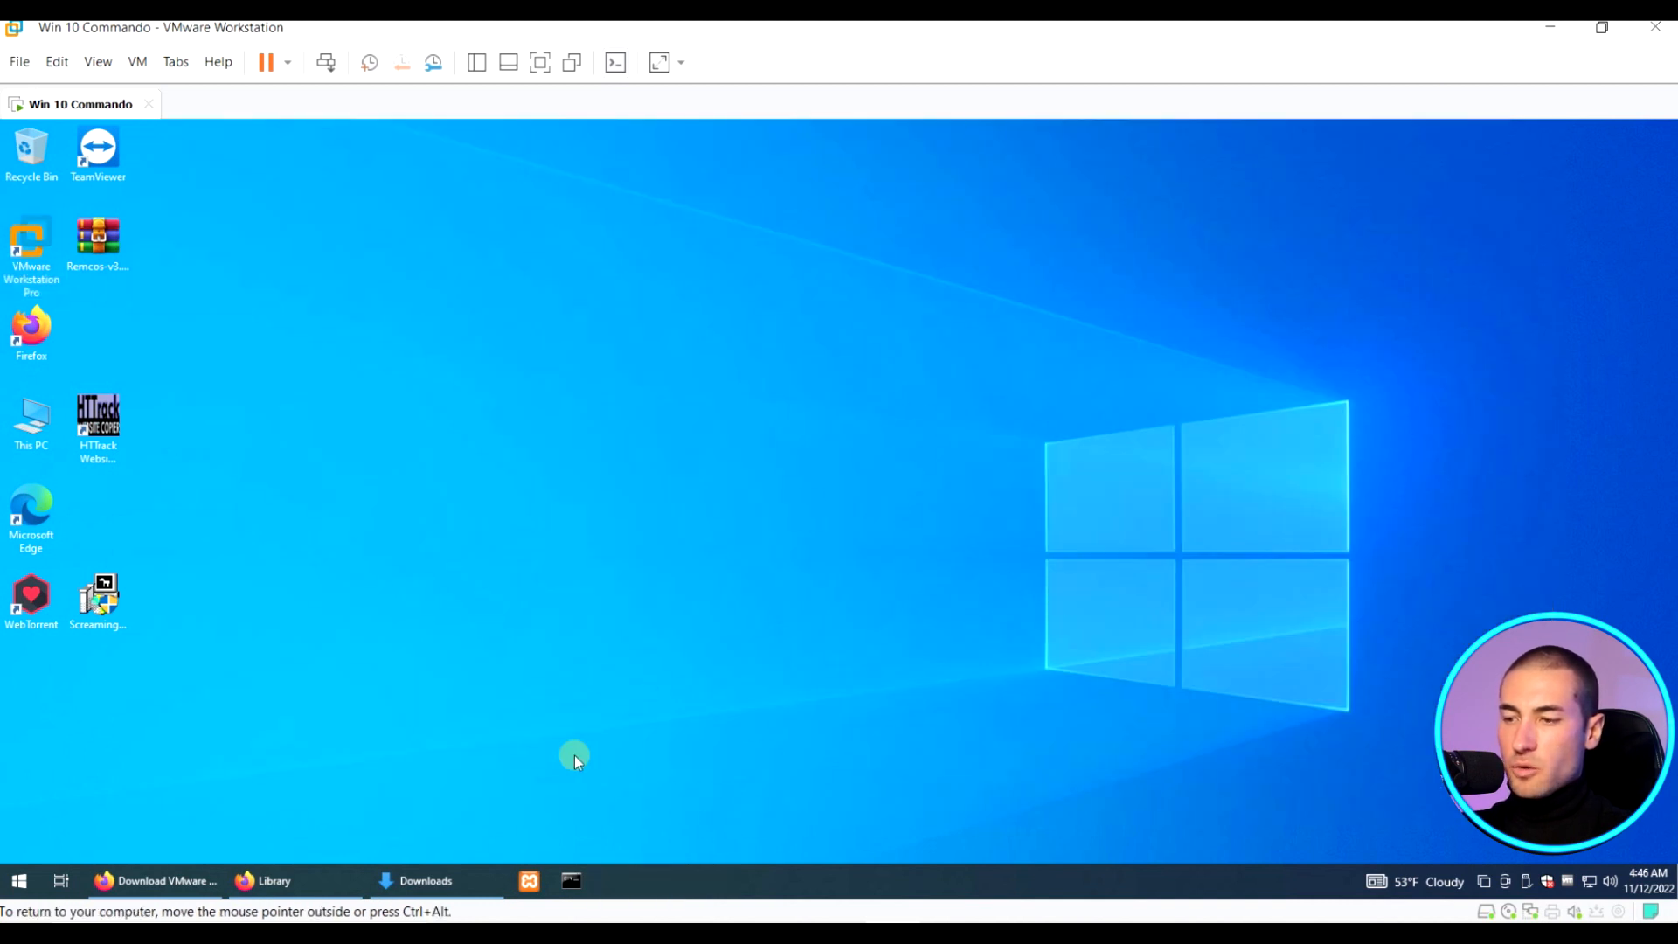
Search the web for "offensive security" in a new browser tab and open the official offensive-security.com website.
left_click(262, 880)
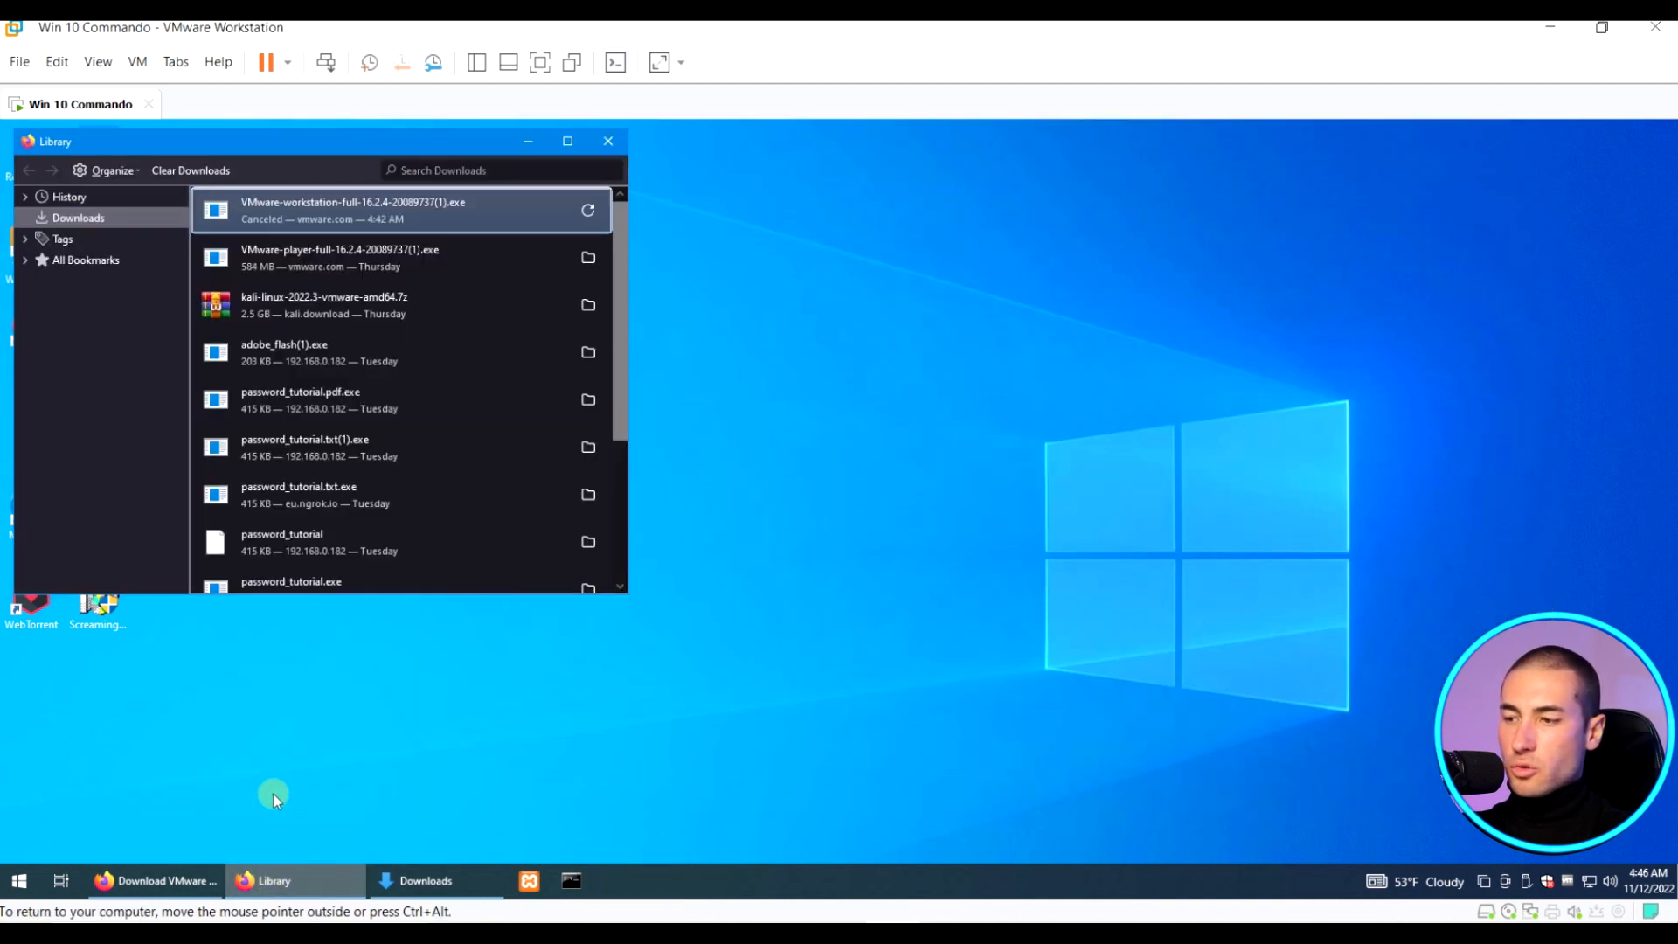
left_click(166, 880)
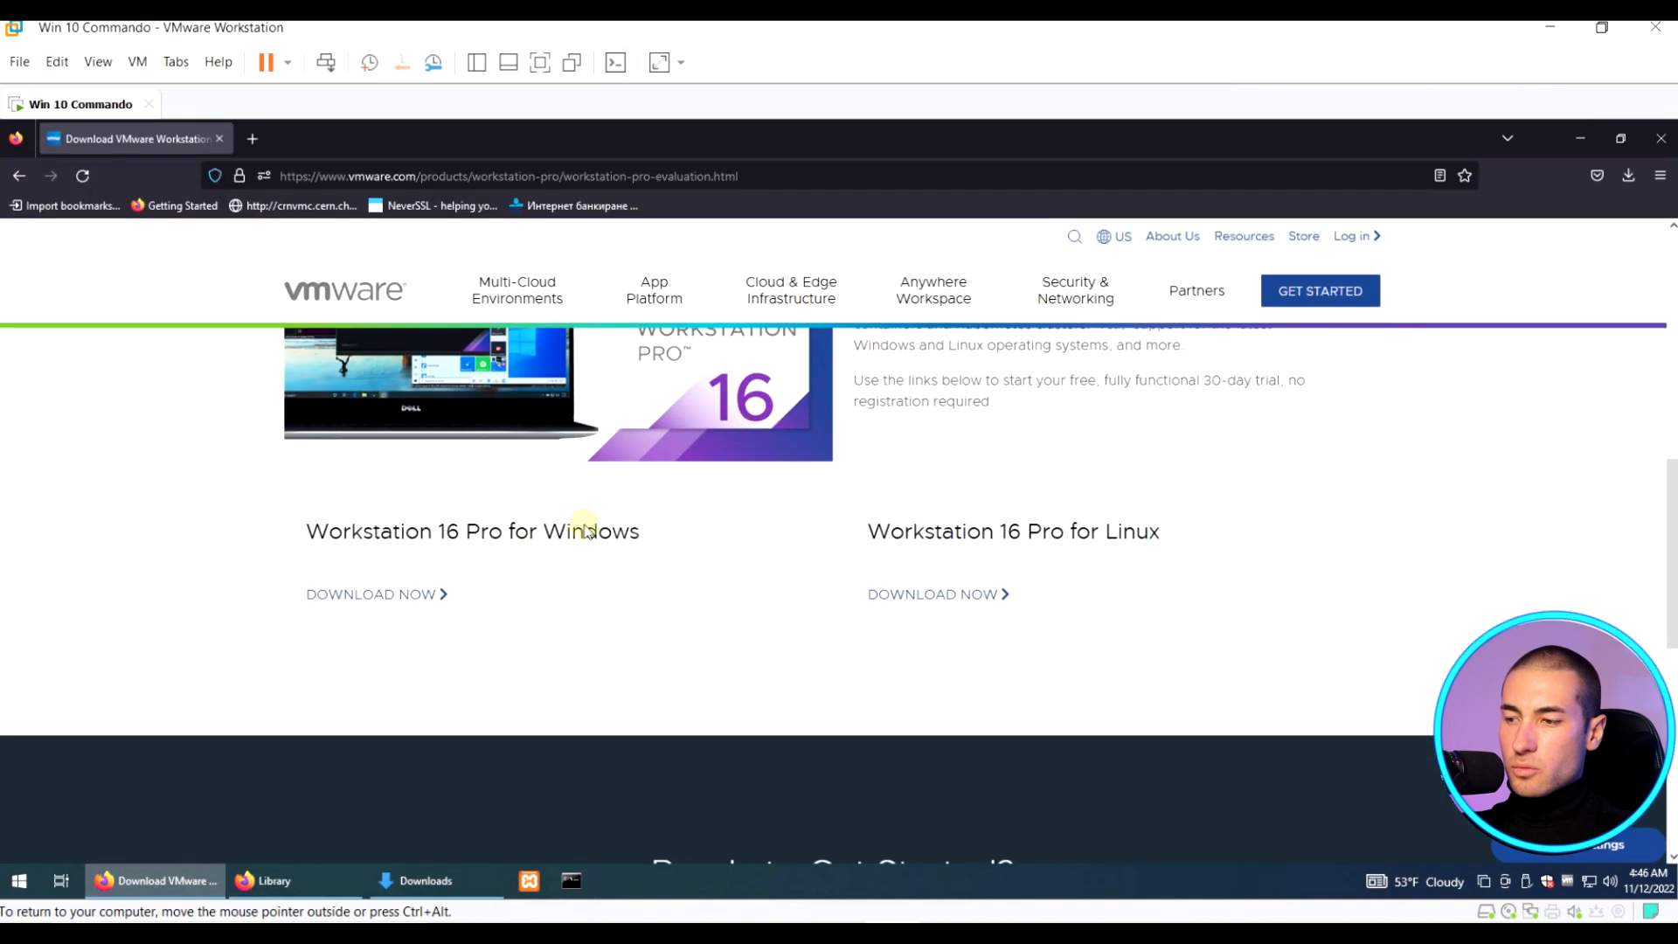
left_click(251, 139)
left_click(335, 175)
type("offesnive")
key("ctrl+BackSpace")
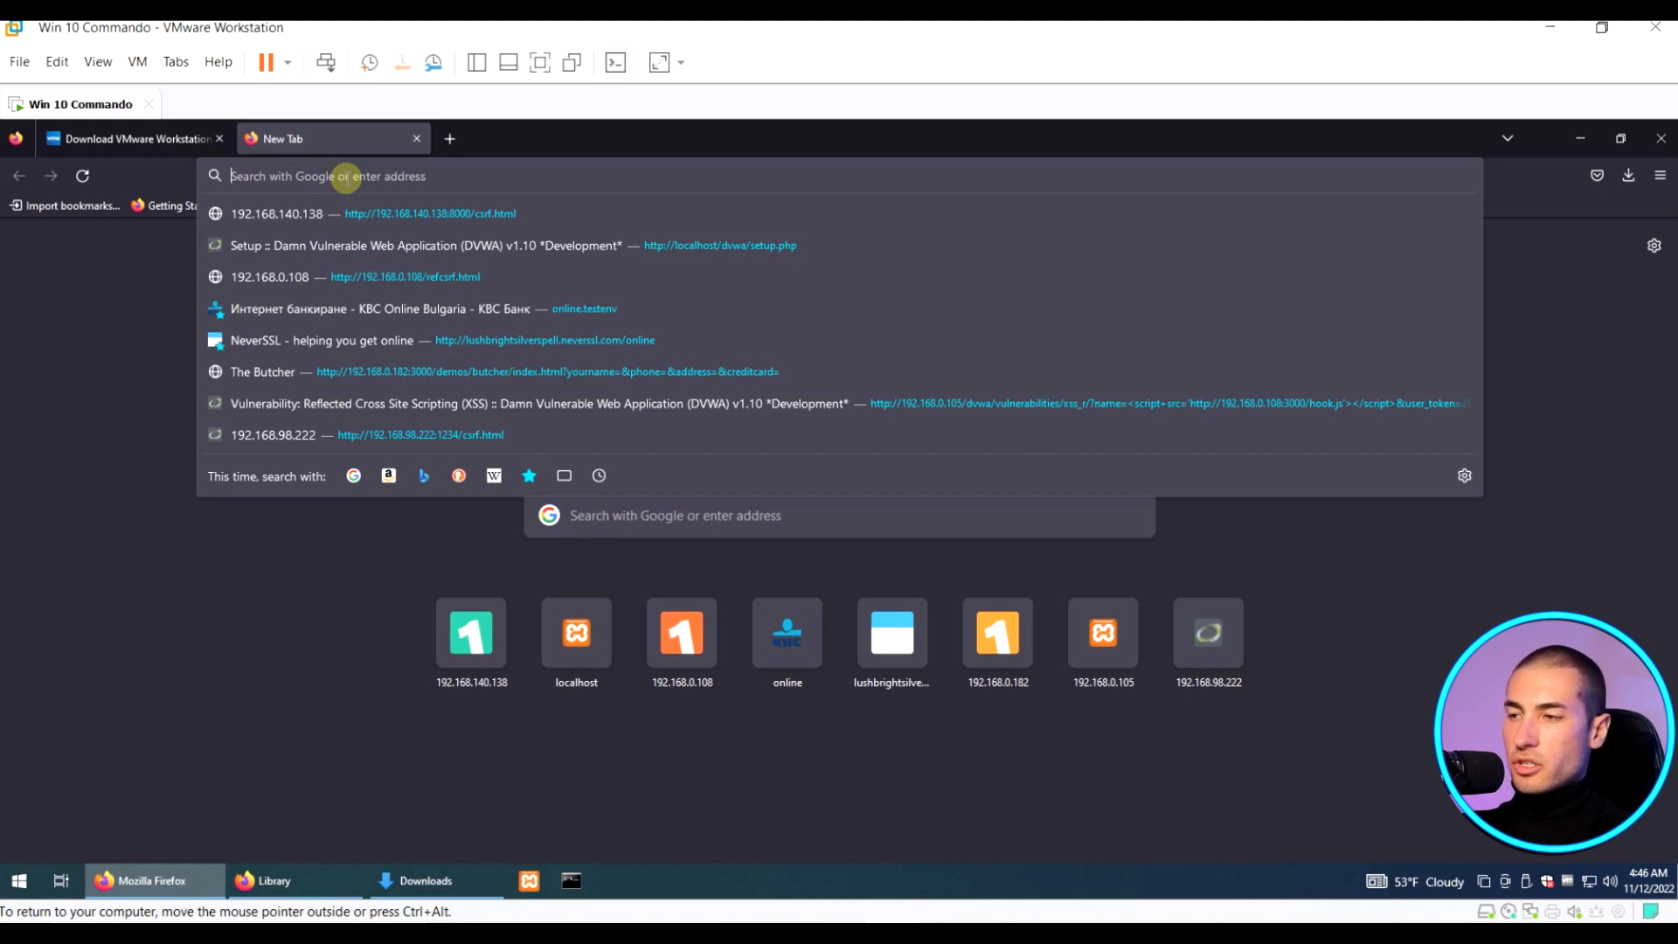
type("o")
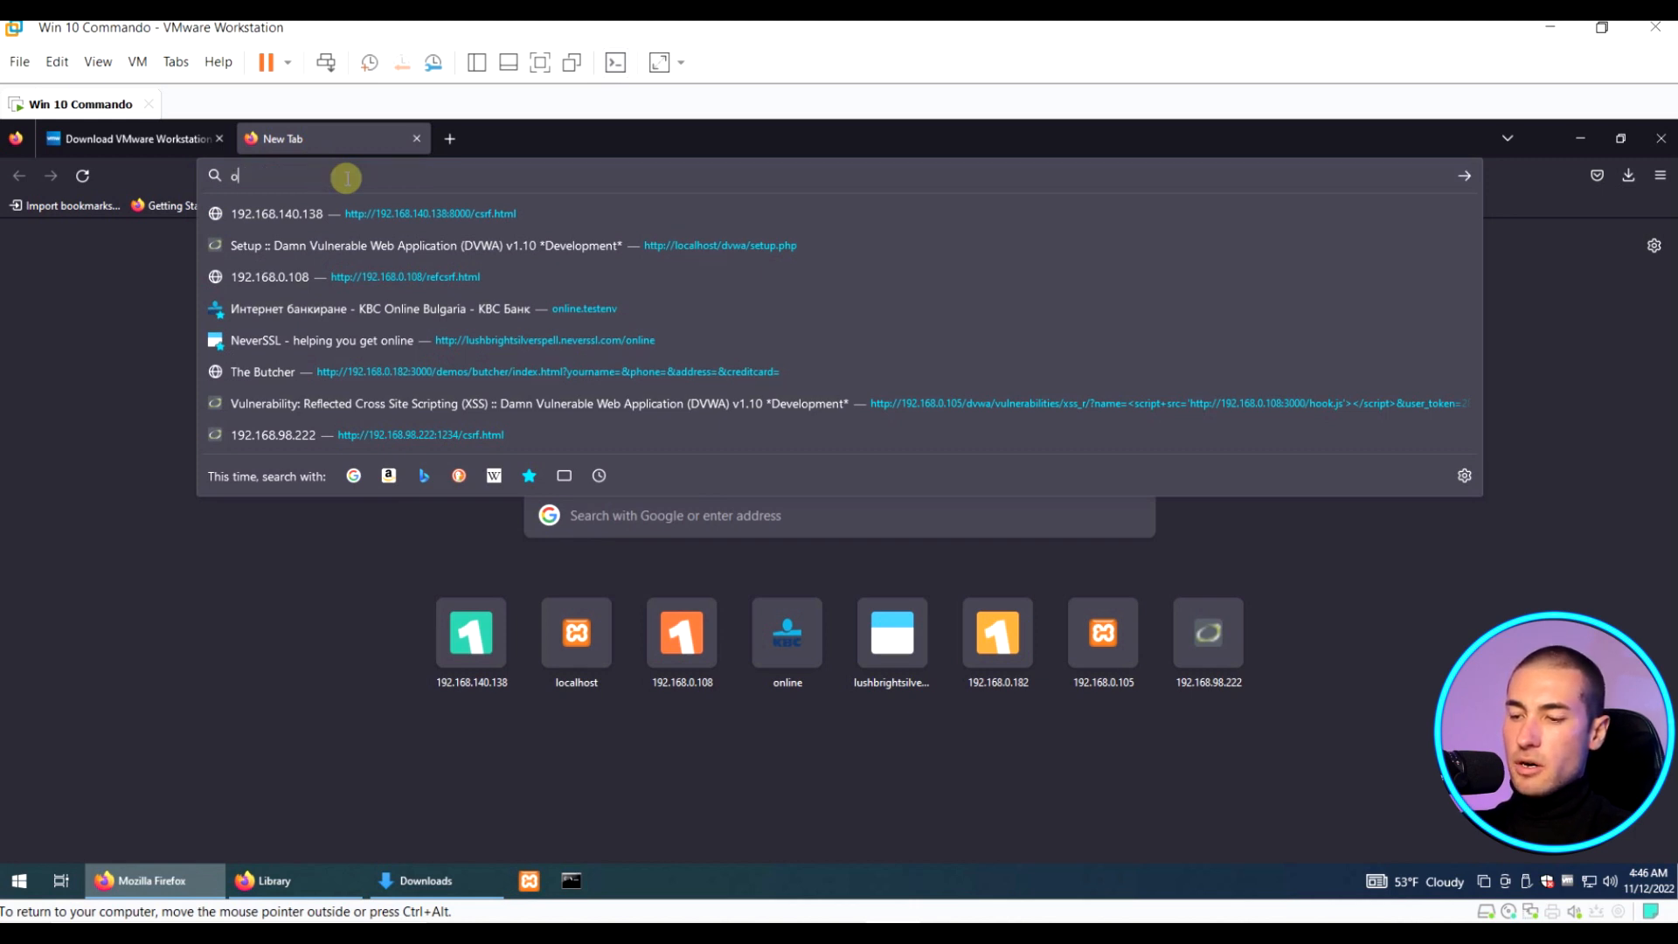
type("ffensive secure")
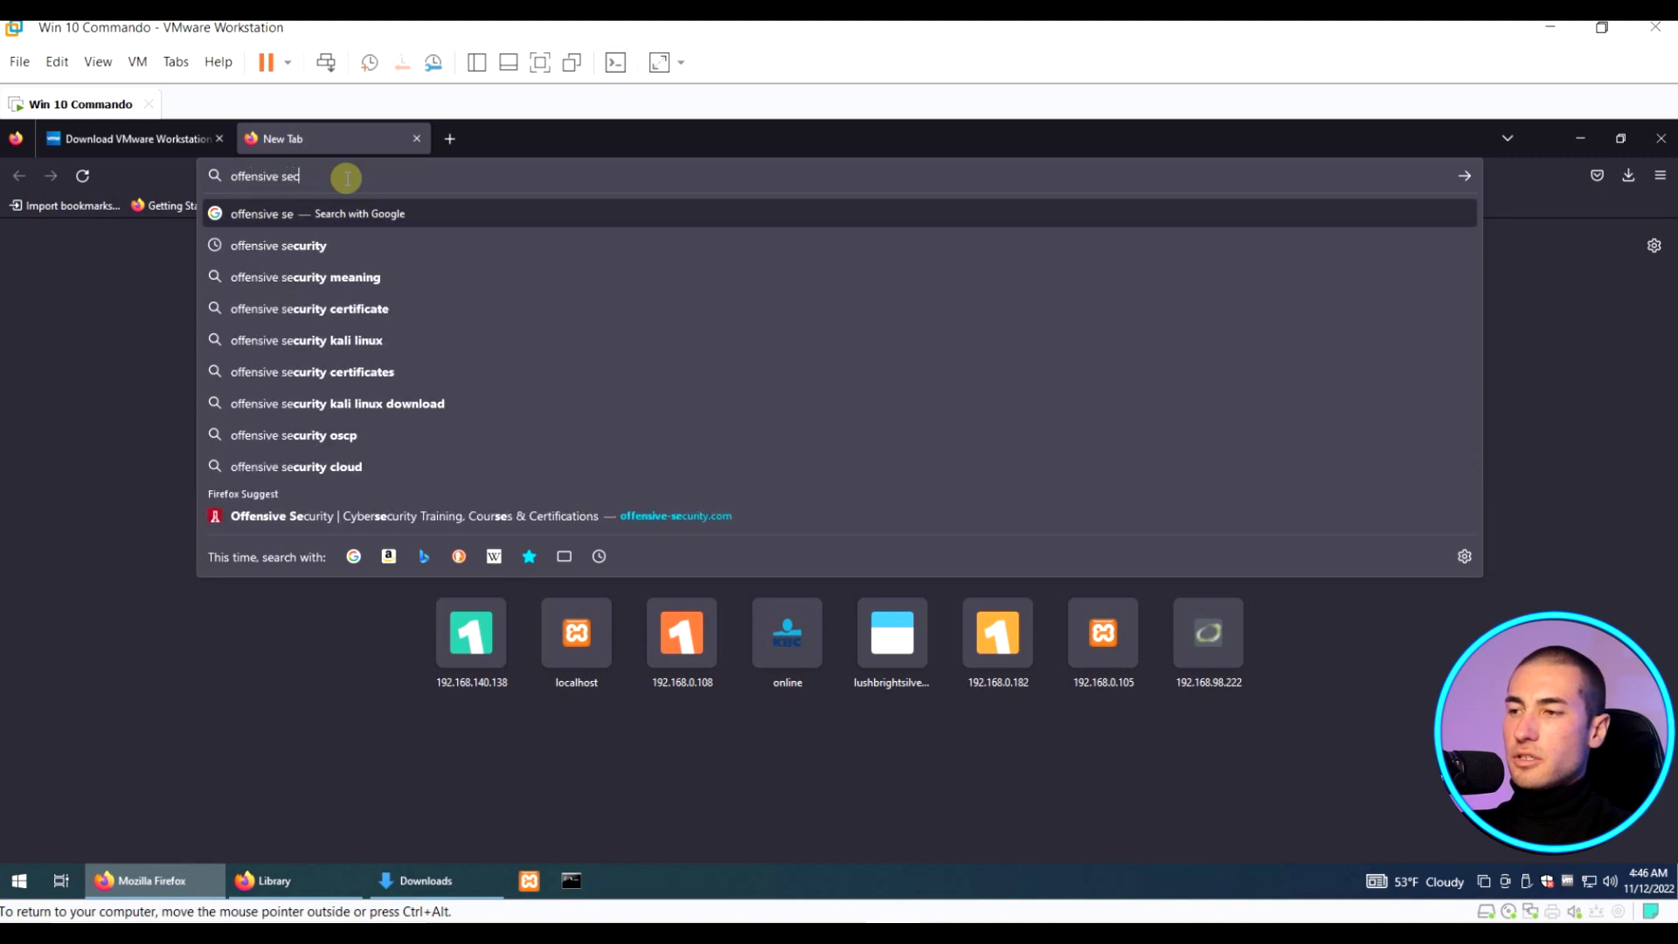
key("BackSpace")
type("ity")
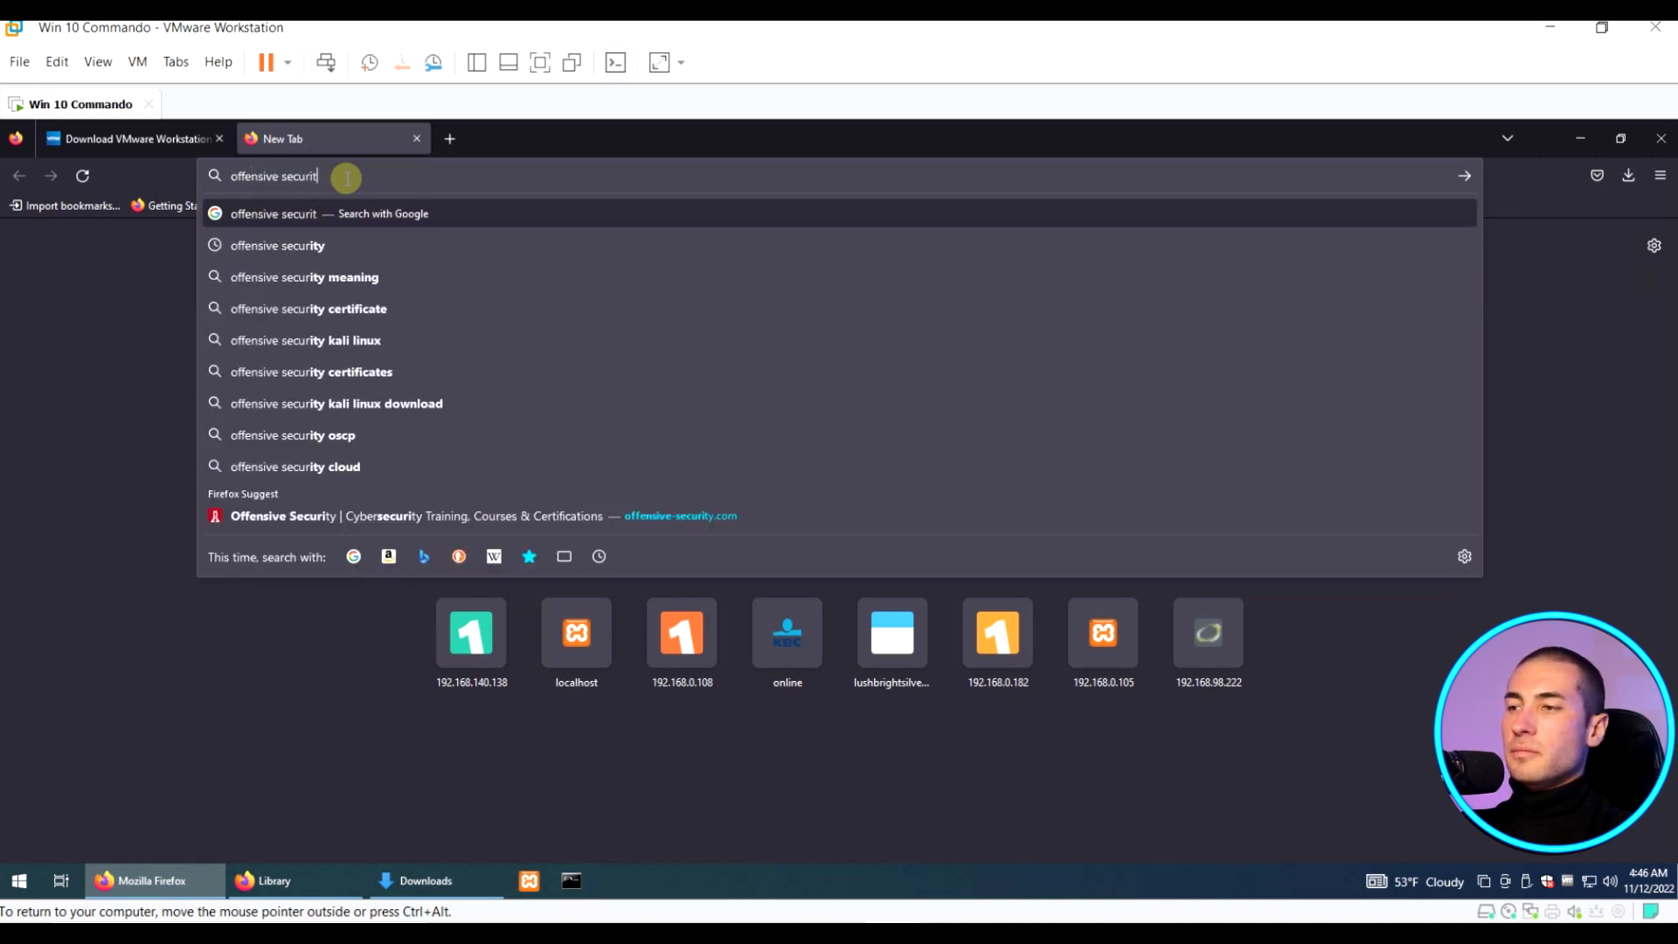
key("Return")
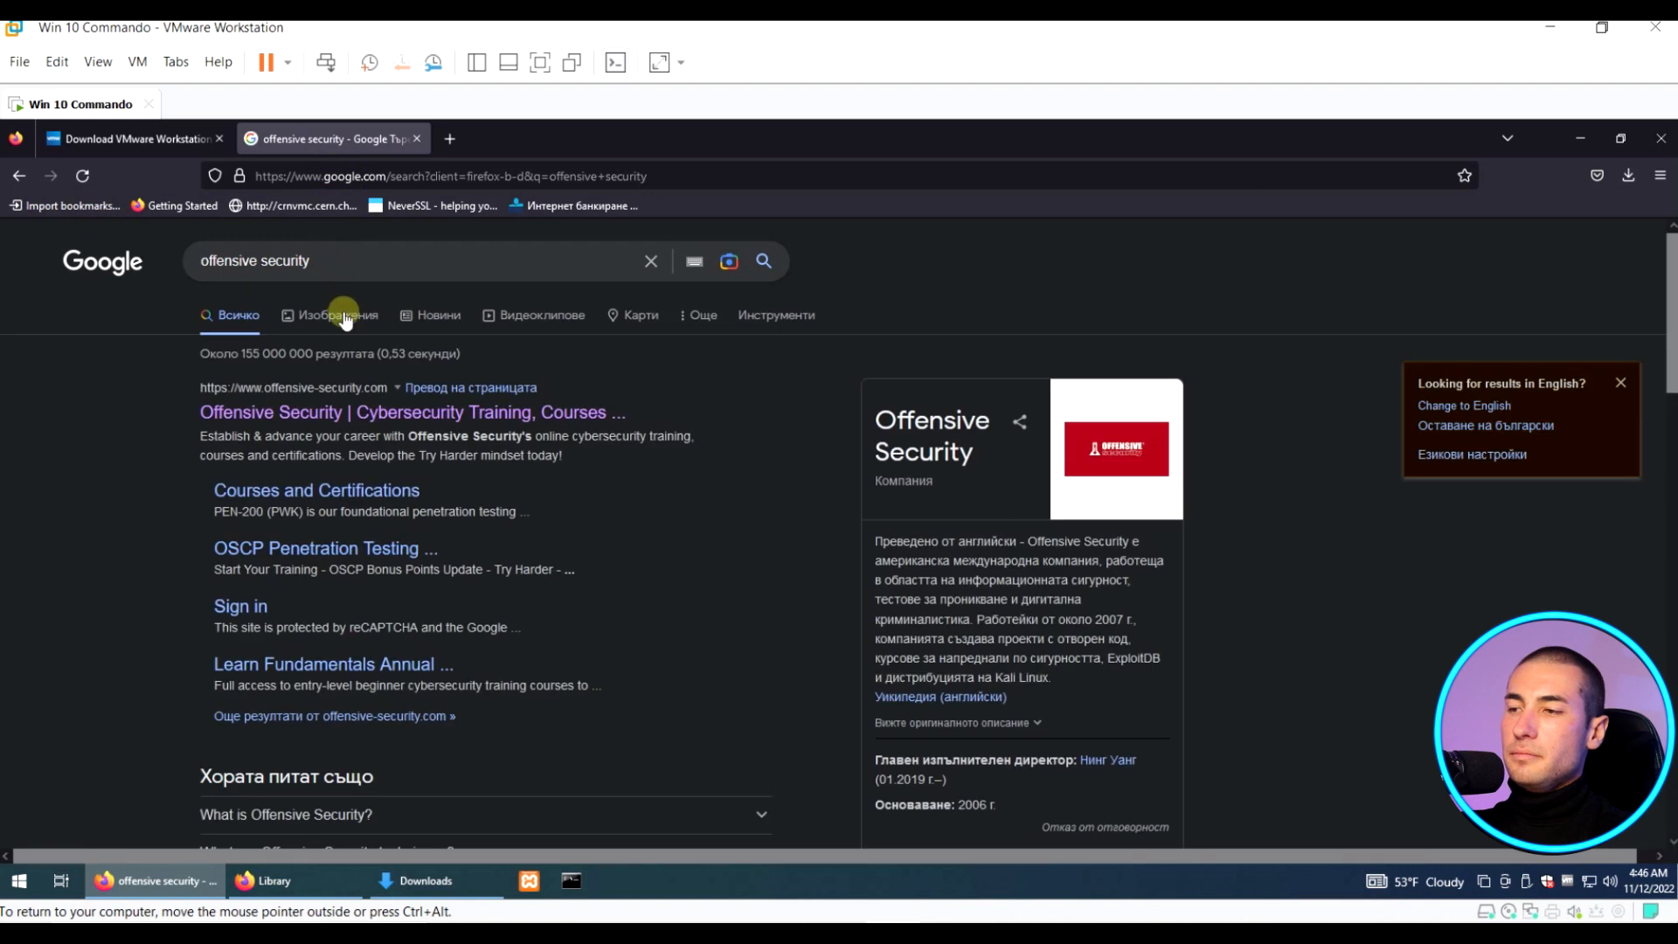
left_click(322, 421)
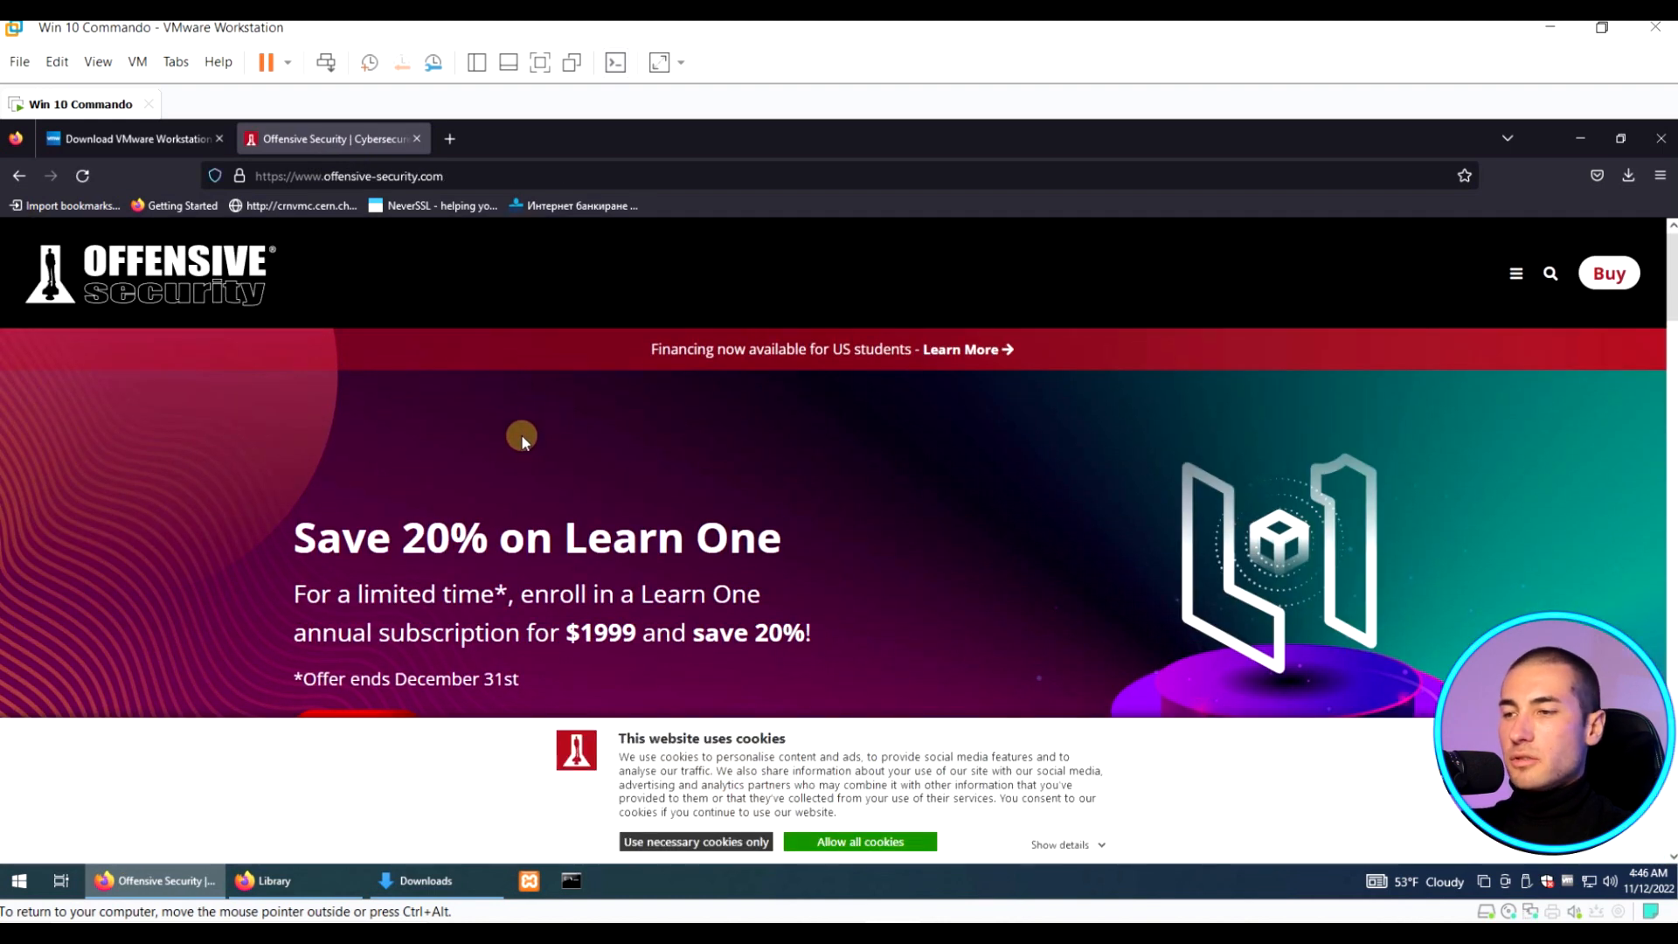
Allow all cookies on the Offensive Security site and go to Kali Linux Downloads under Kali & Community.
left_click(879, 841)
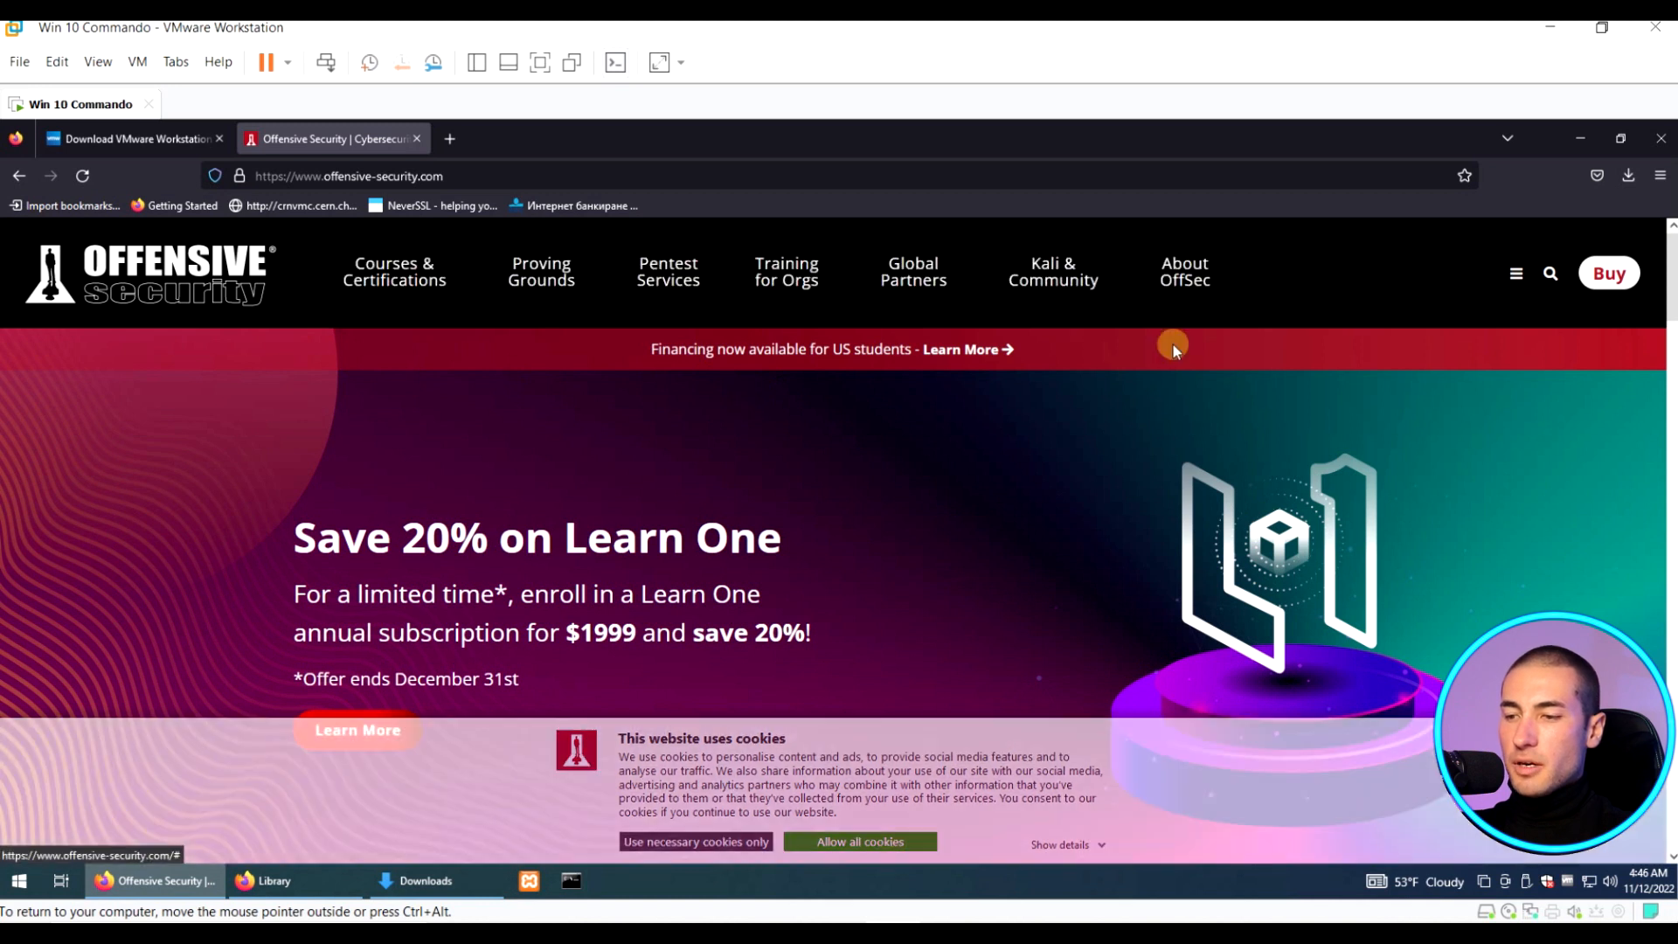
scroll(723, 606, "down", 2)
scroll(722, 606, "up", 2)
mouse_move(1058, 264)
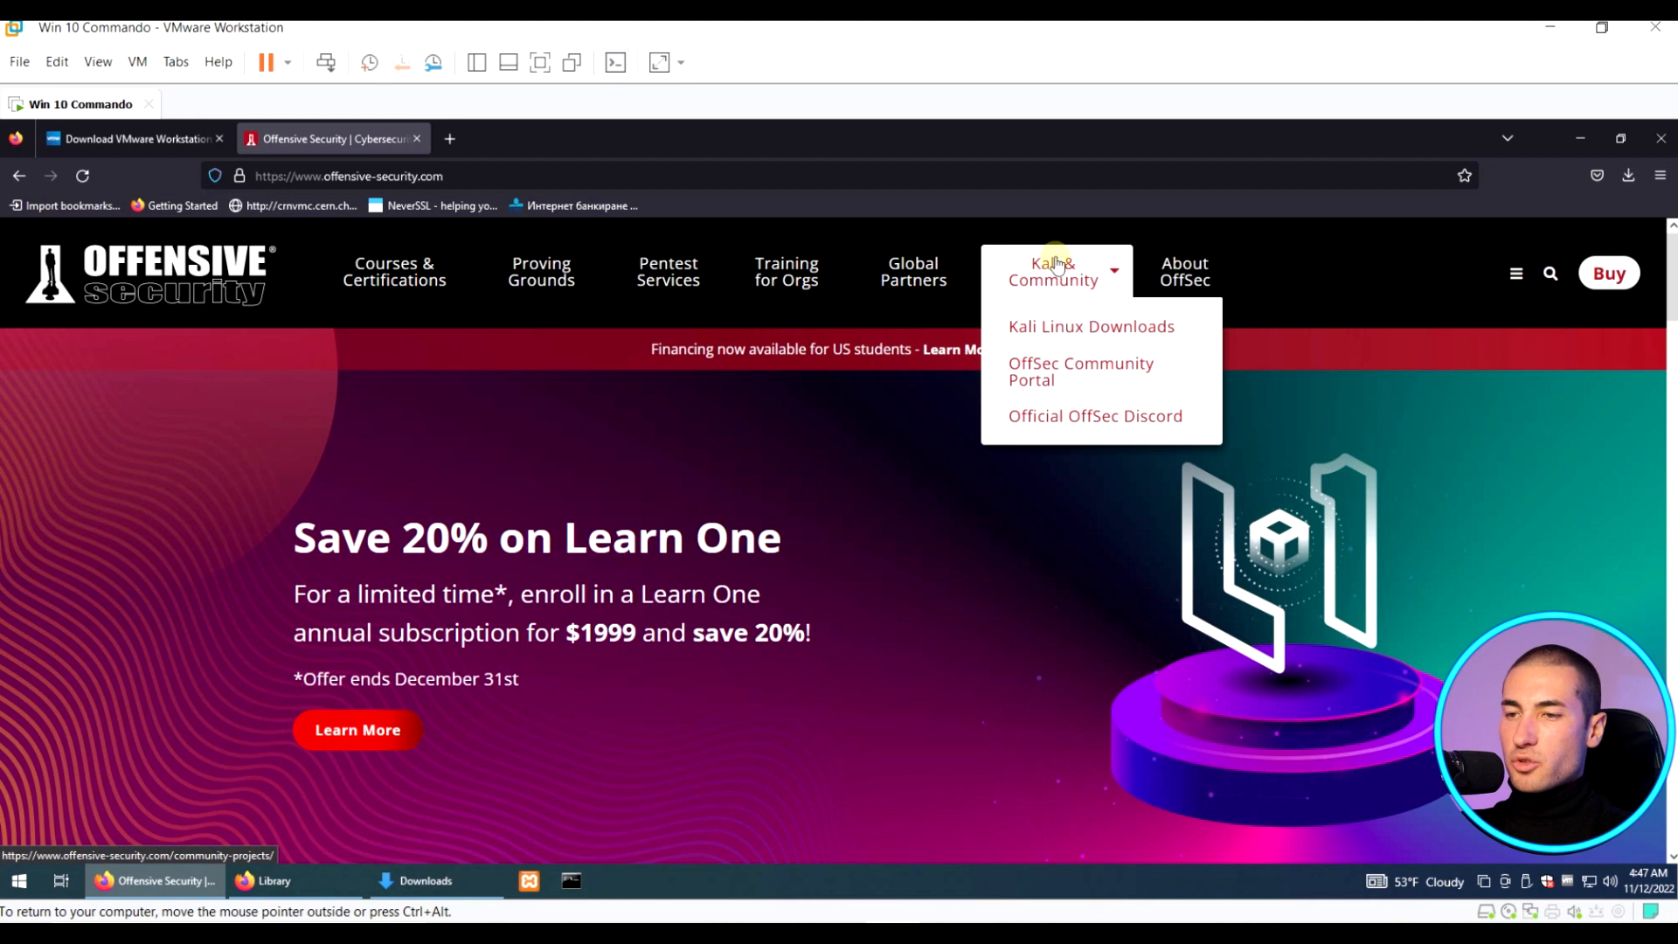
left_click(1061, 337)
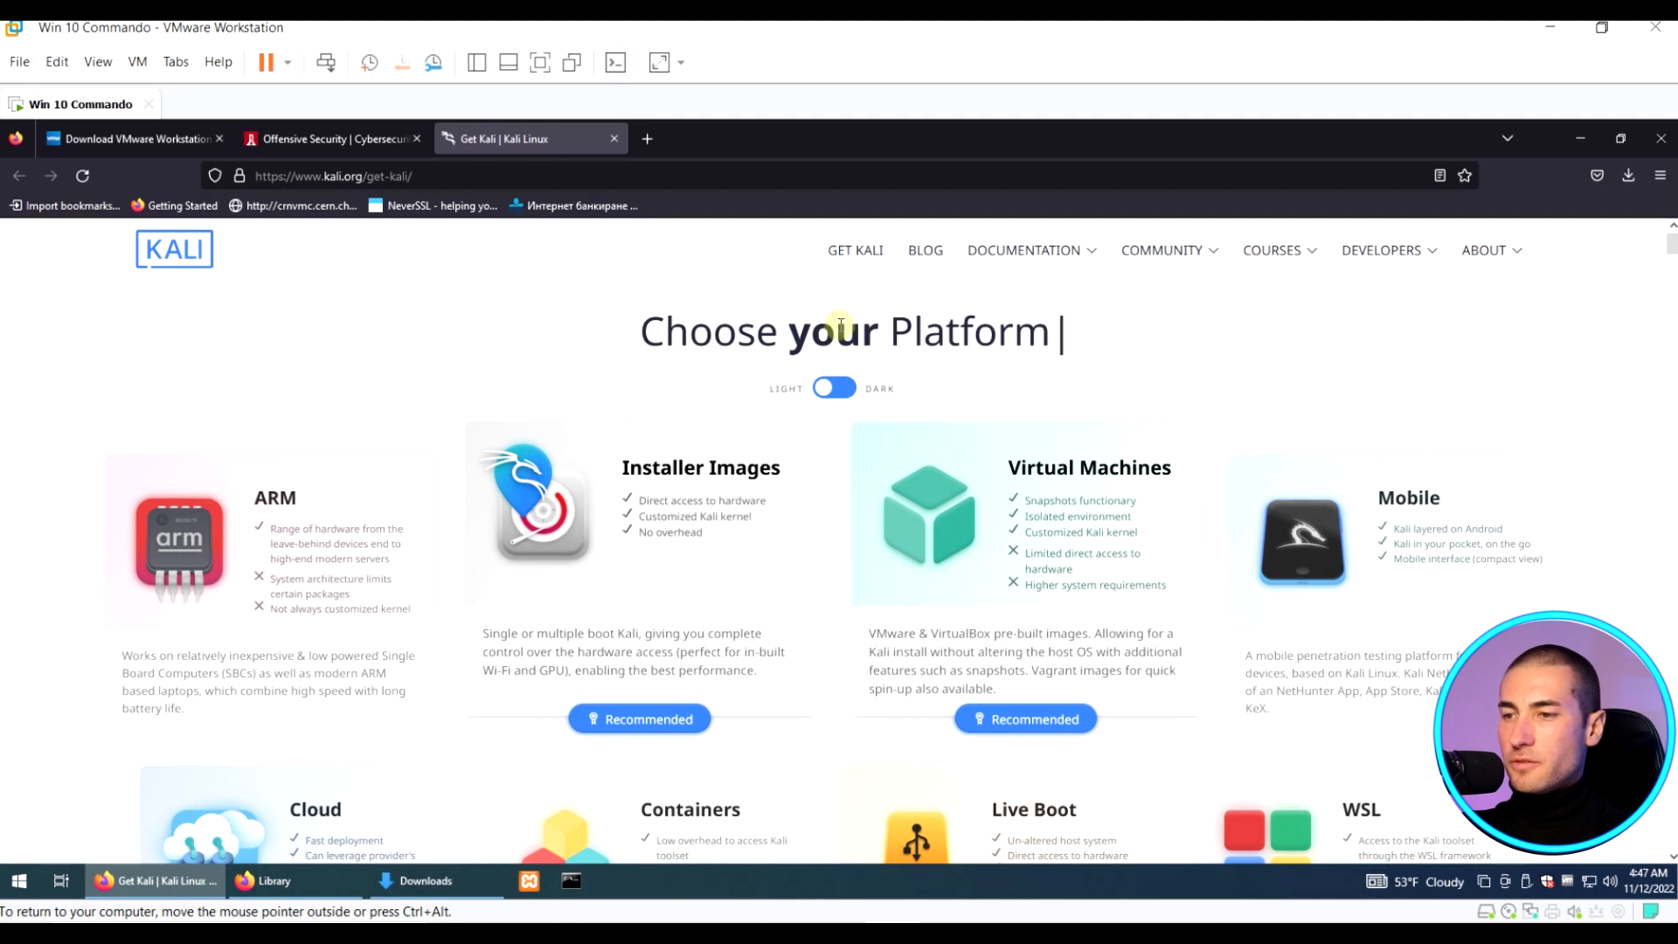
Look over the Kali platform choices and go to the recommended Virtual Machines downloads.
scroll(839, 332, "down", 2)
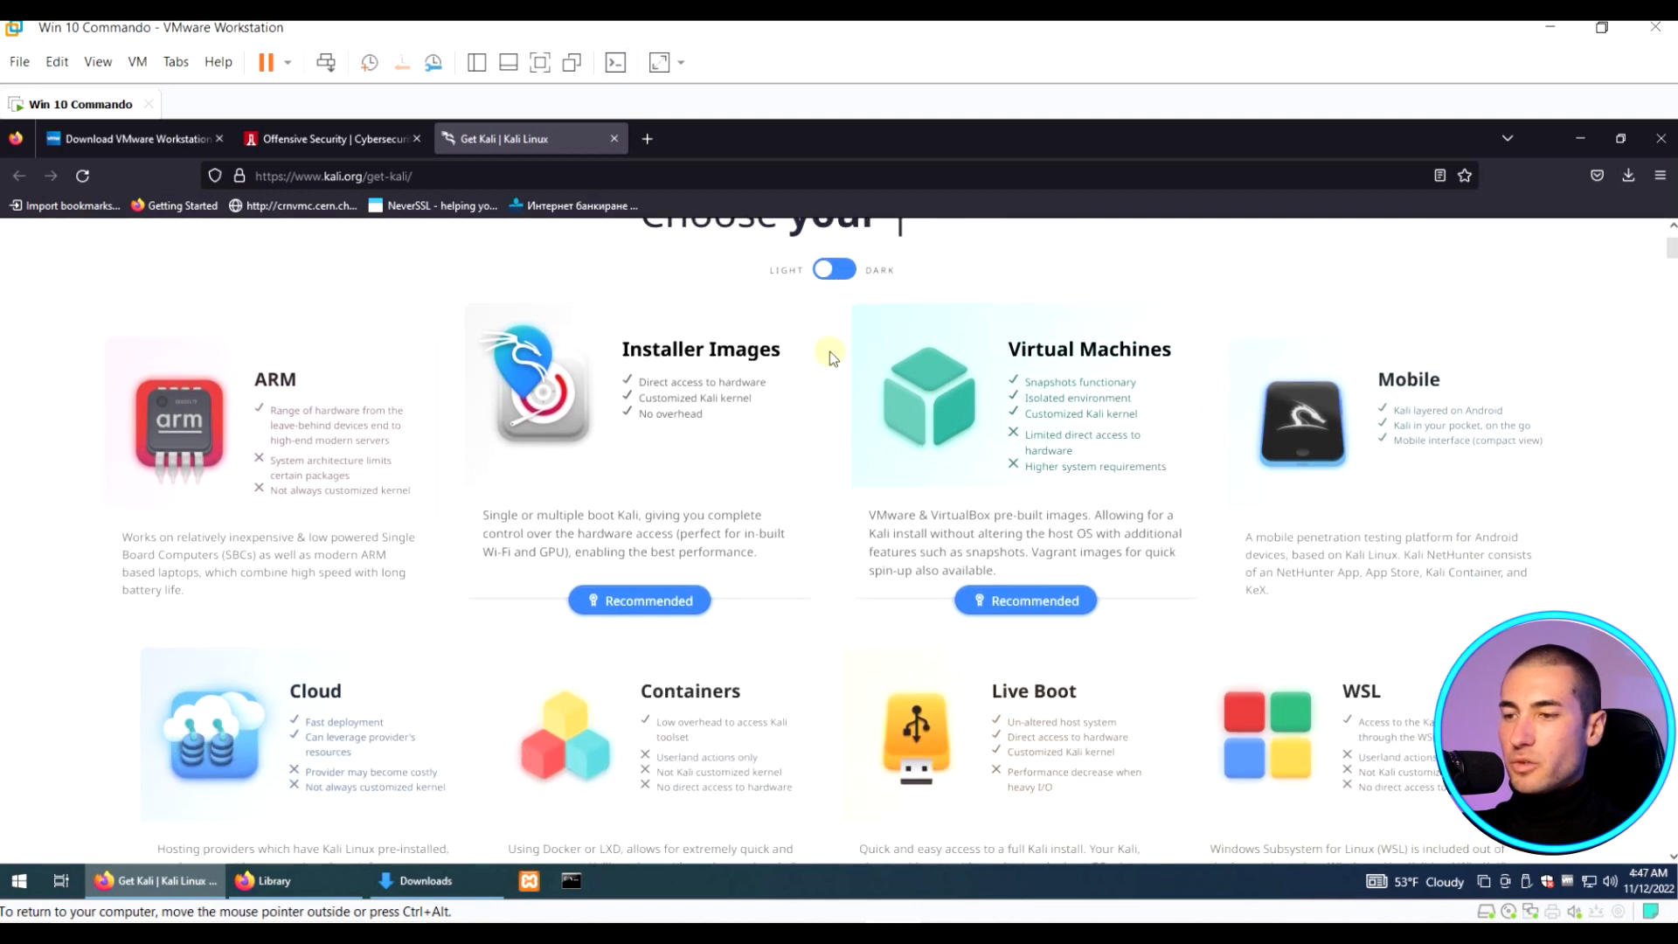
scroll(833, 354, "down", 2)
scroll(833, 354, "down", 3)
scroll(833, 356, "up", 5)
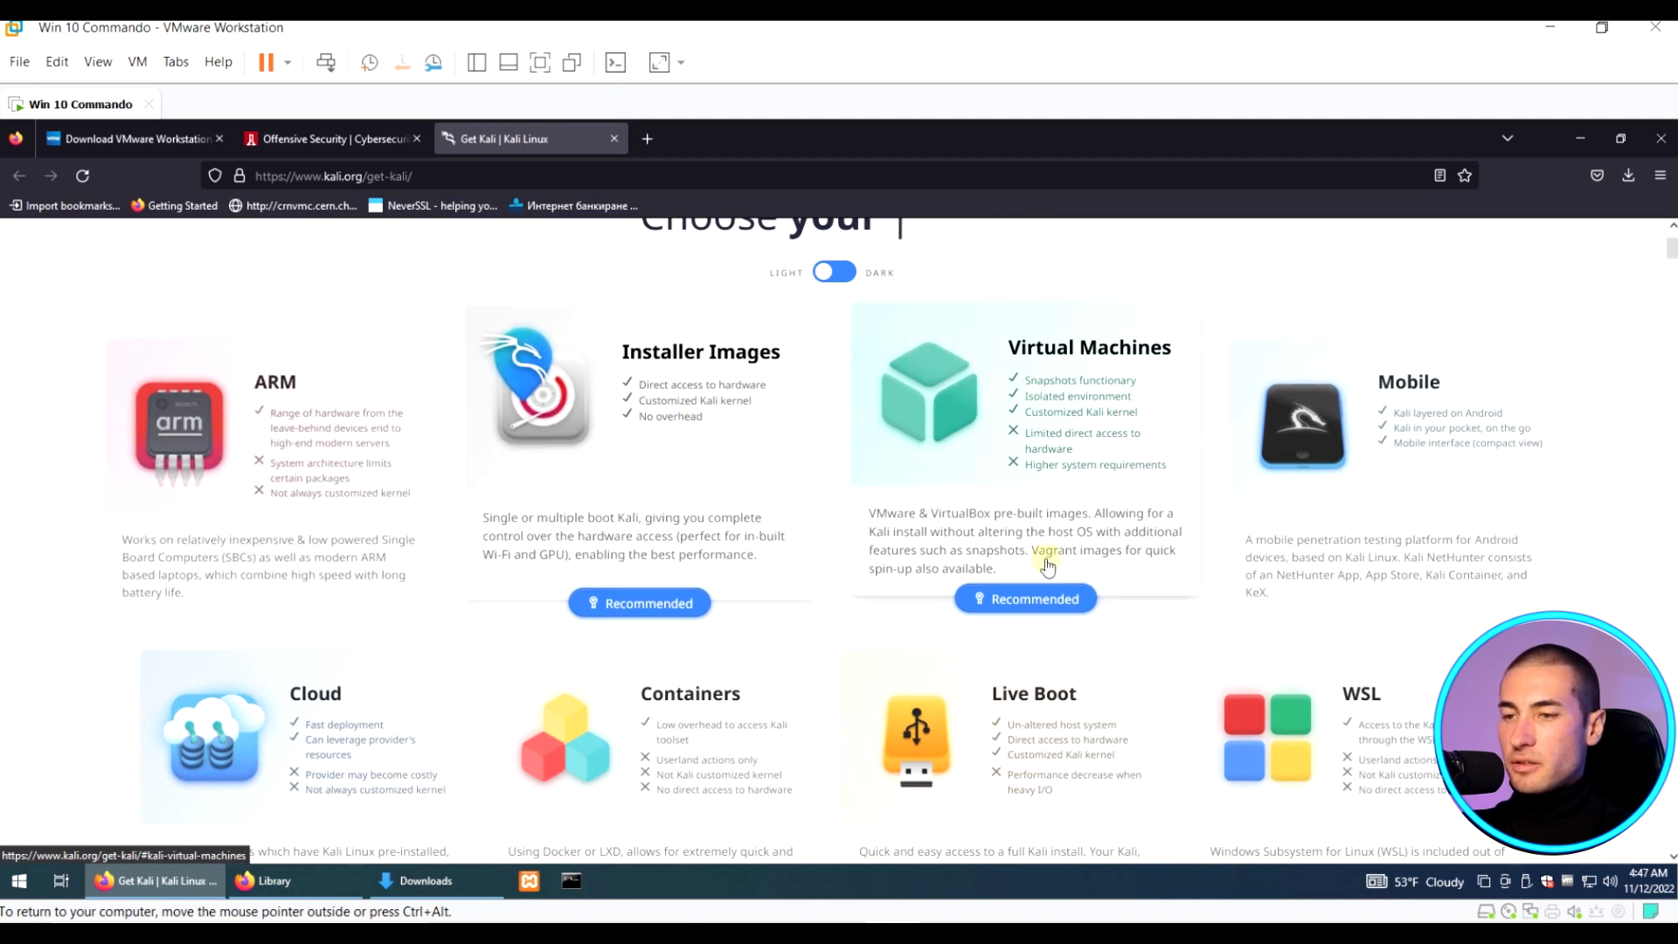
left_click(1032, 602)
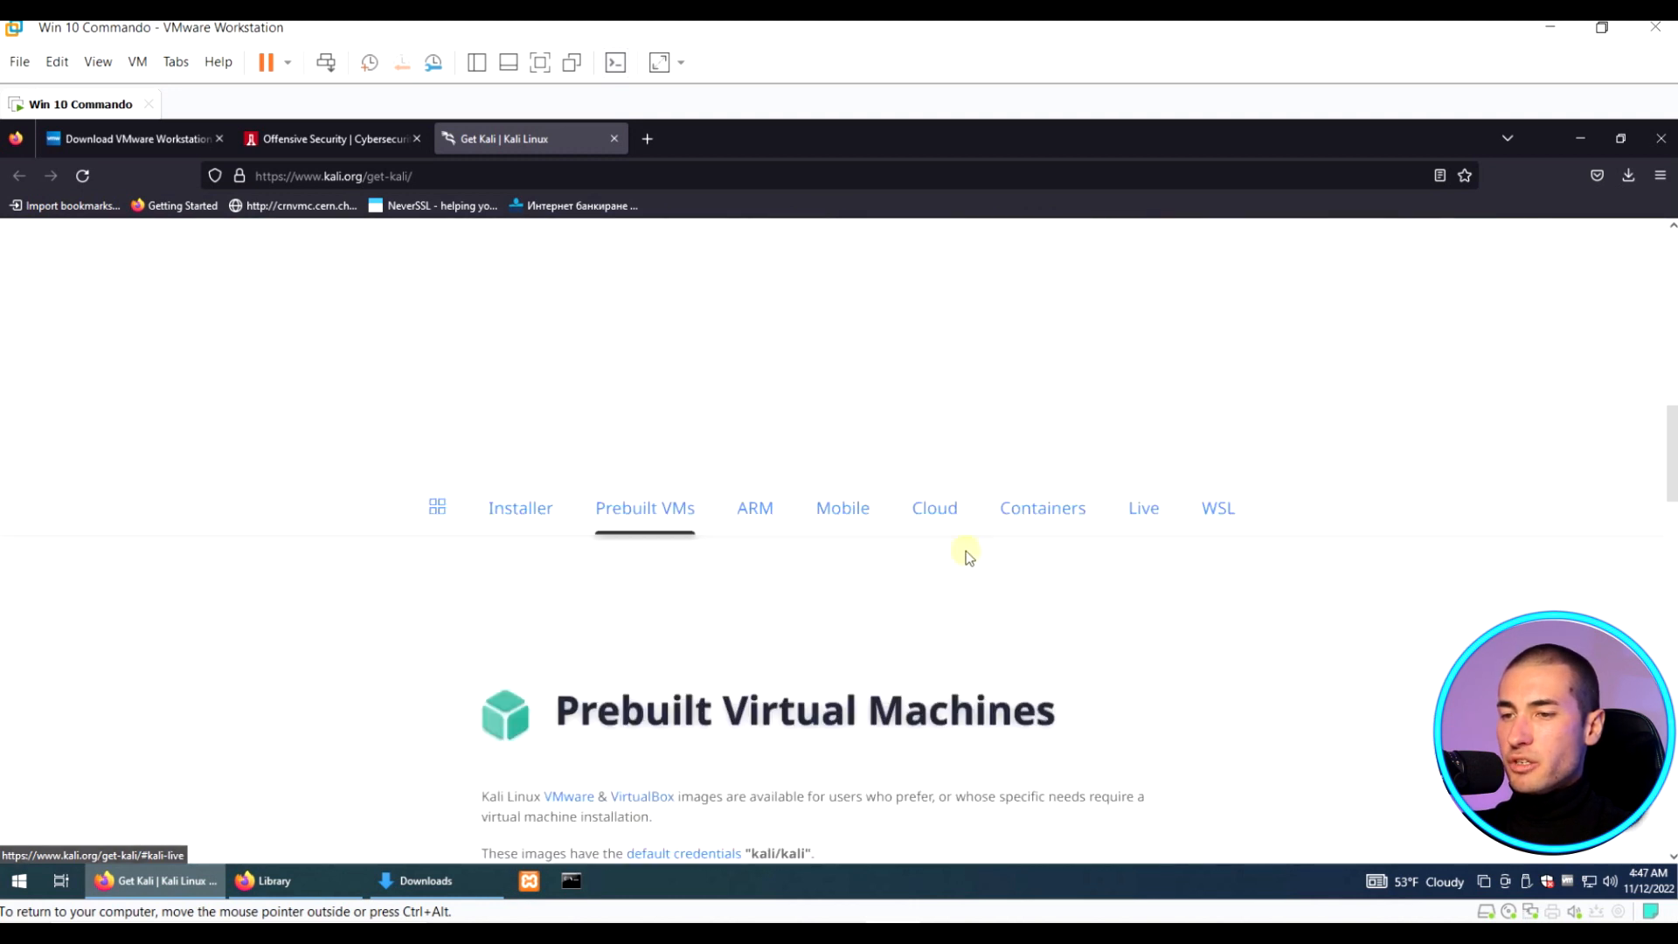
Start downloading the 64-bit VMware image from the Prebuilt Virtual Machines section, and cancel the running download.
scroll(875, 535, "down", 1)
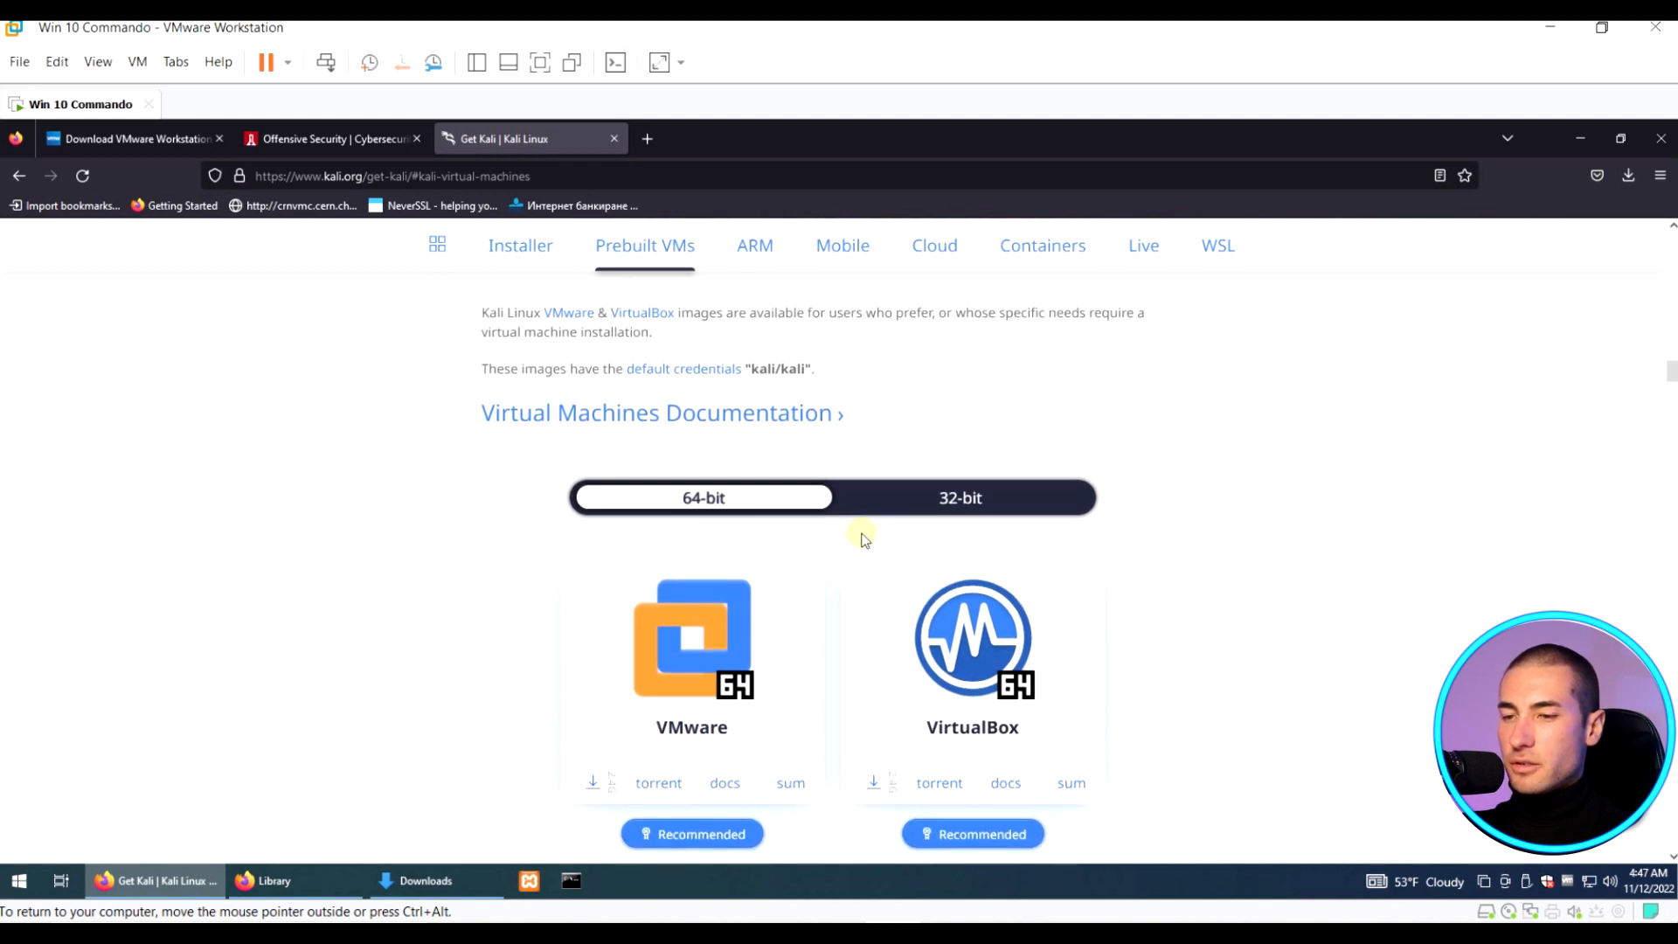
scroll(839, 573, "down", 1)
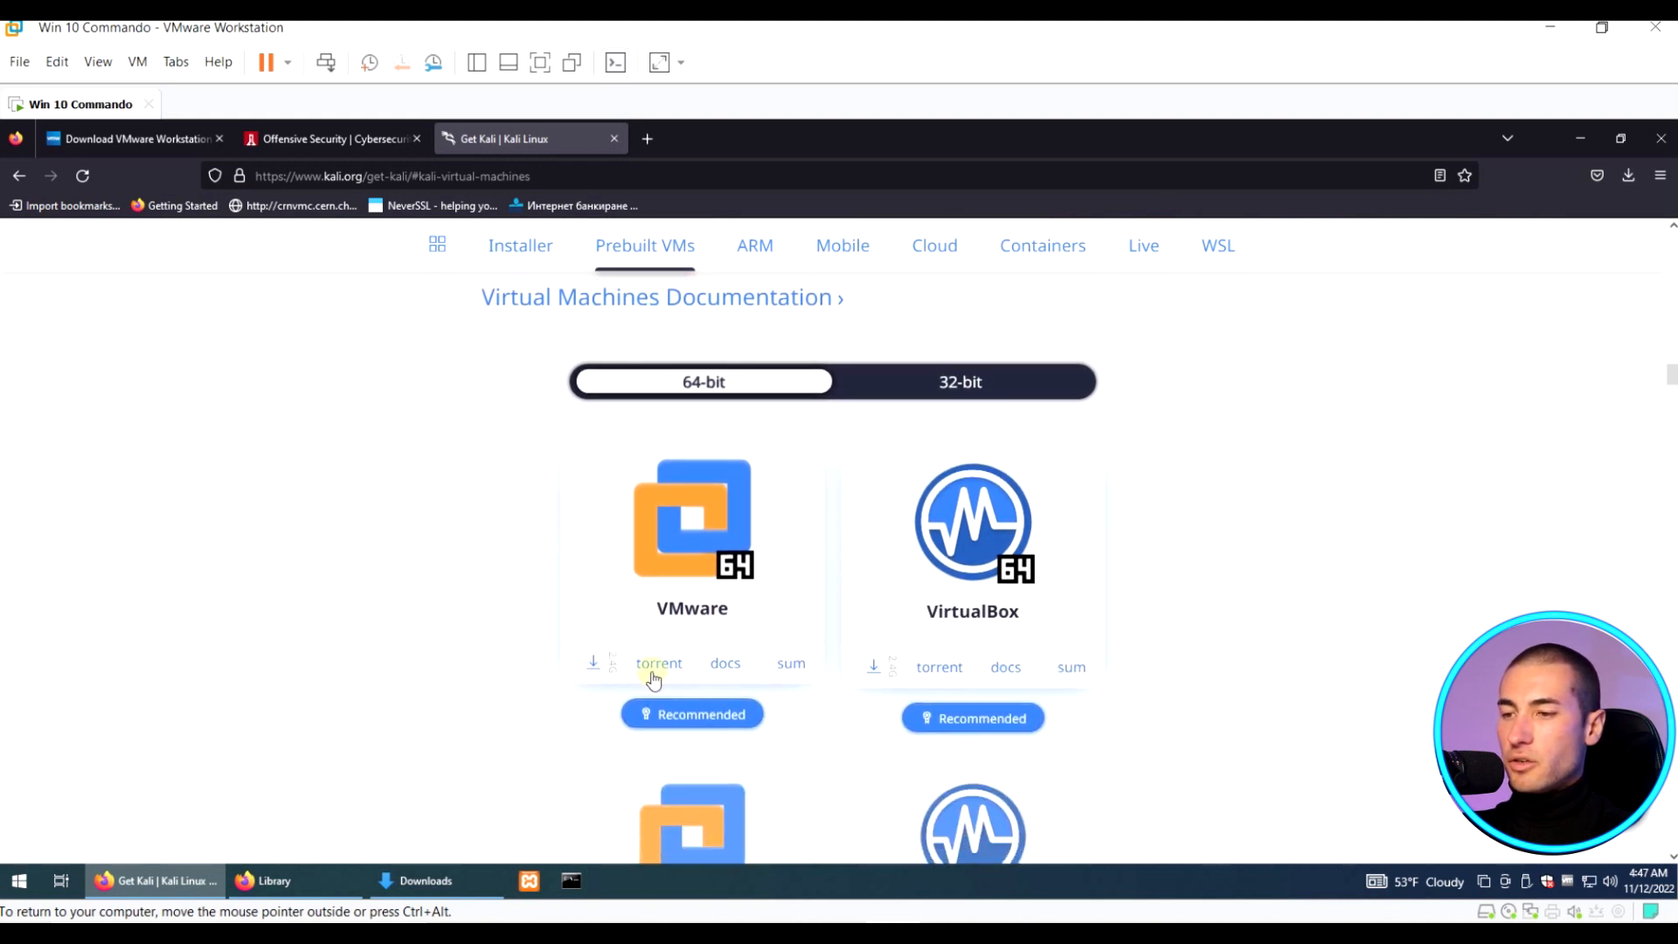
left_click(592, 668)
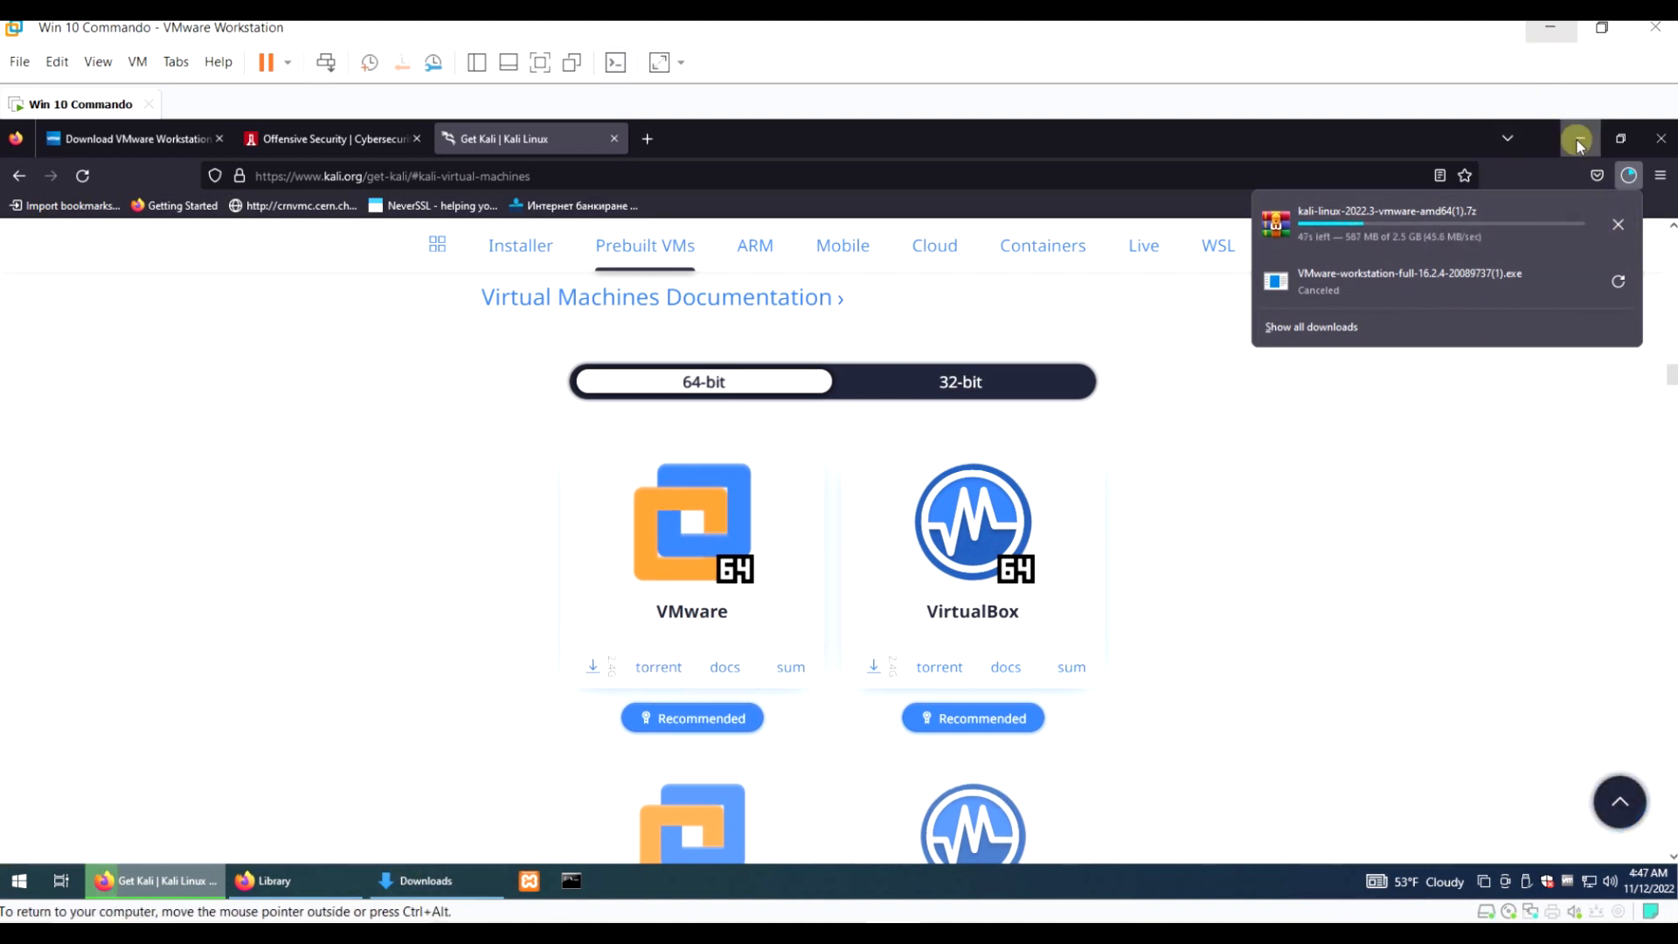
left_click(1618, 225)
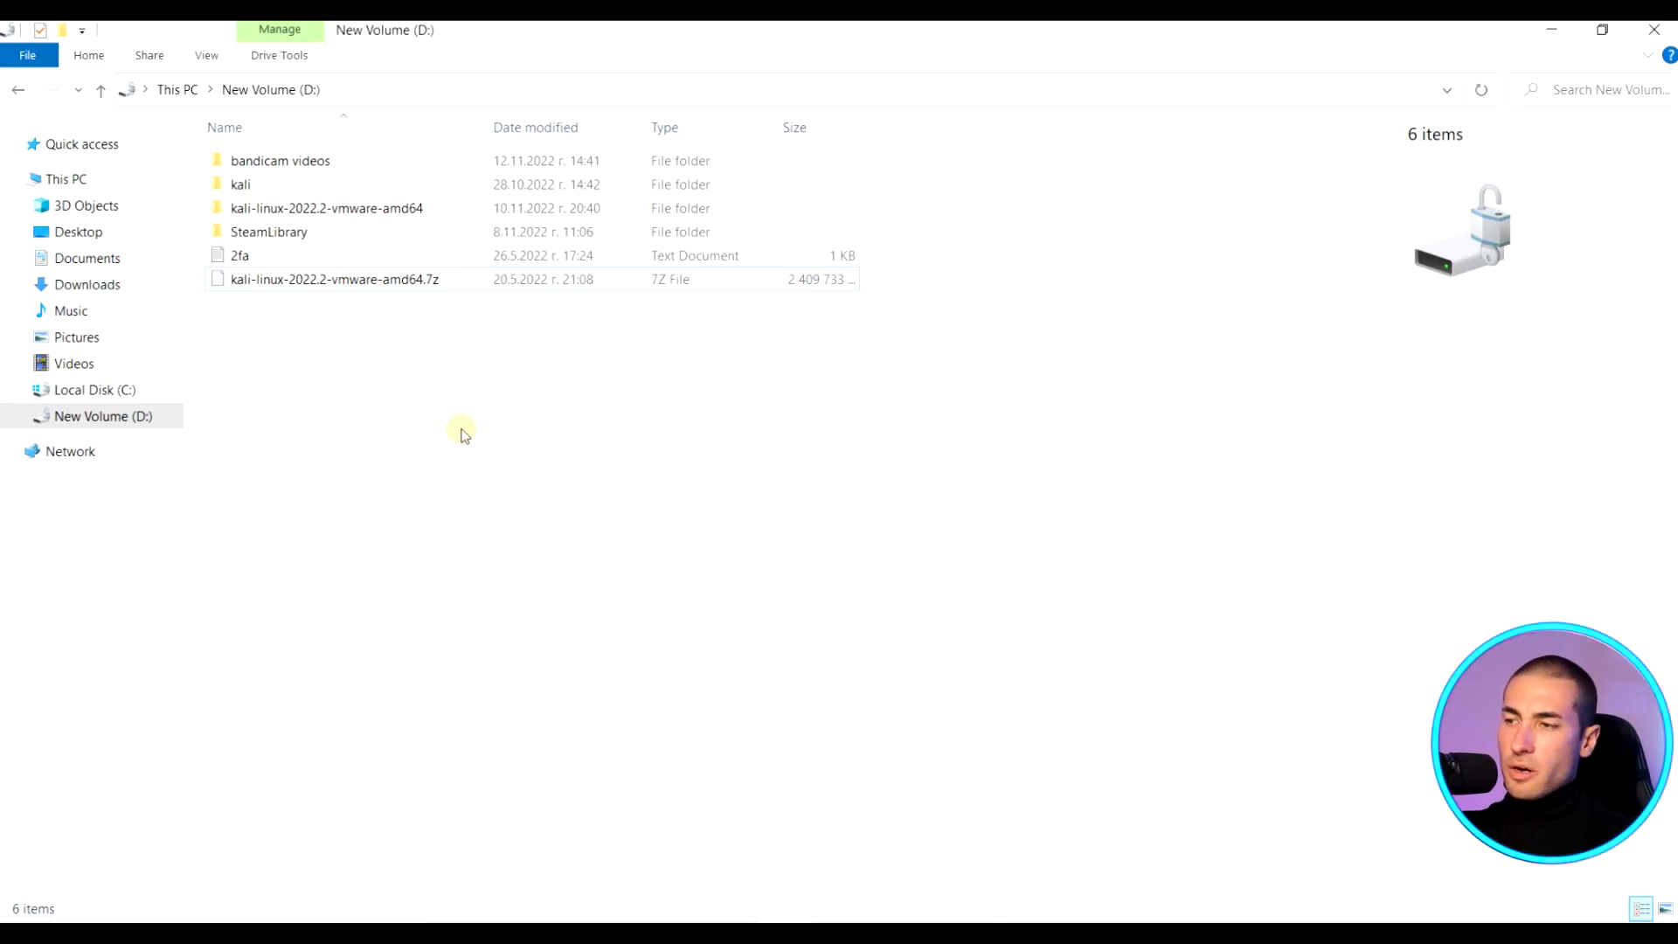
Show the 7-Zip extraction options for the kali-linux-2022.2-vmware-amd64.7z archive on New Volume (D:).
left_click(398, 293)
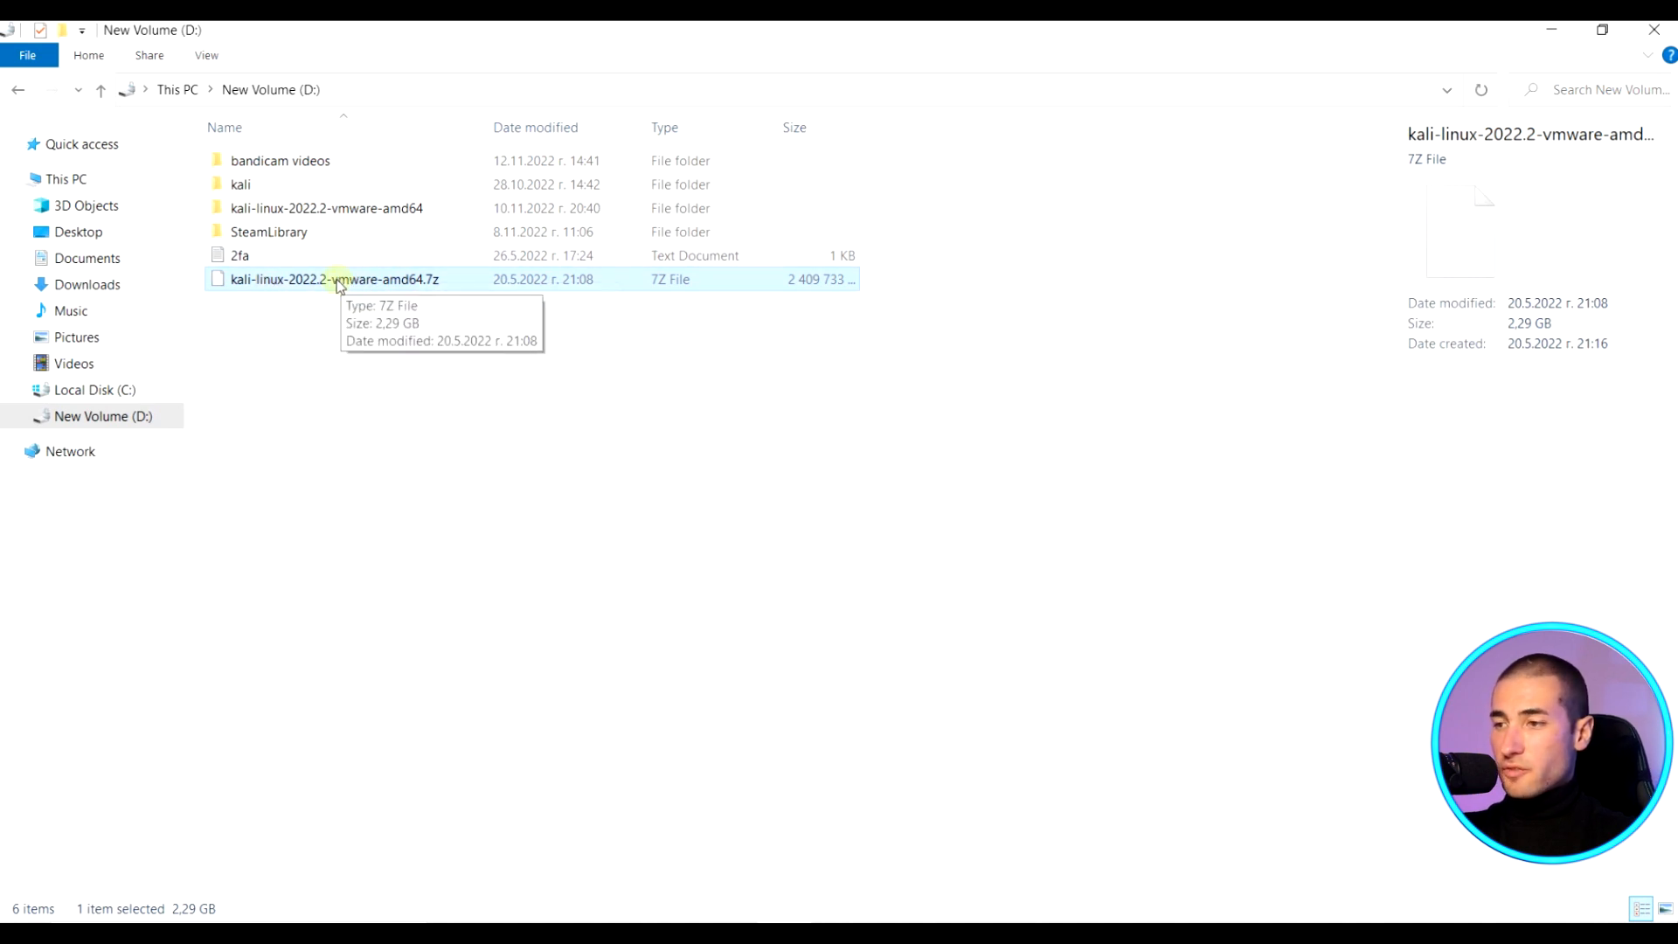
left_click(322, 339)
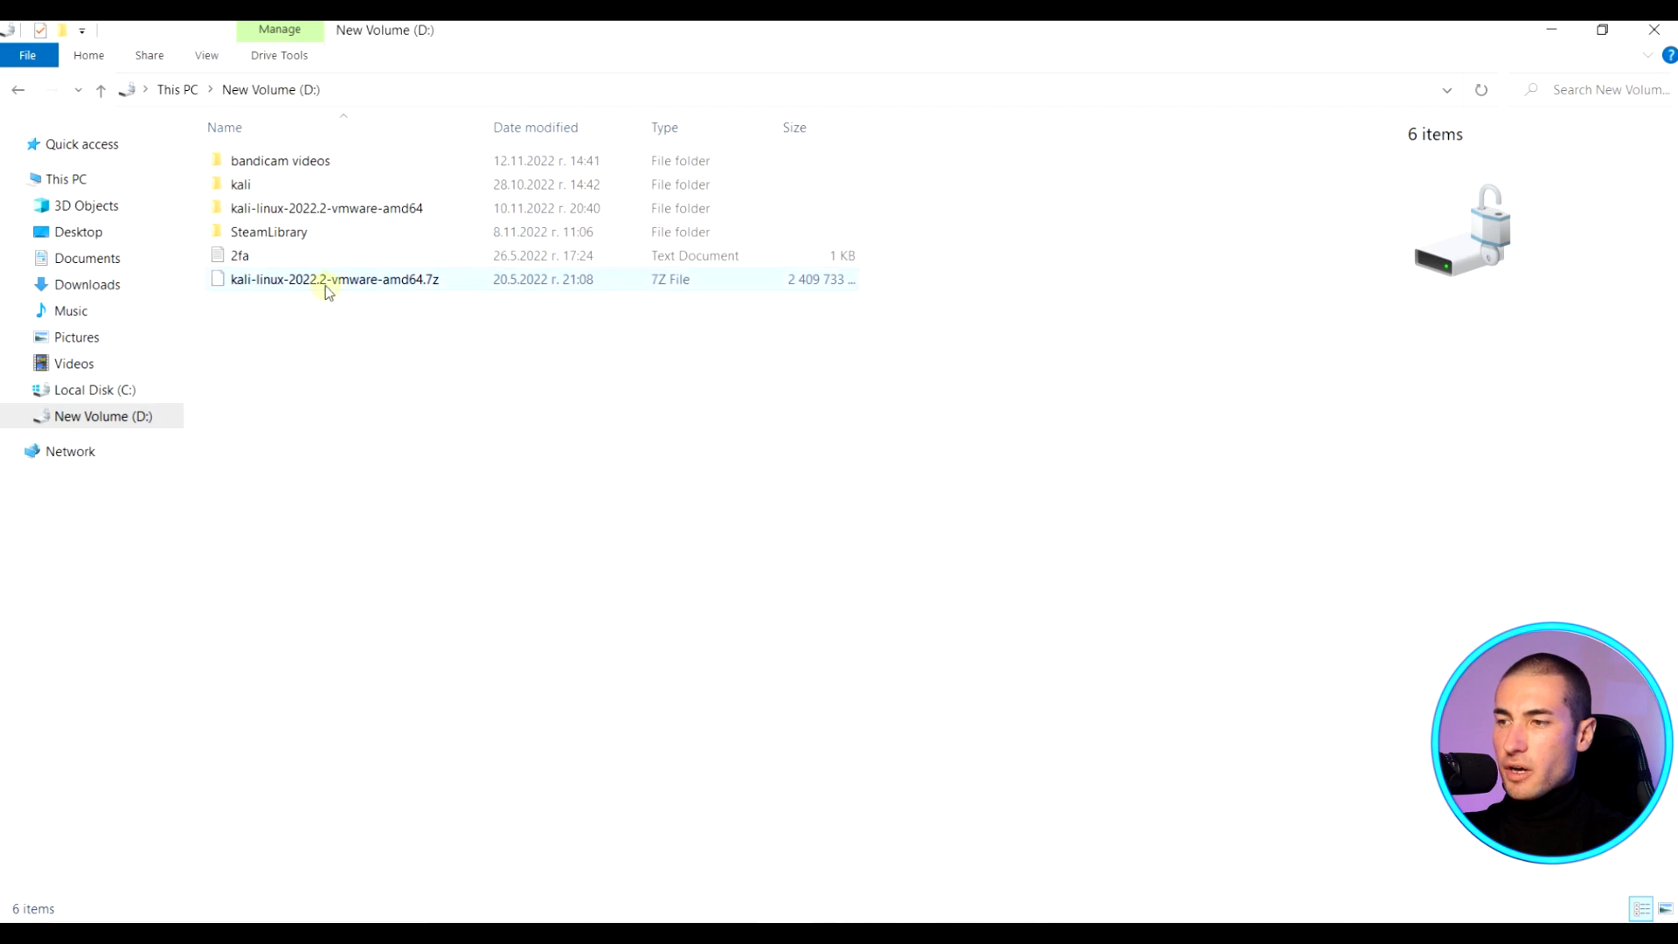
right_click(288, 278)
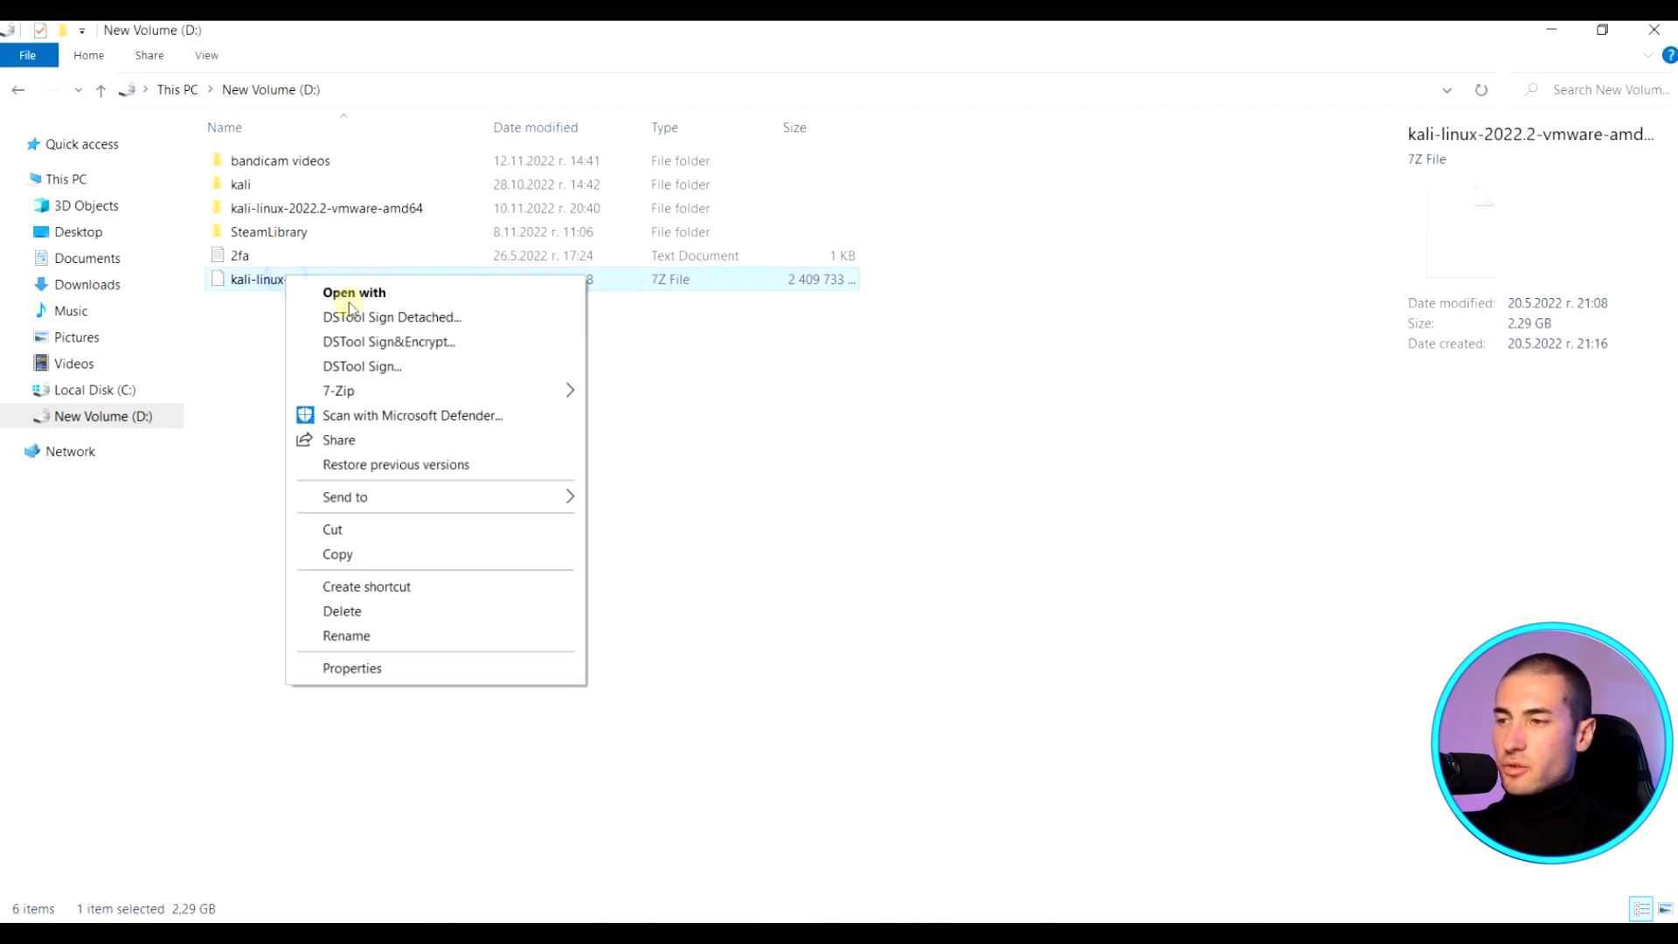
mouse_move(384, 395)
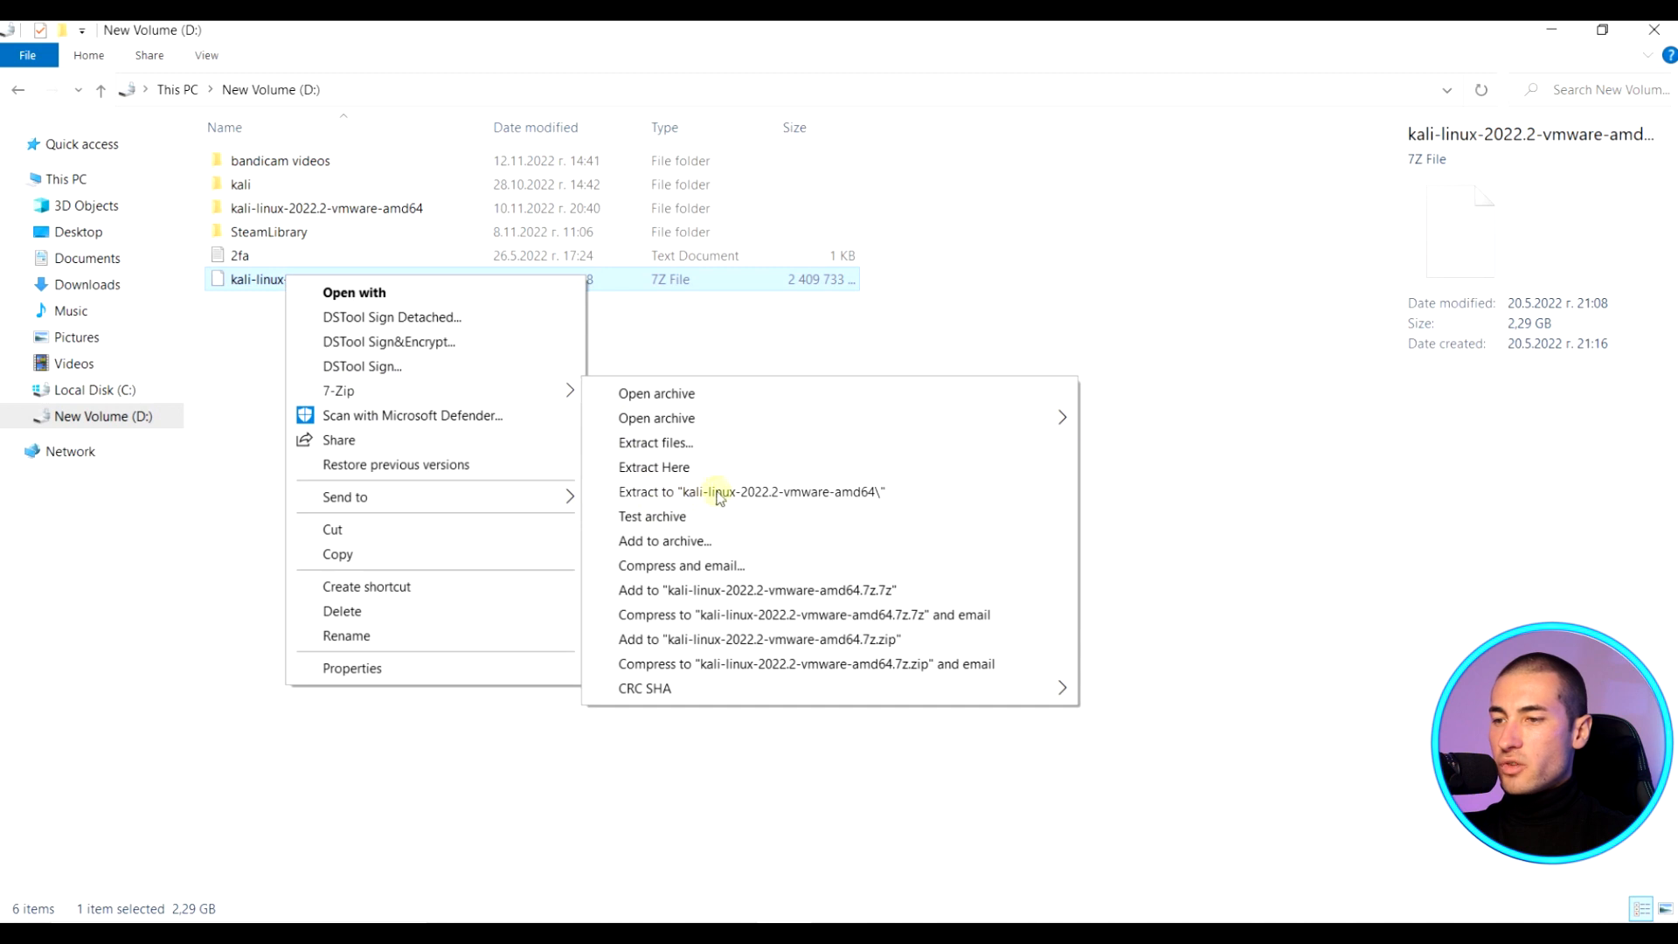
Open the extracted kali-linux-2022.2-vmware-amd64 folder and examine the virtual machine files in its .vmwarevm subfolder.
left_click(309, 210)
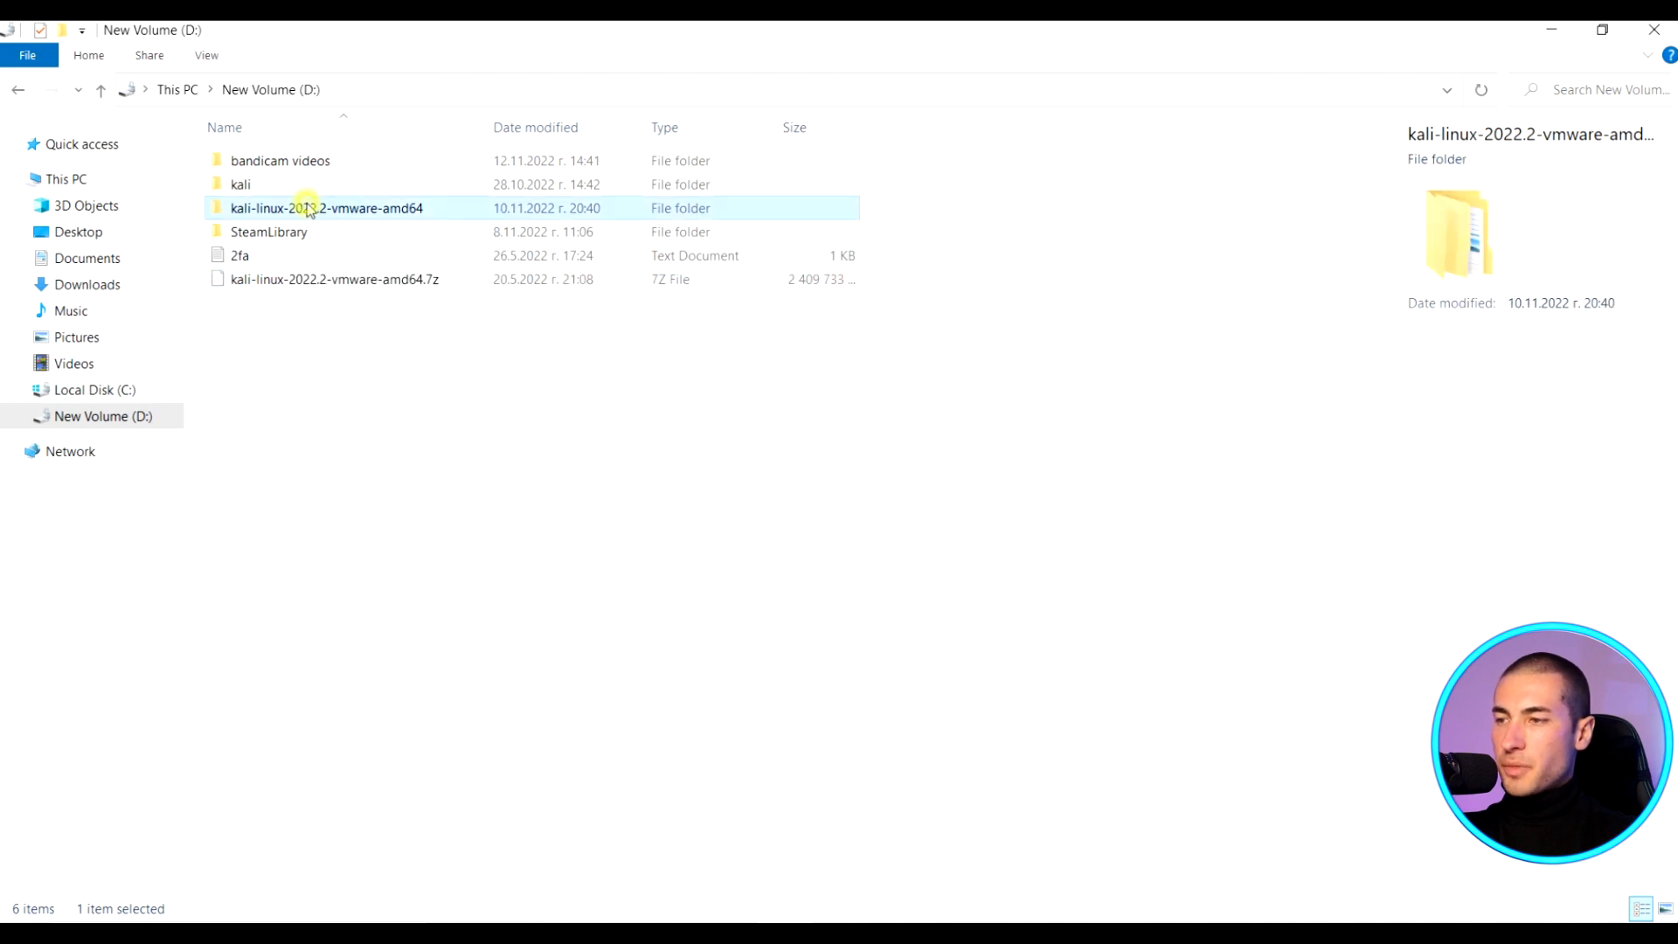
double_click(306, 212)
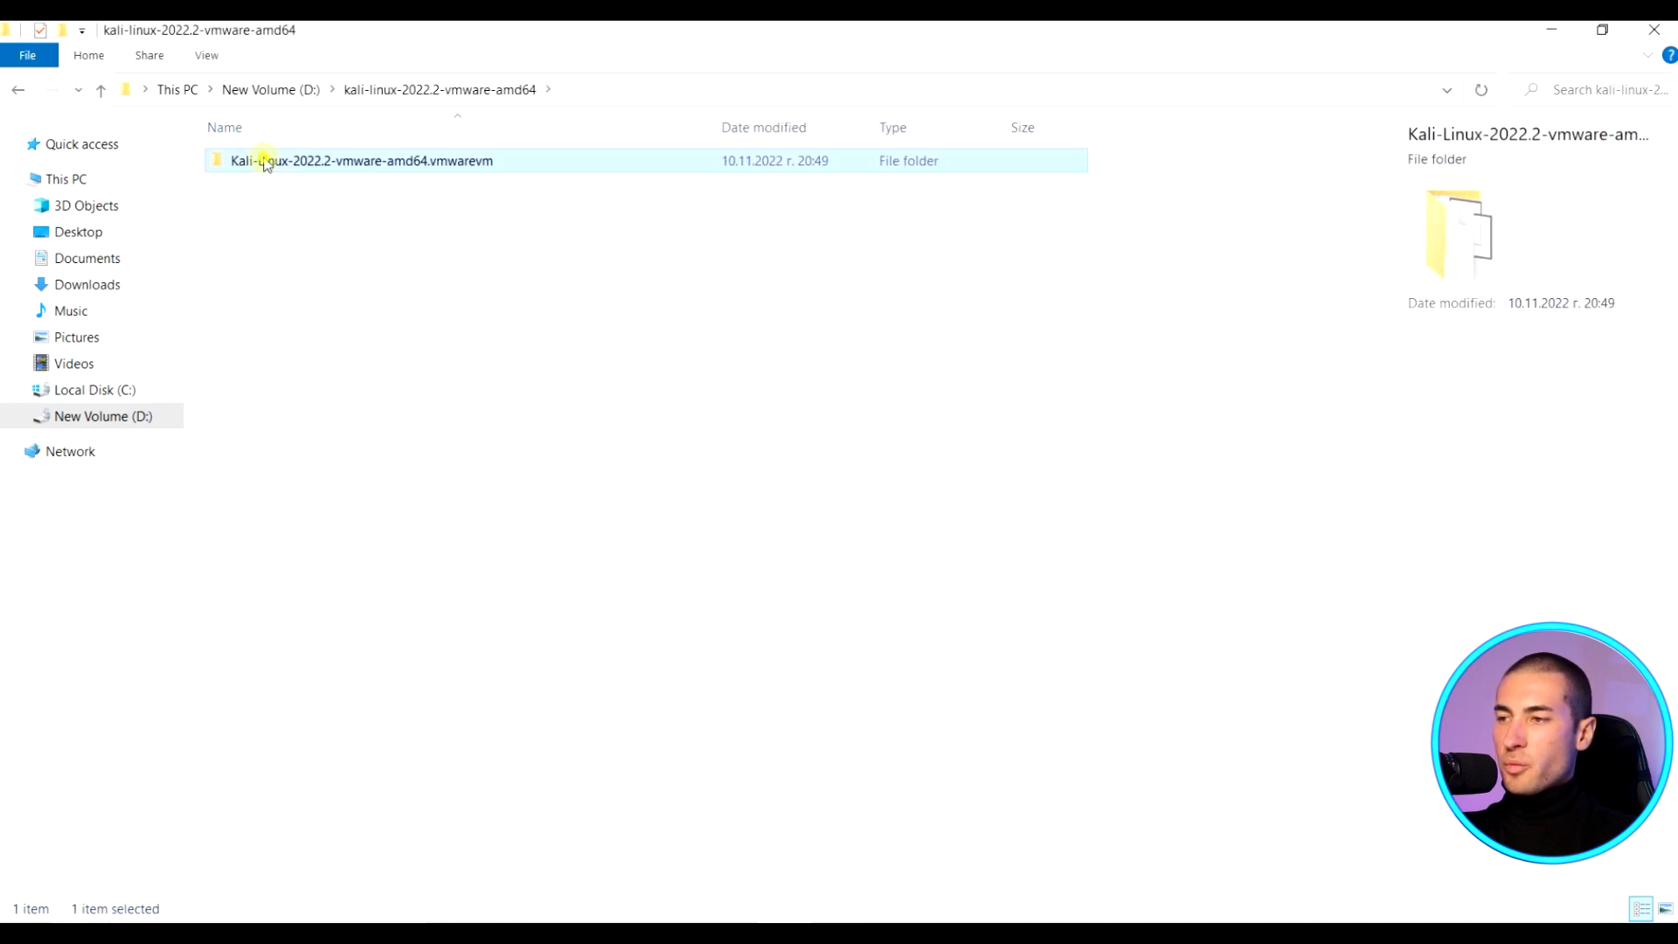
double_click(269, 160)
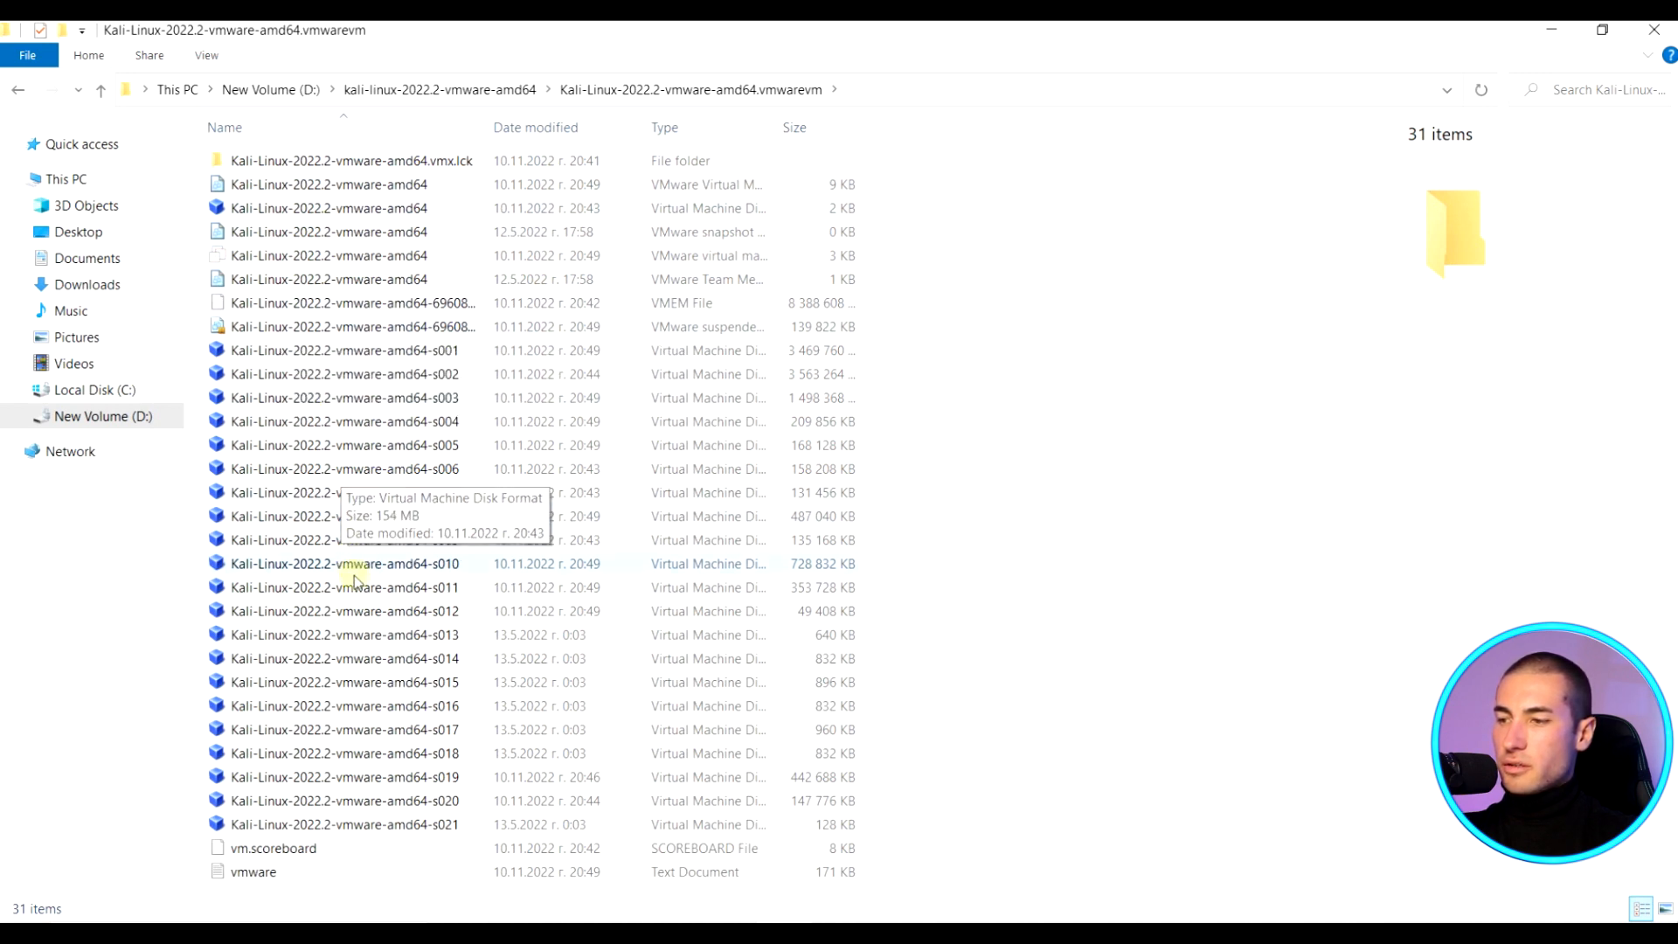
left_click(331, 802)
left_click(332, 826)
left_click(306, 184, "shift")
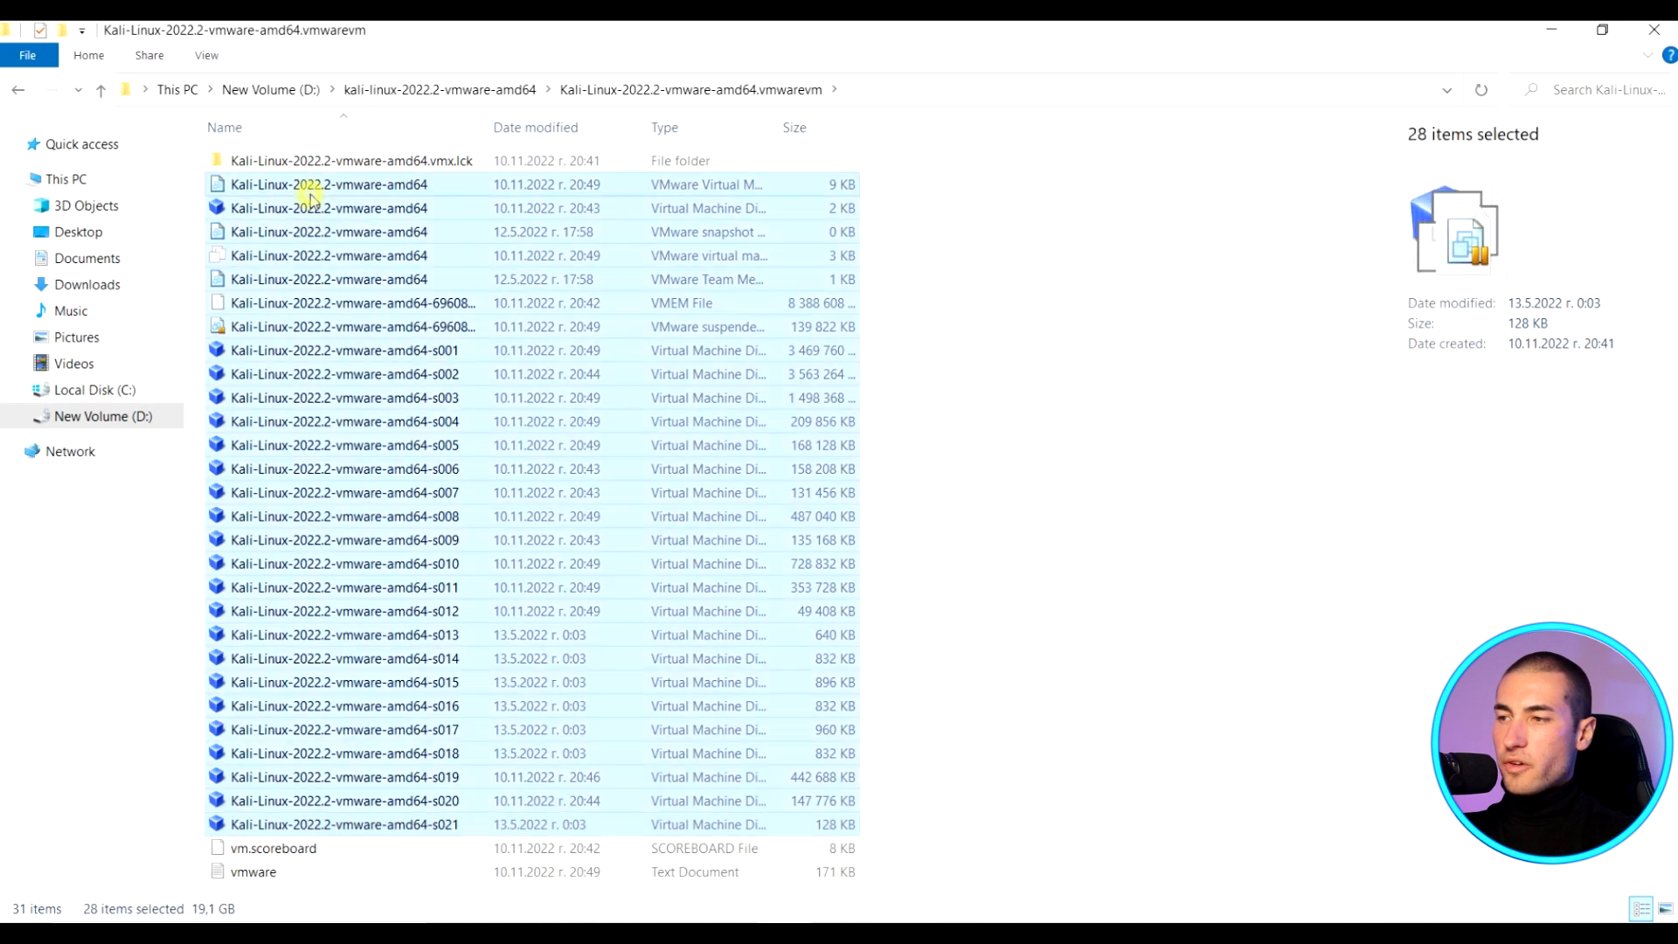
left_click(1041, 313)
Switch to VMware Workstation, close the Win 10 Commando tab and bring up the dialog for opening an existing virtual machine.
left_click(891, 933)
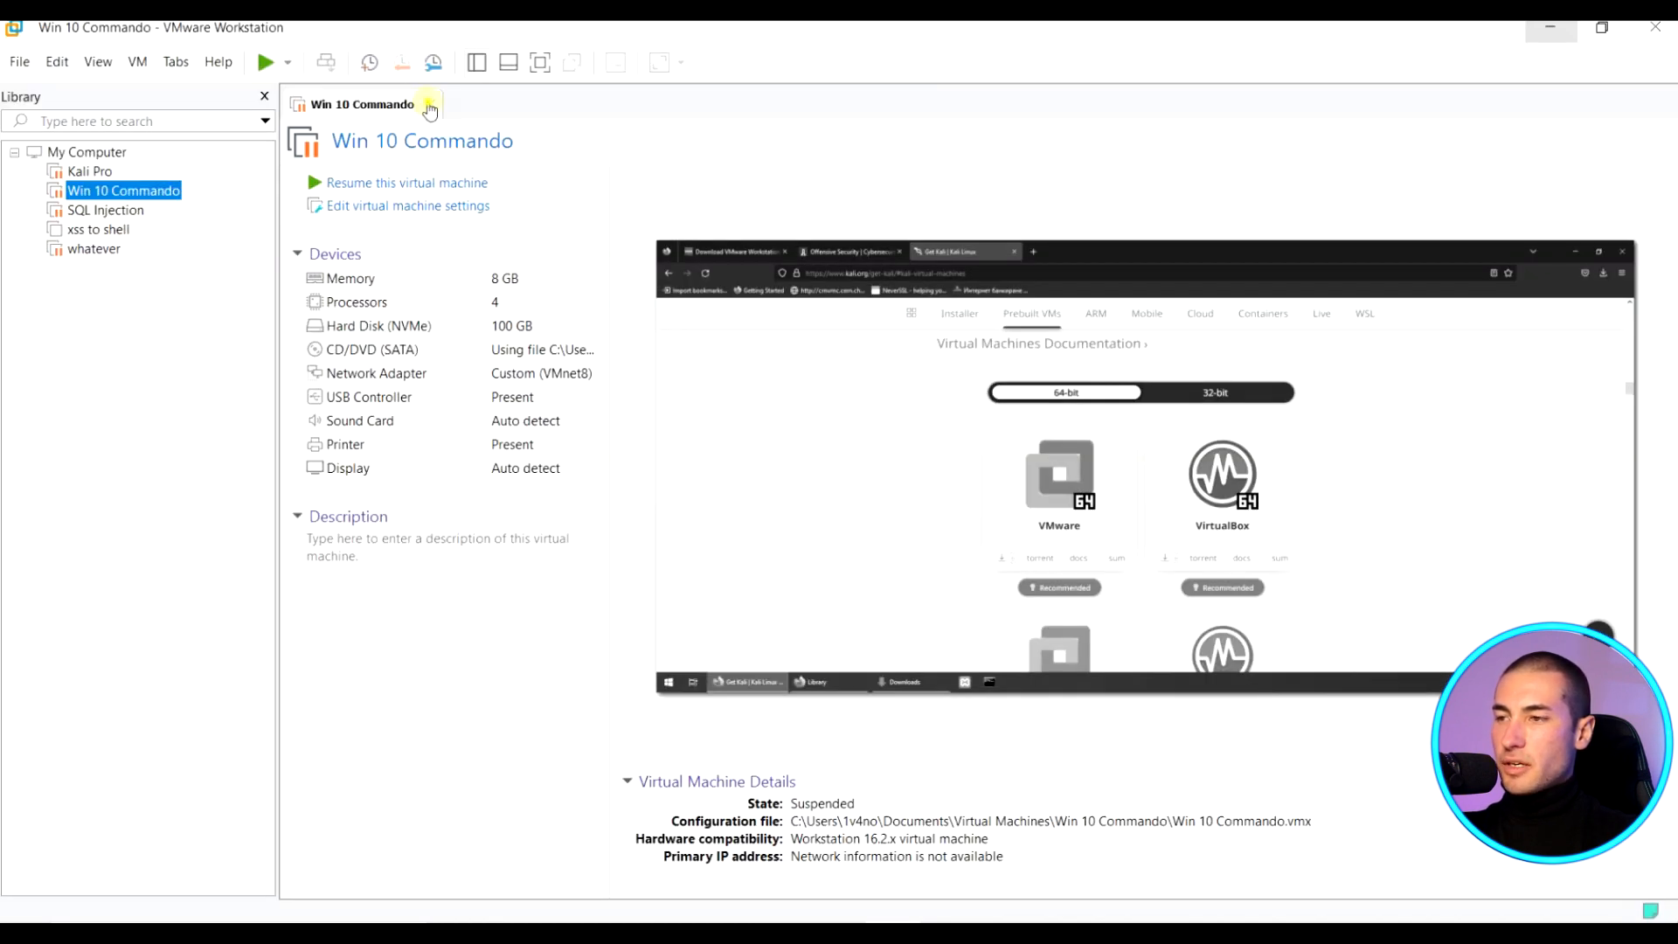
left_click(429, 107)
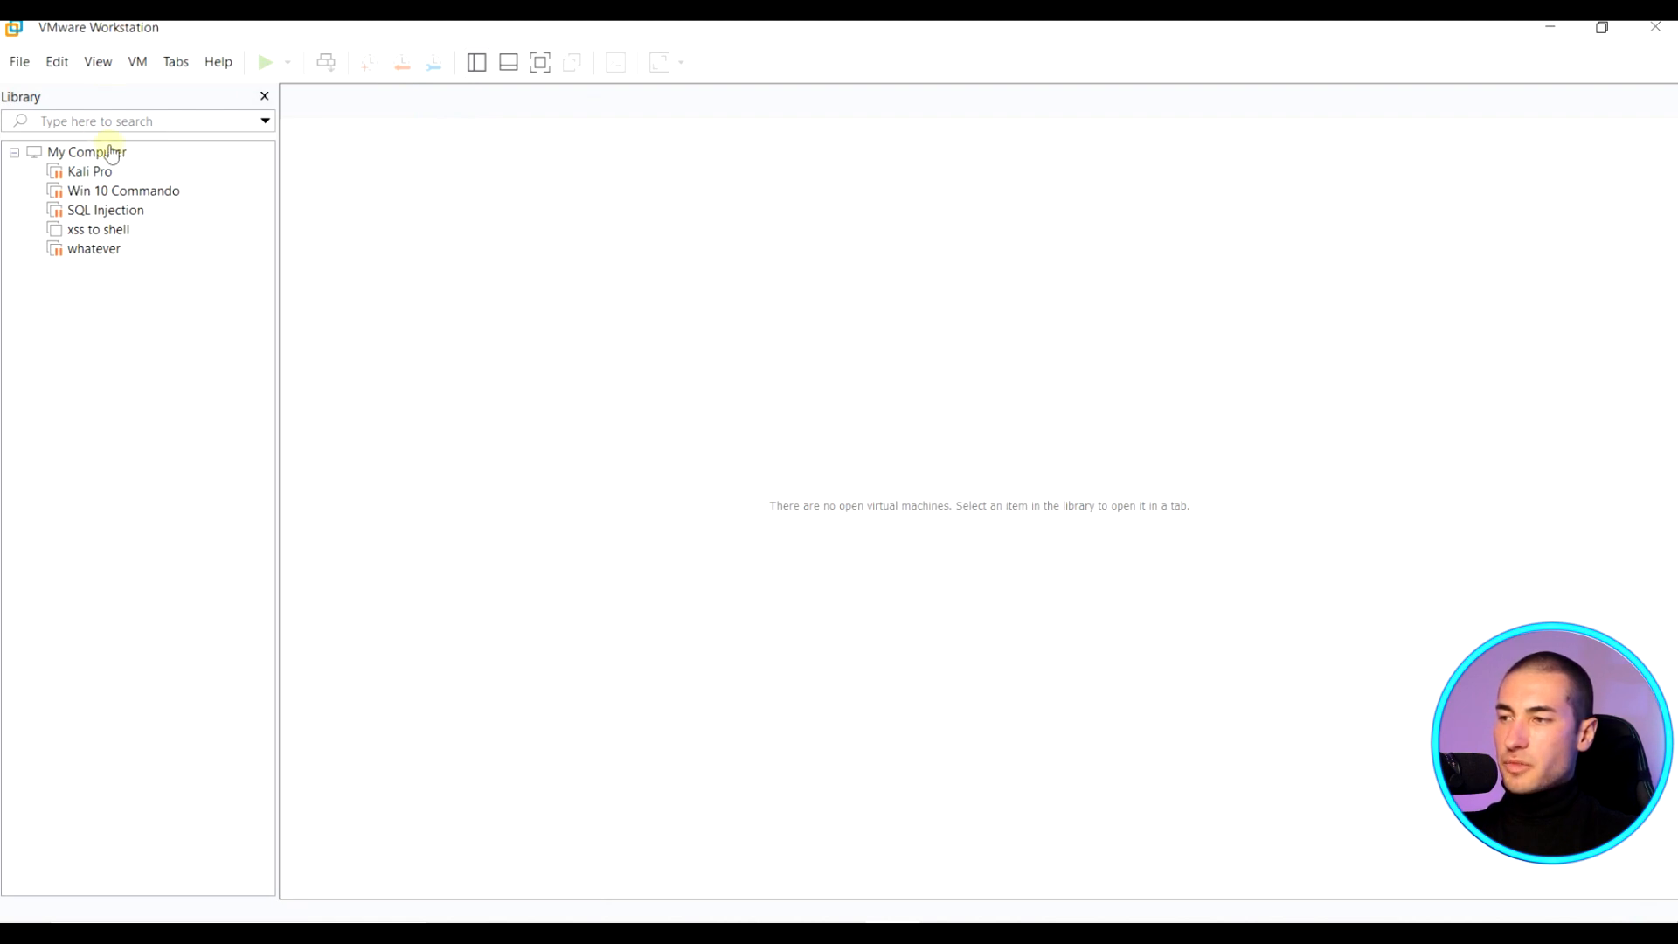
left_click(22, 66)
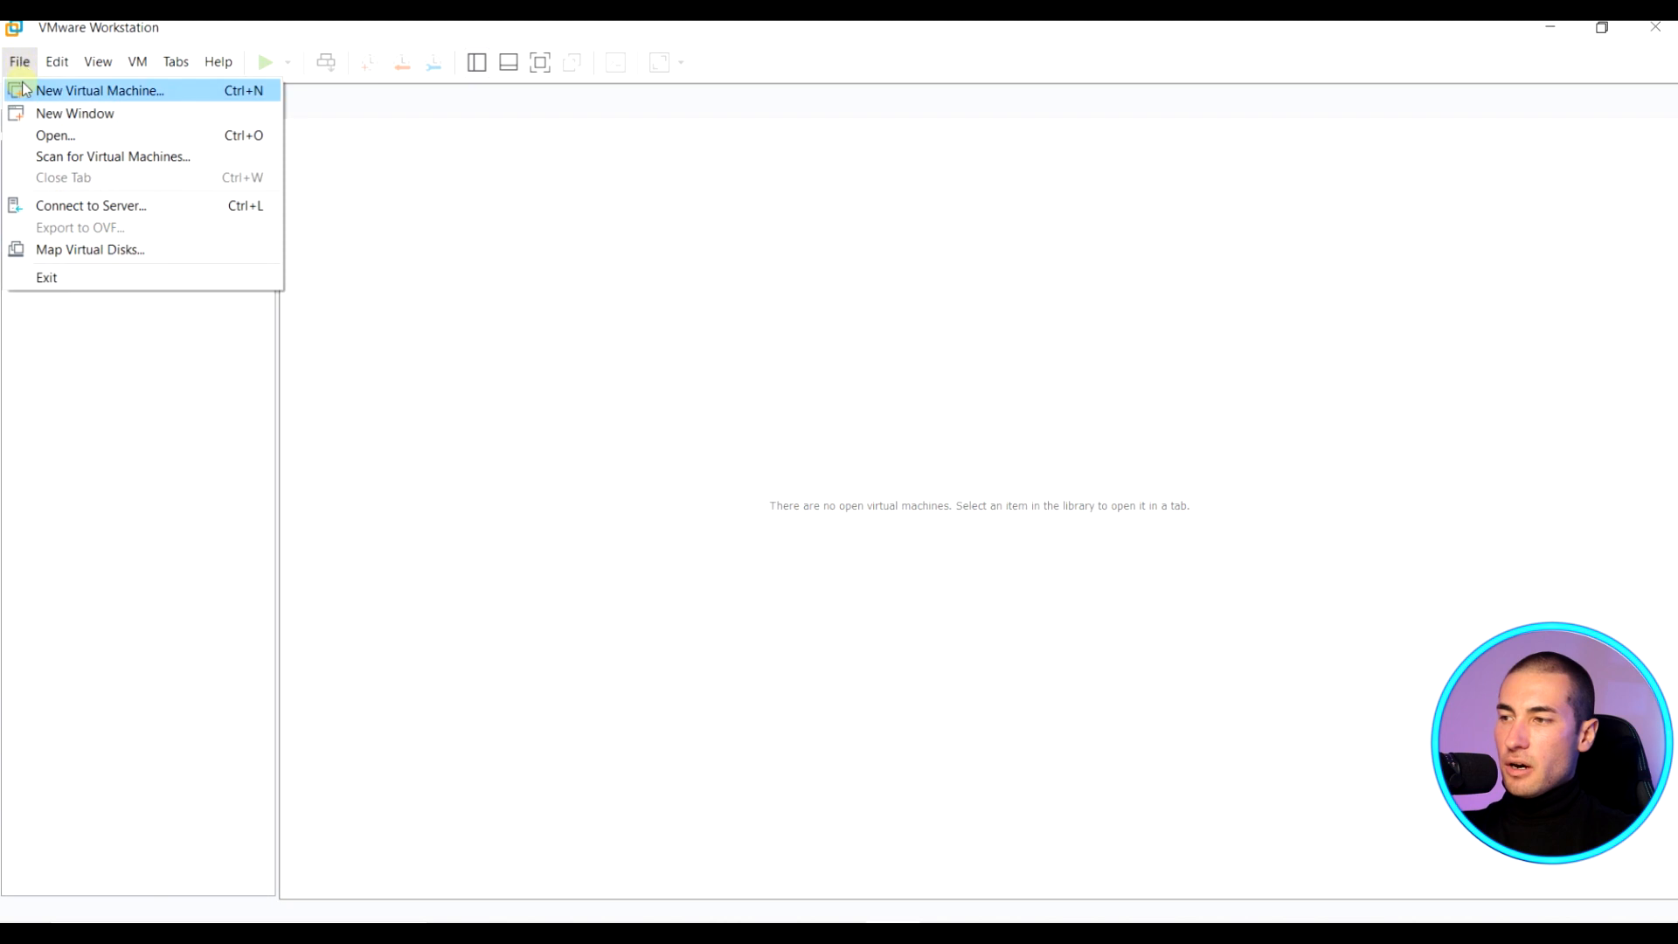
left_click(54, 137)
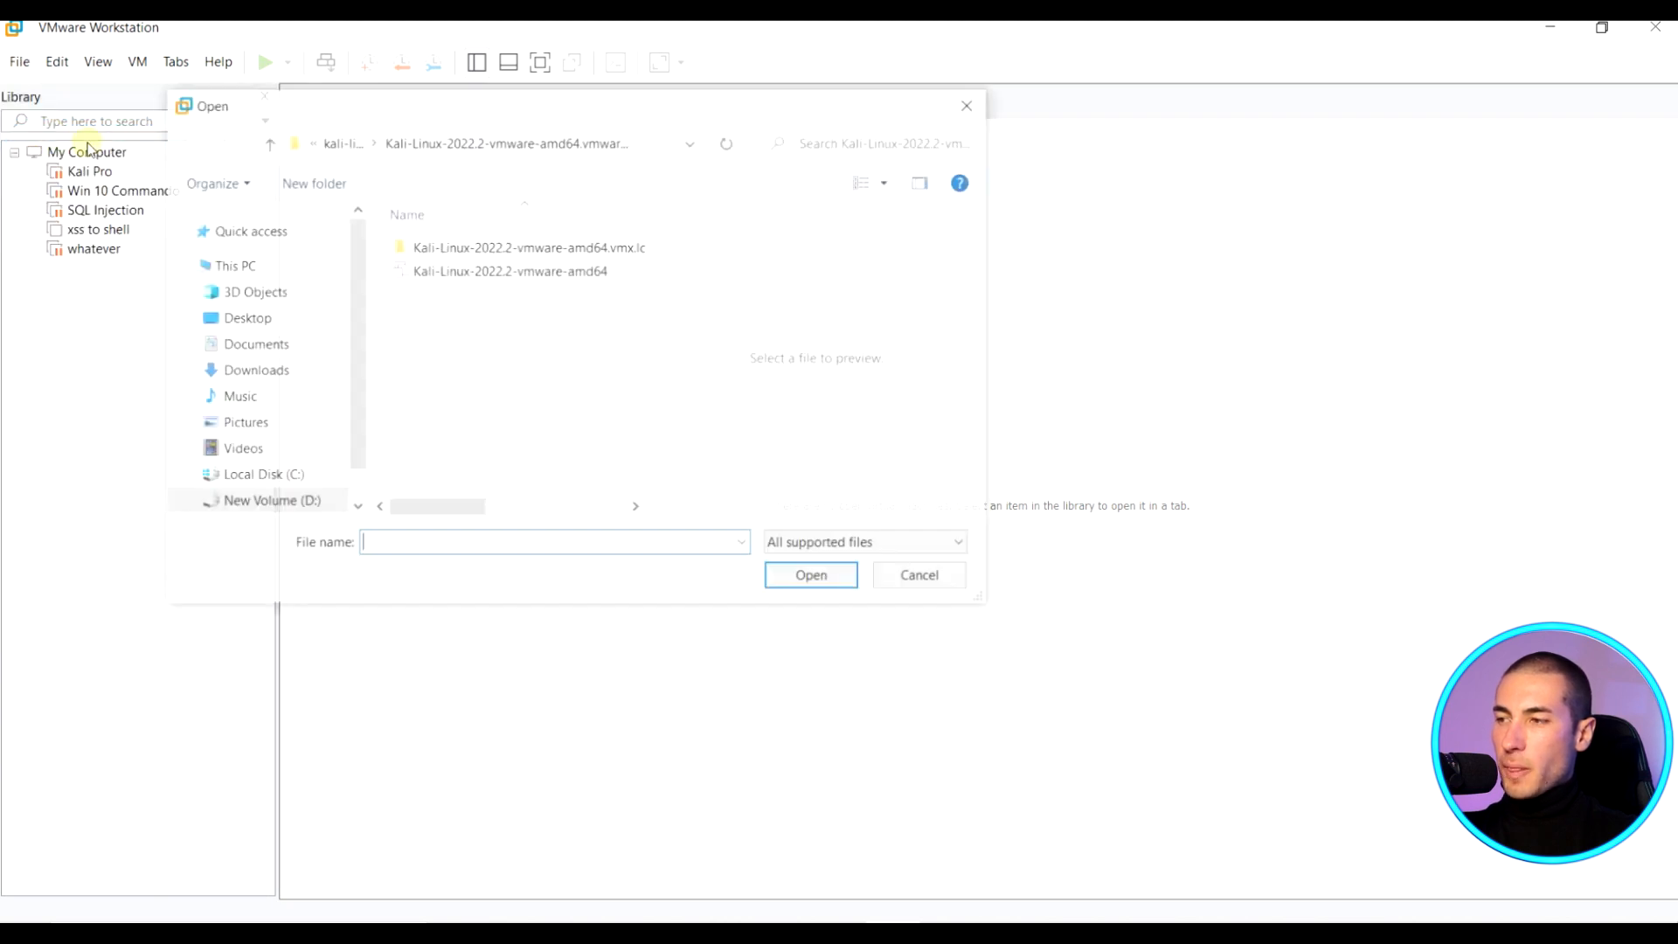
Browse into kali-linux-2022.2-vmware-amd64 and its .vmwarevm subfolder on New Volume (D:), and select the Kali-Linux-2022.2-vmware-amd64 file.
left_click(341, 143)
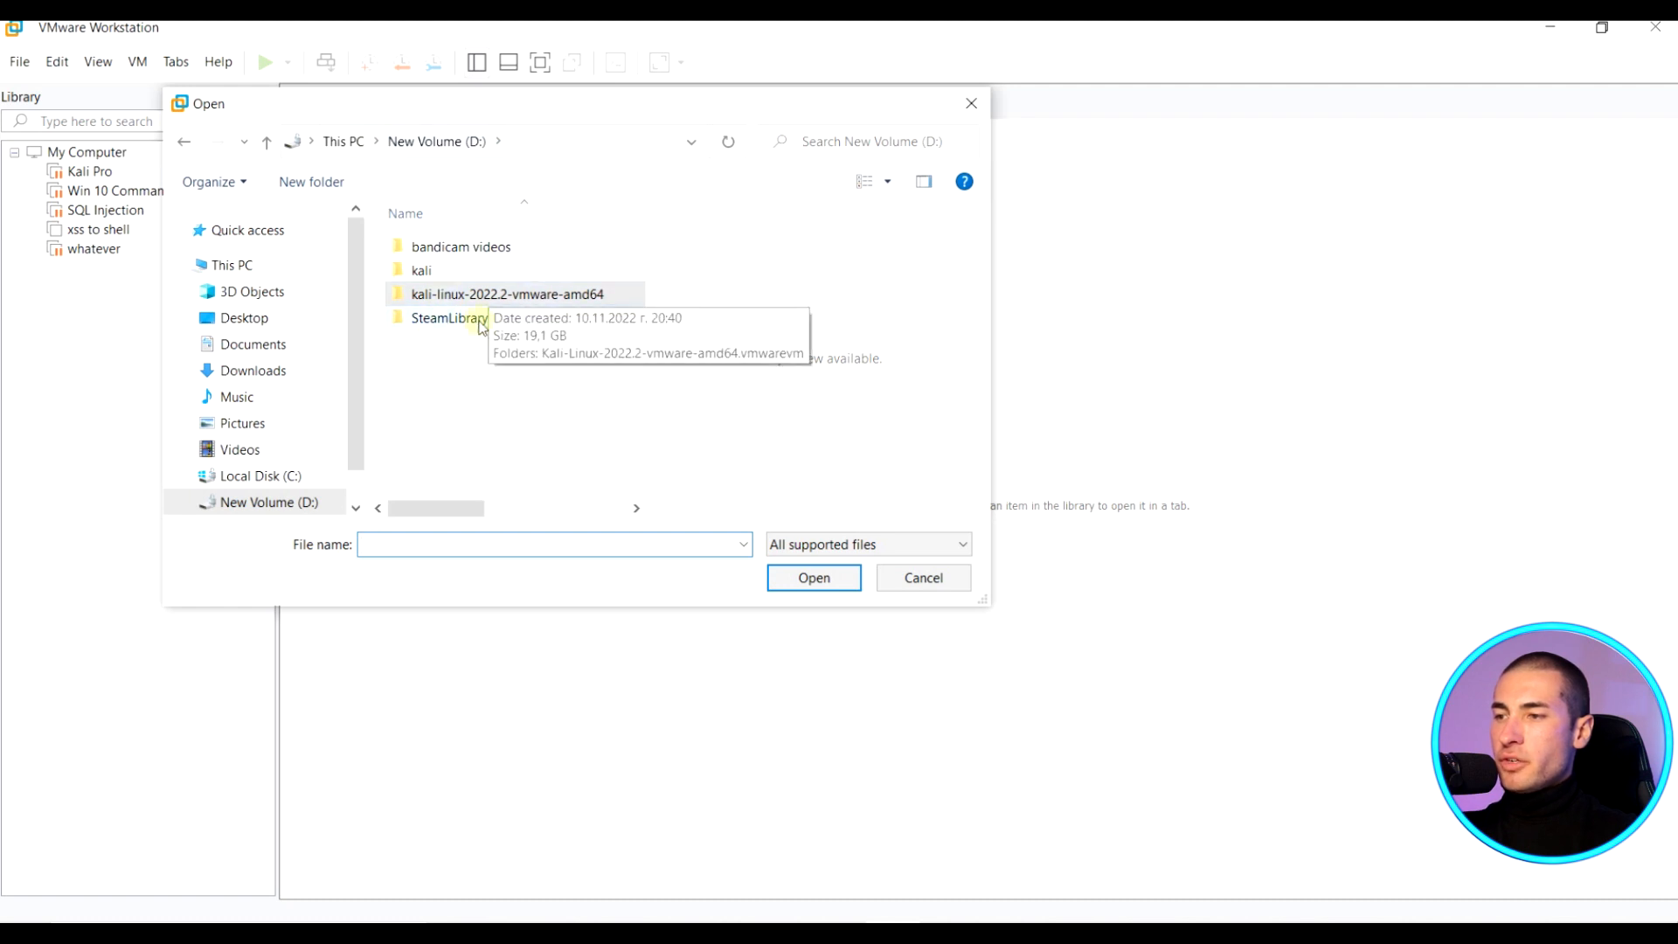
double_click(471, 296)
double_click(444, 247)
left_click(454, 273)
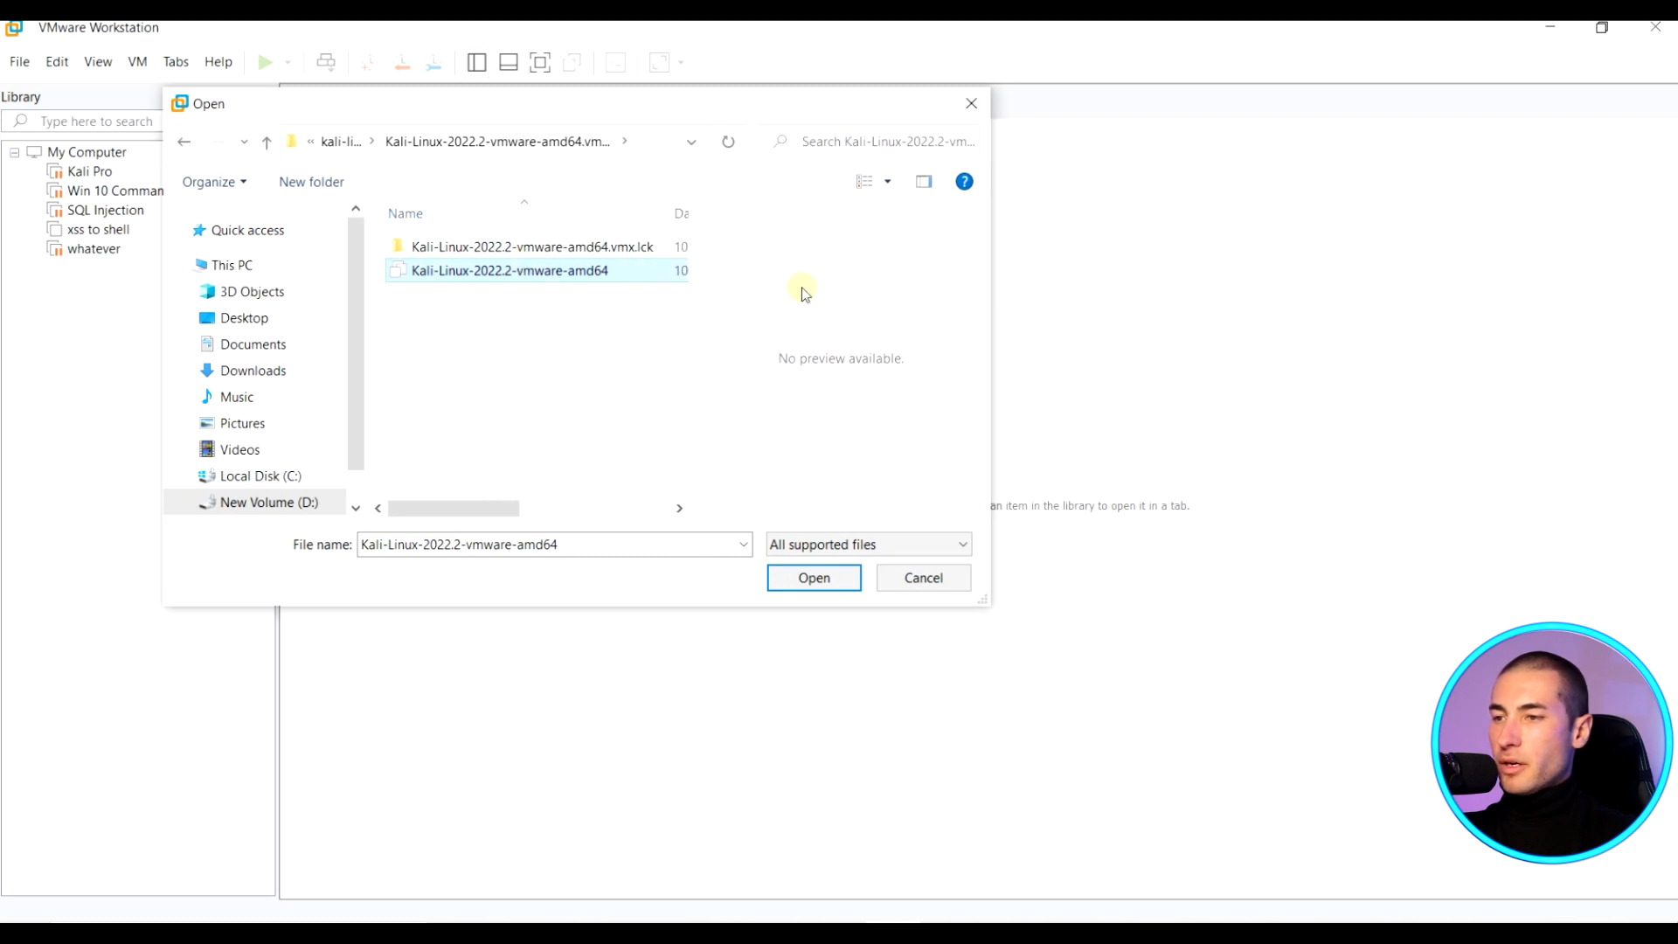
Widen the file list and its Type column to read the selected Kali file's type.
left_click_drag(691, 289, 968, 293)
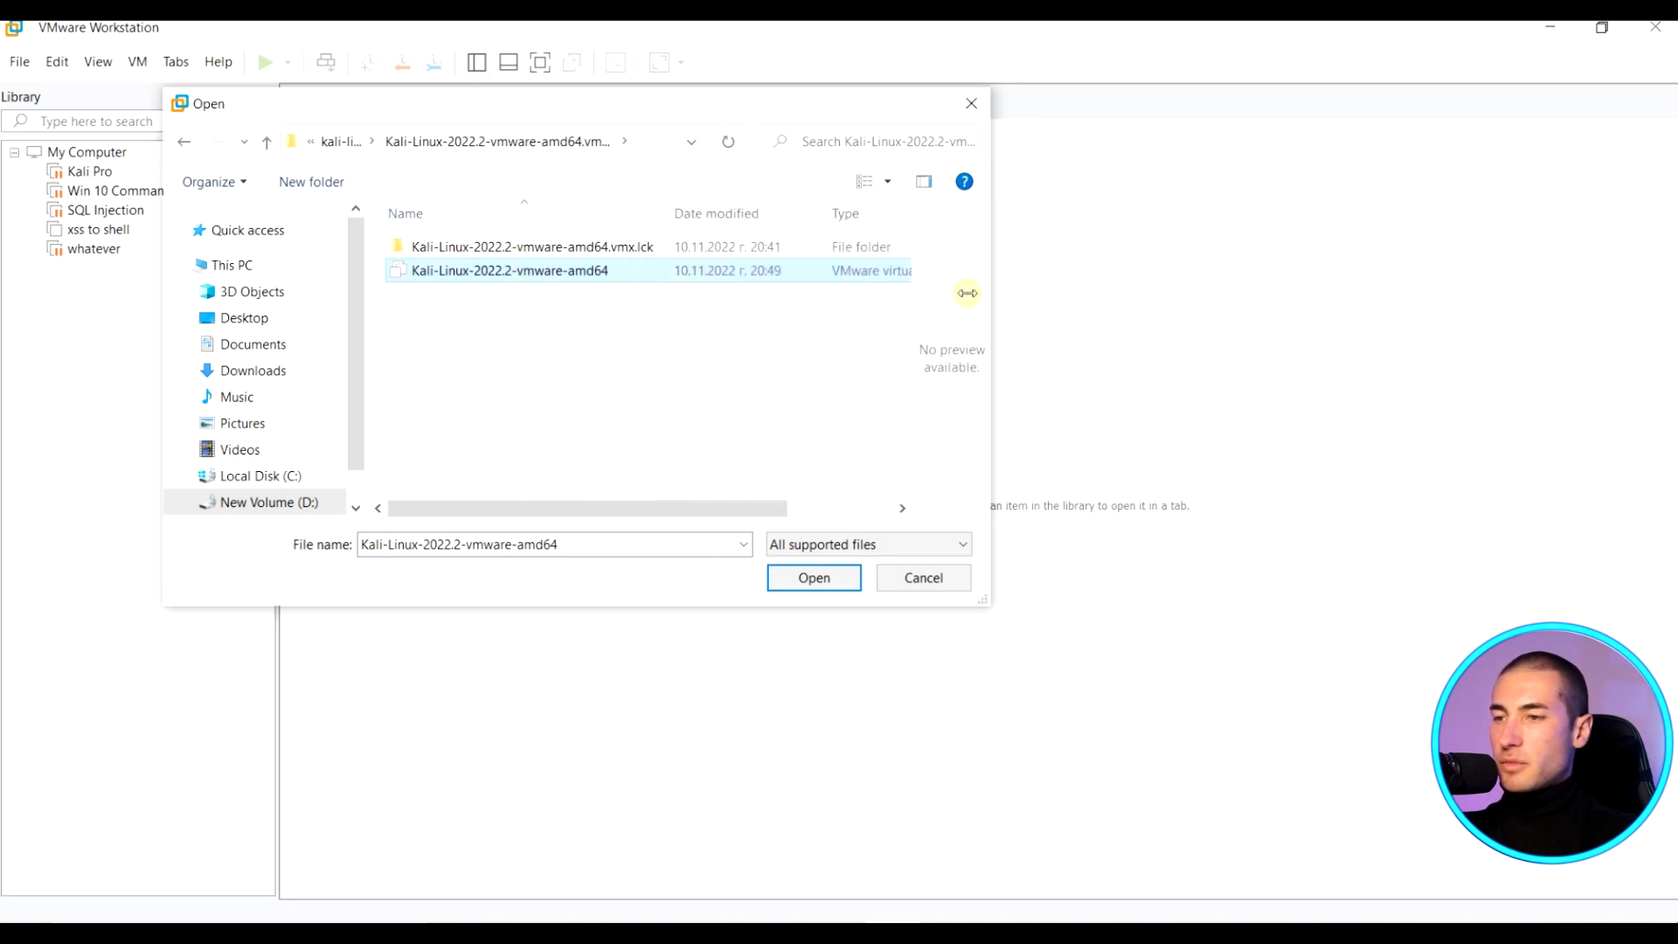
left_click_drag(655, 507, 741, 507)
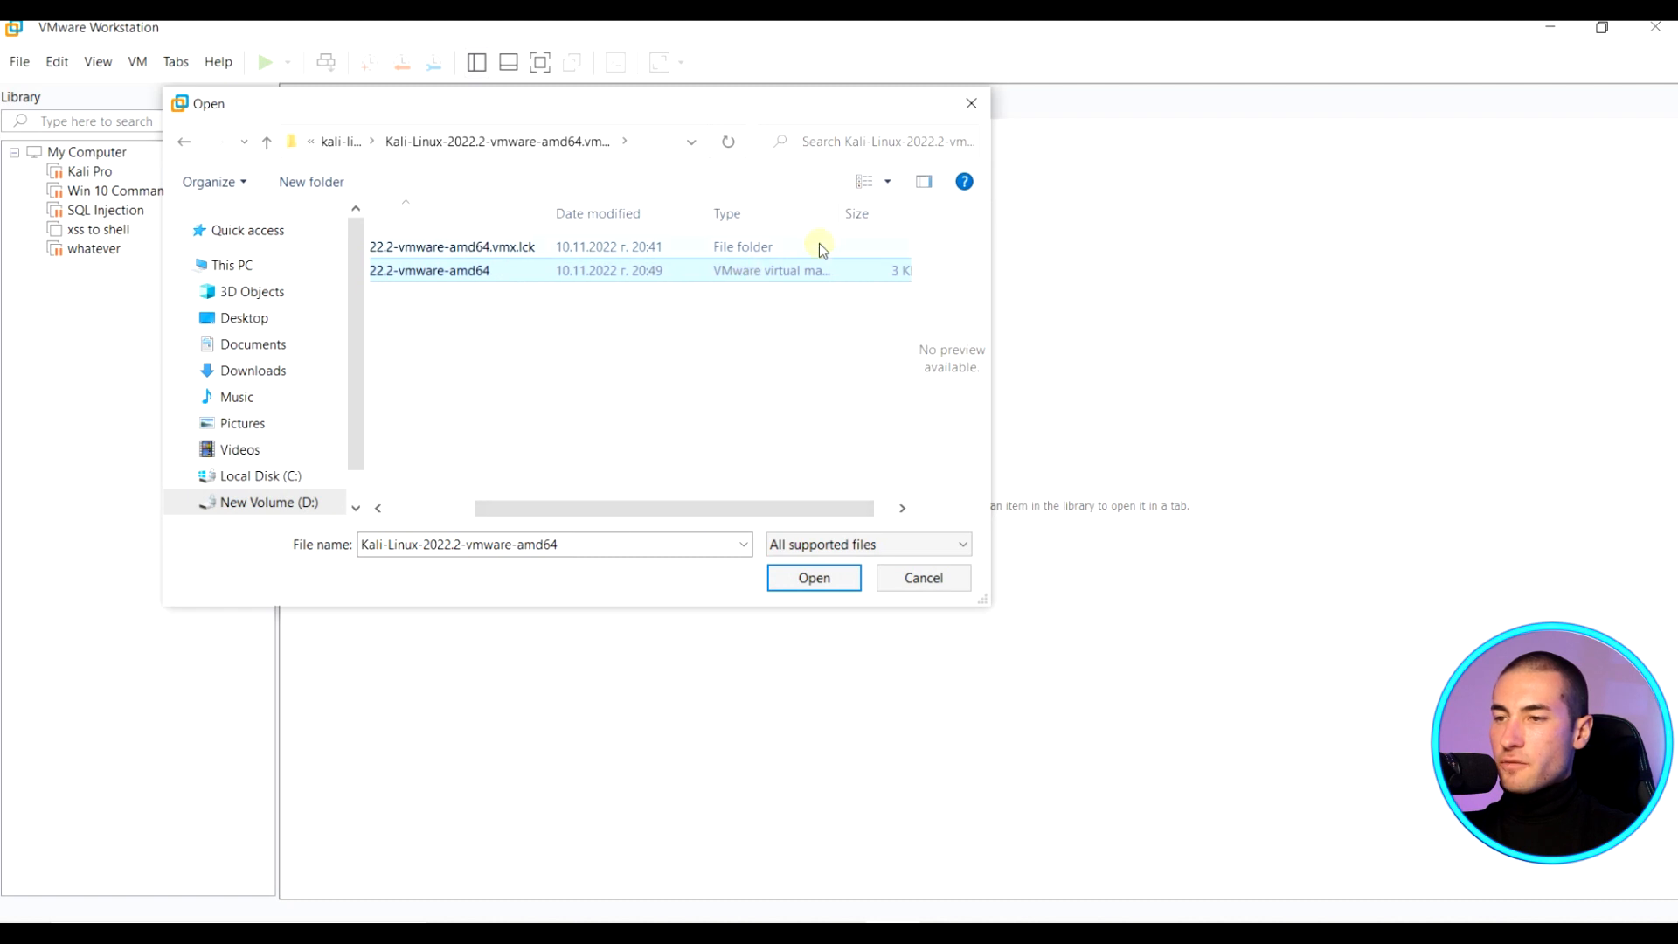
left_click_drag(837, 210, 899, 210)
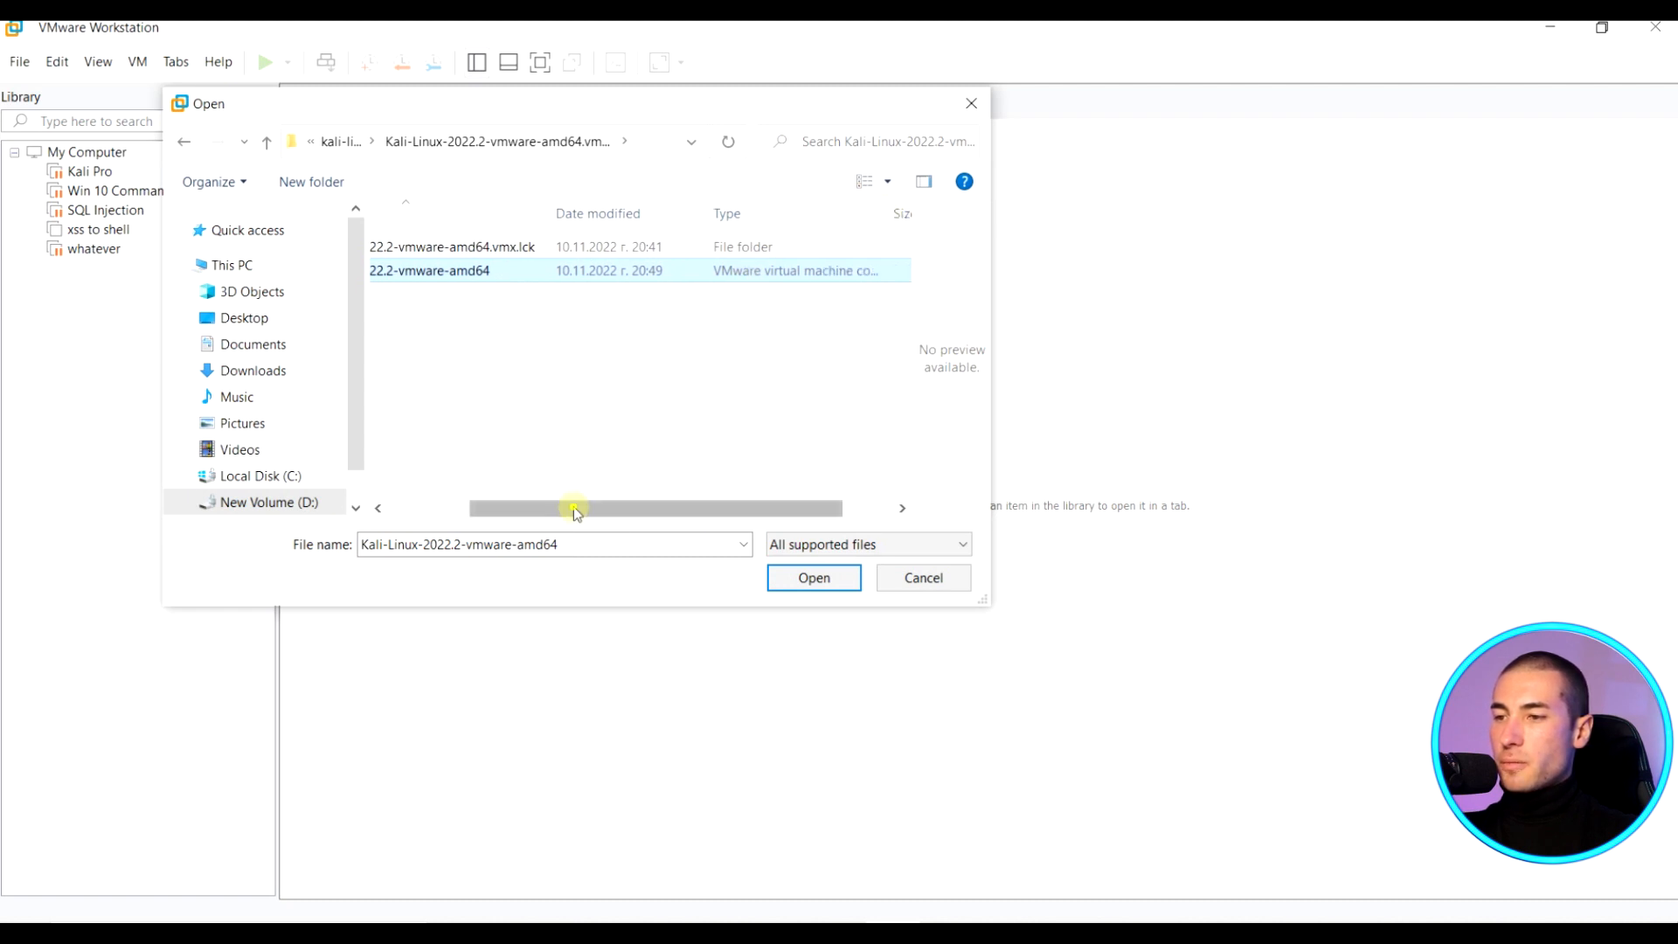
Open the selected Kali-Linux-2022.2-vmware-amd64 virtual machine and rename it from the library as Kali linux.
left_click_drag(573, 506, 490, 507)
left_click(809, 577)
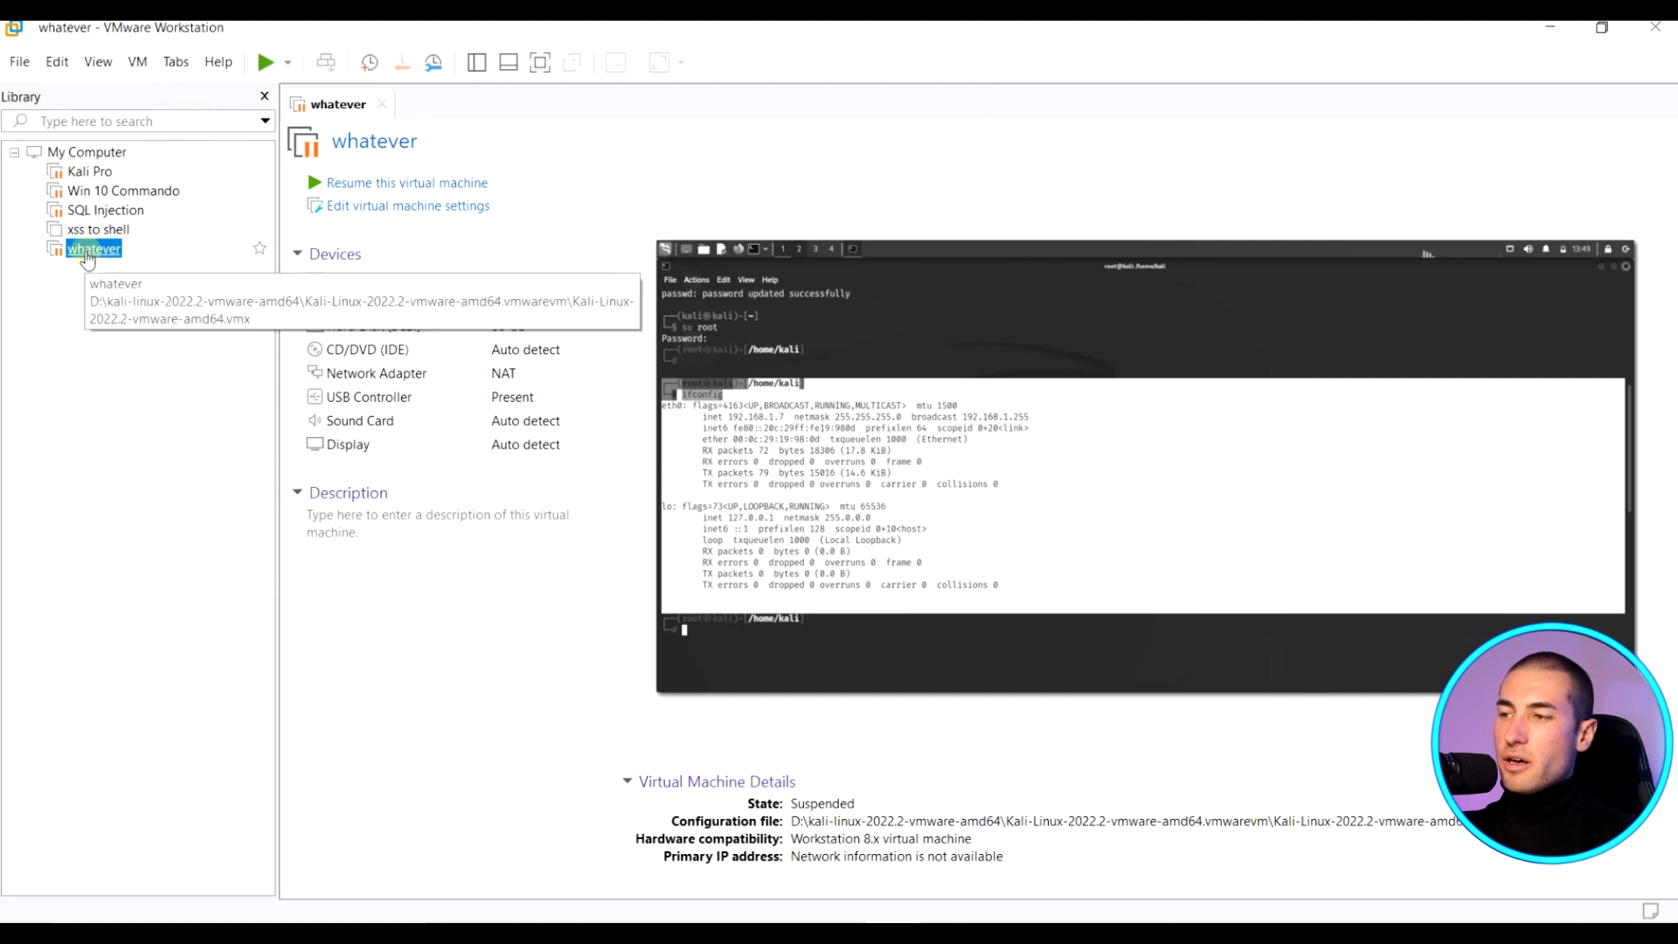
right_click(86, 255)
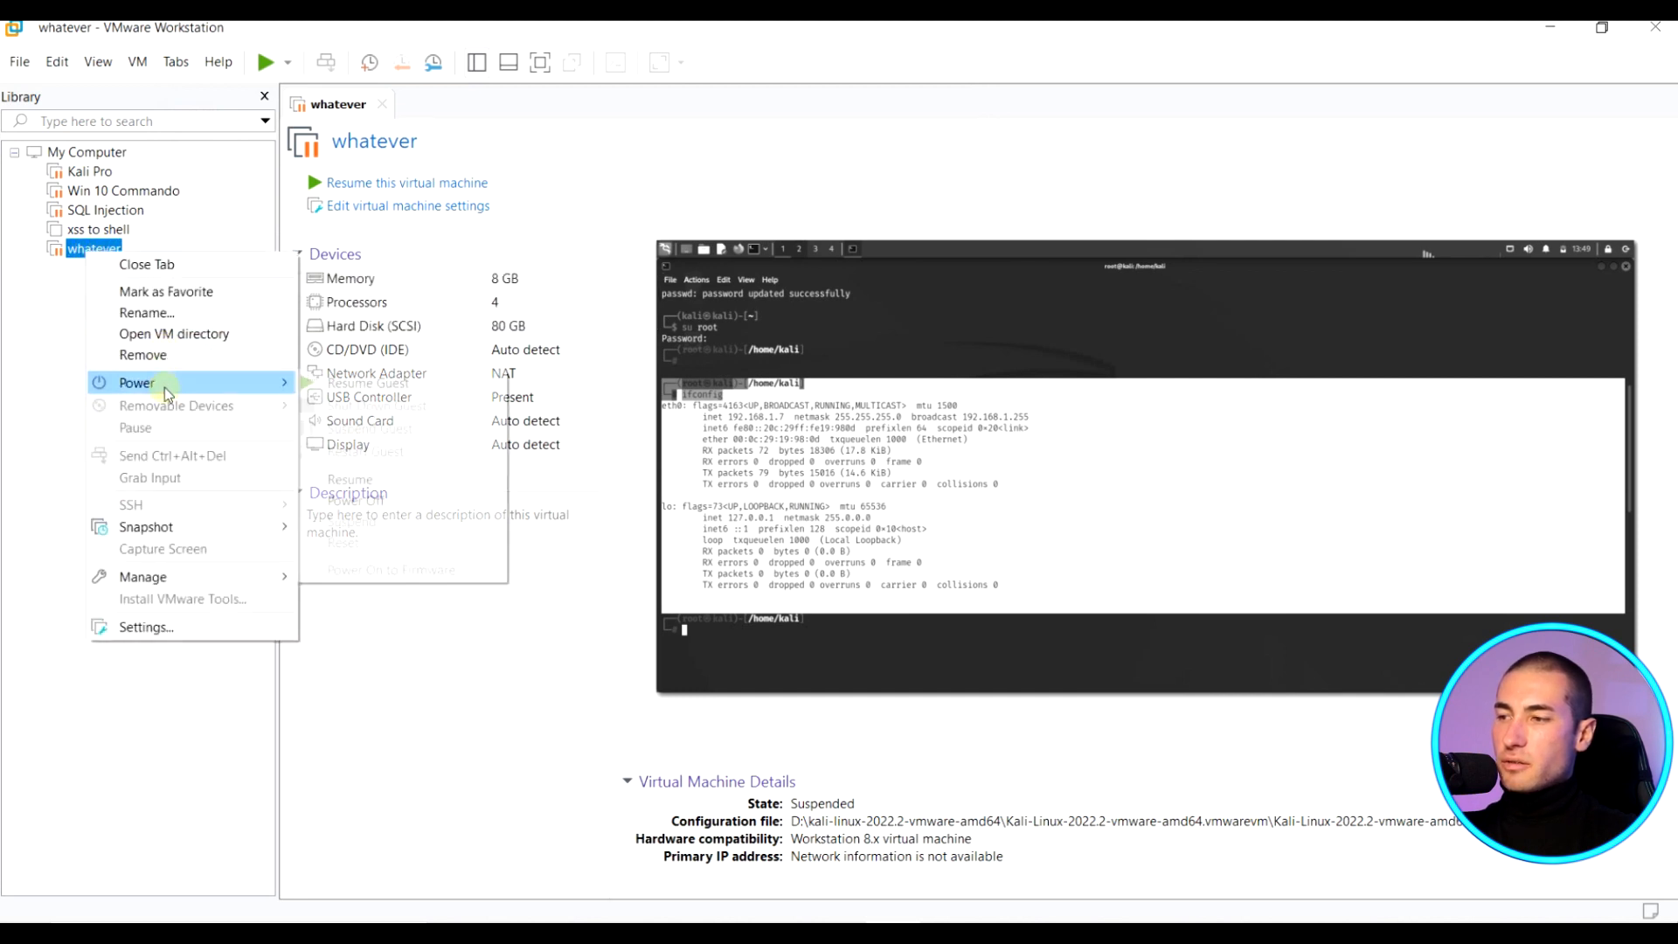
left_click(157, 314)
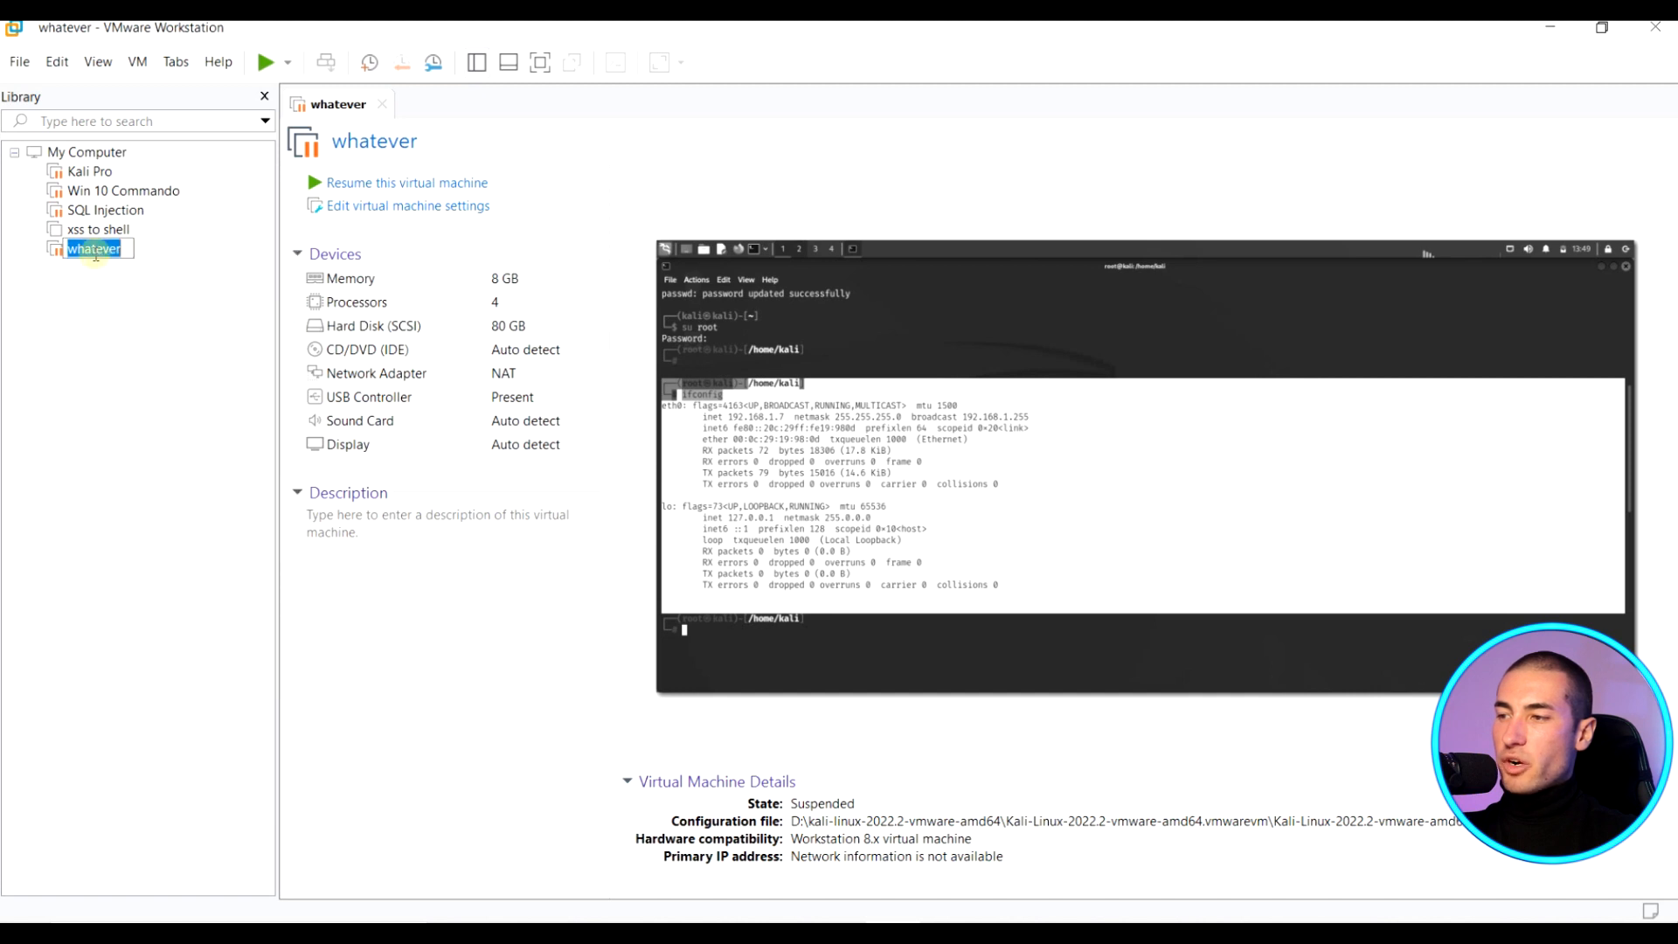
type("Kali linux")
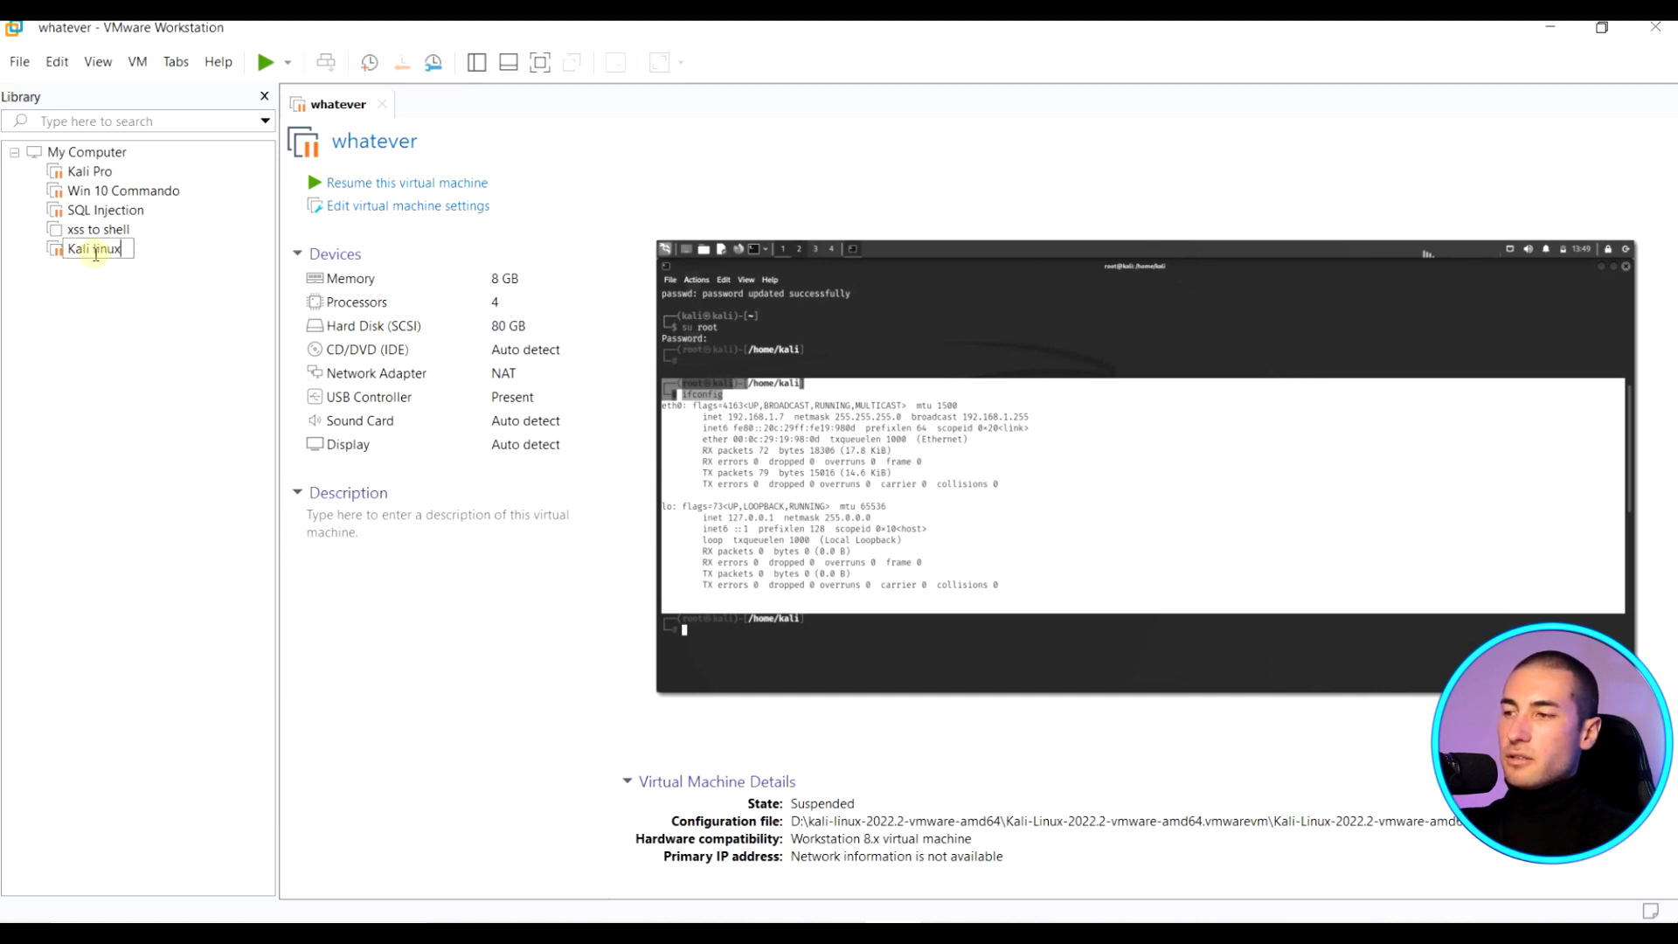
key("Return")
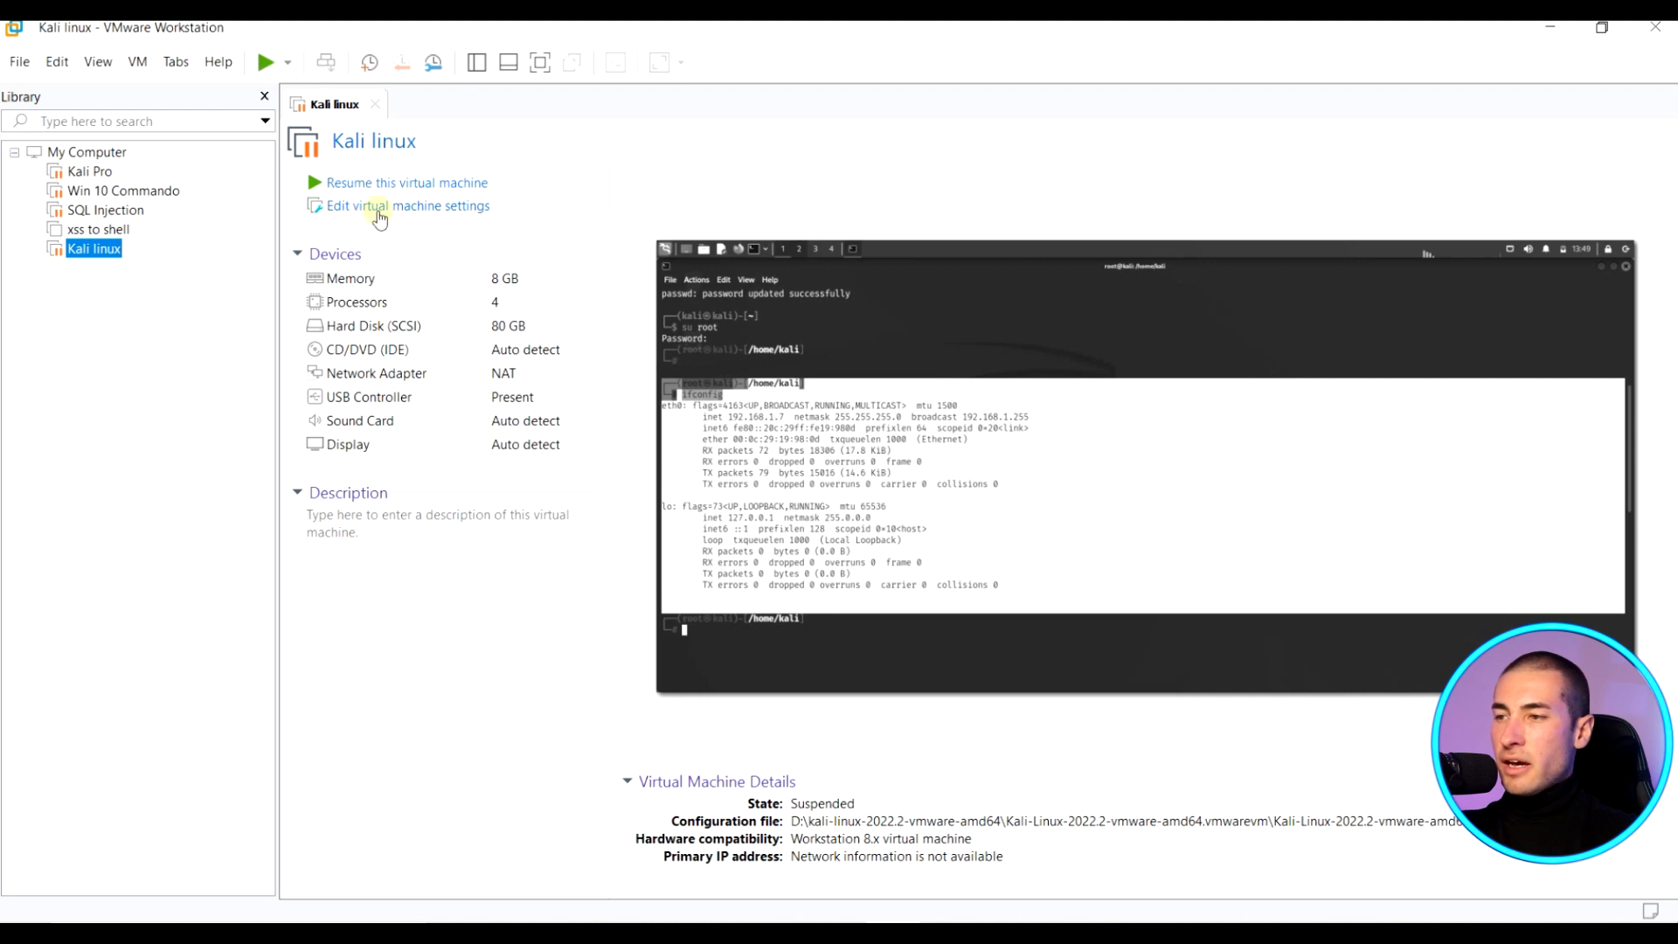
Review the memory, processor and hard disk settings of the Kali linux virtual machine, and close its settings without changing anything.
left_click(365, 210)
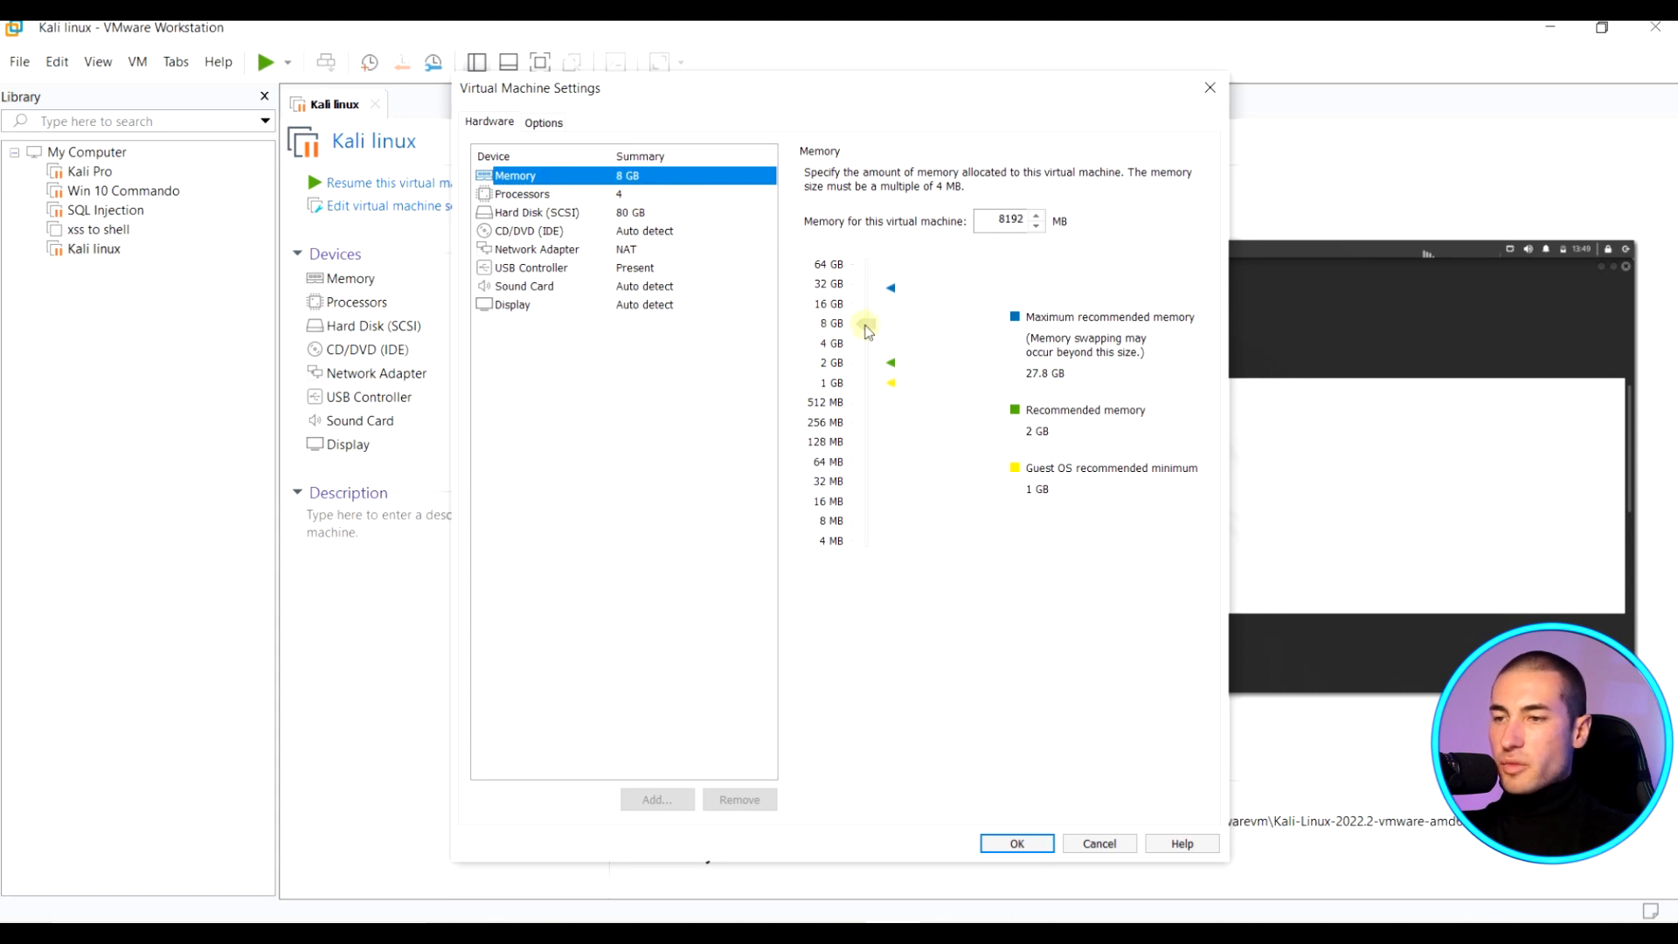
left_click(535, 196)
left_click(559, 214)
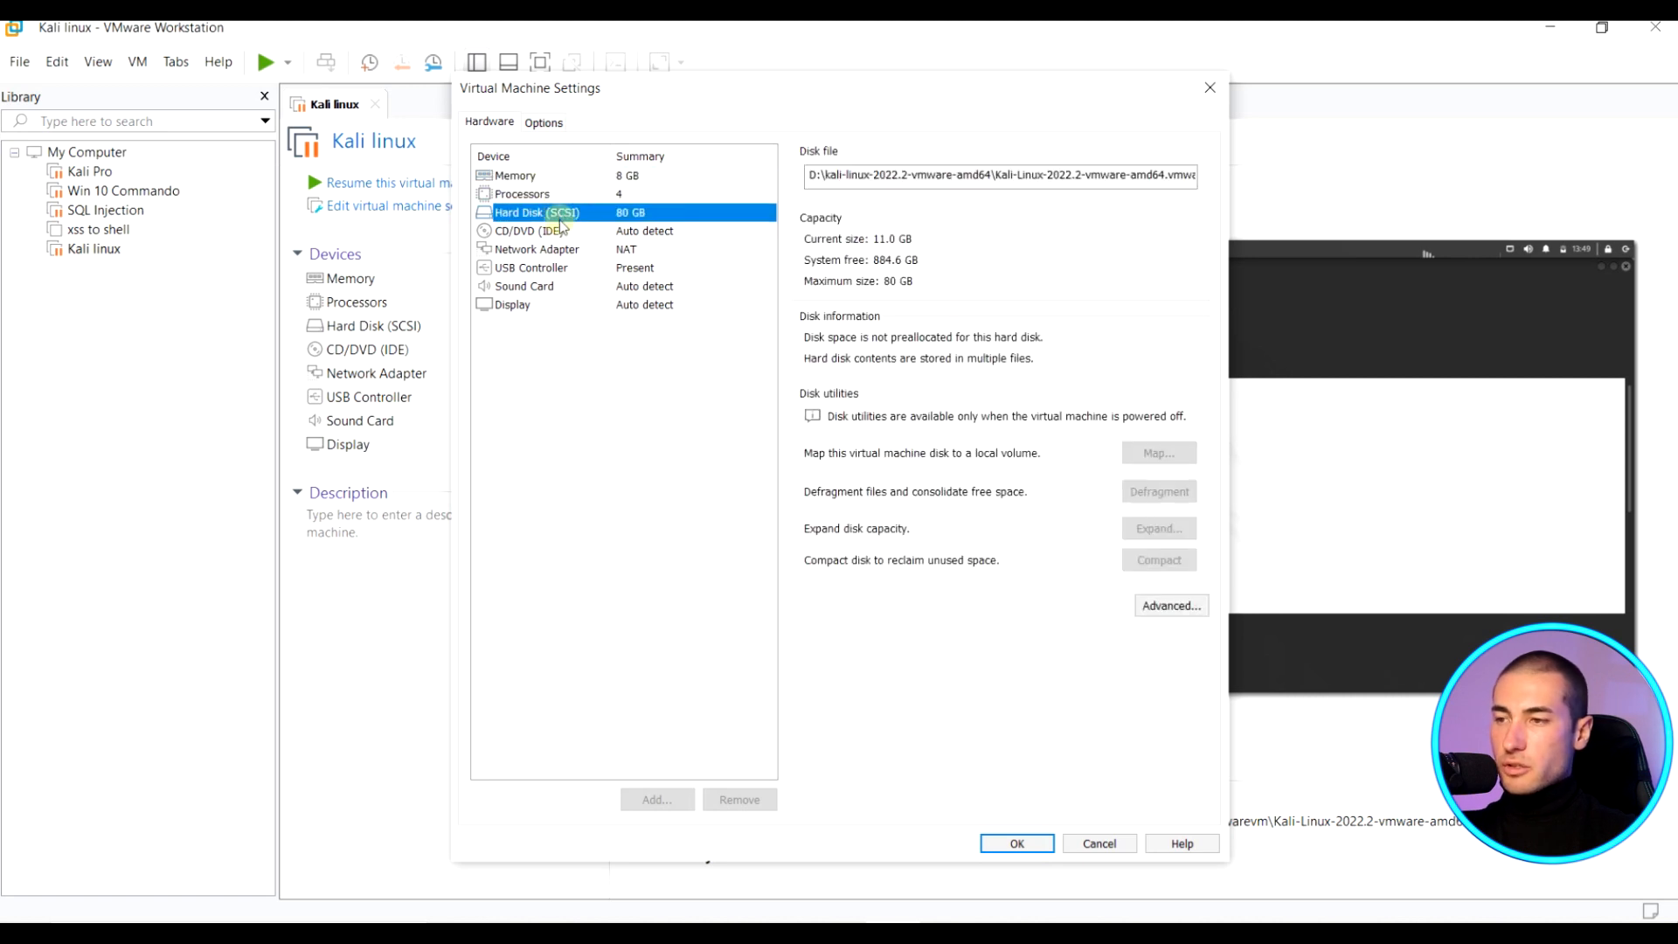
left_click(1016, 843)
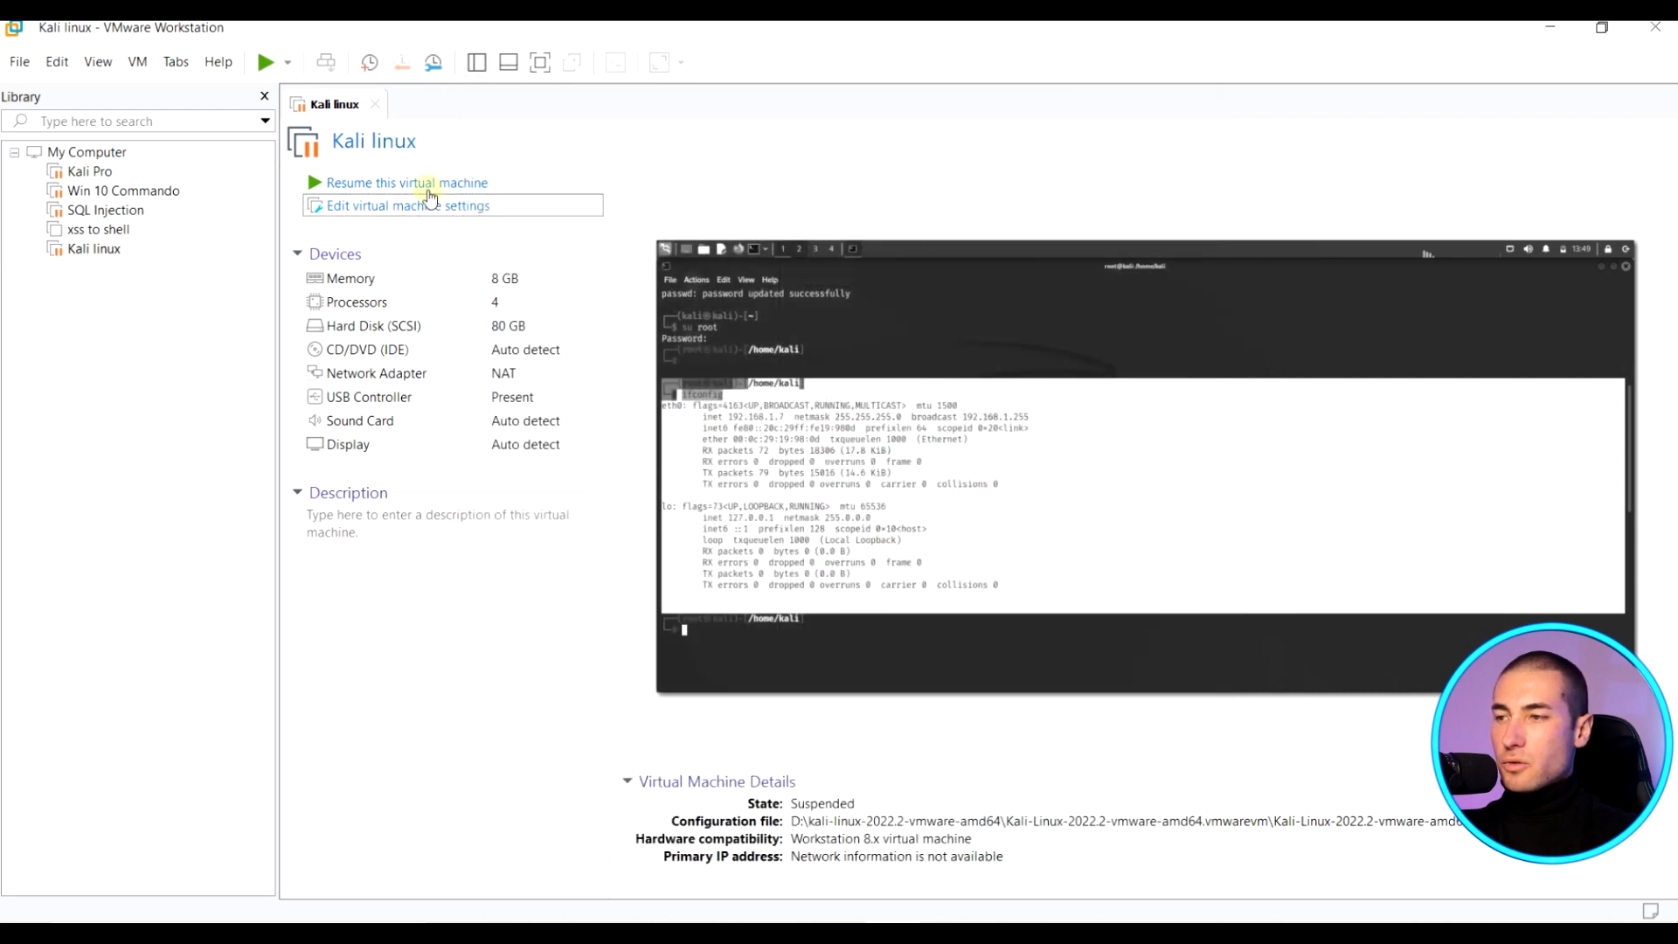
Resume the Kali linux virtual machine and clear its desktop by closing the root terminal and dismissing the network notification for good.
left_click(419, 183)
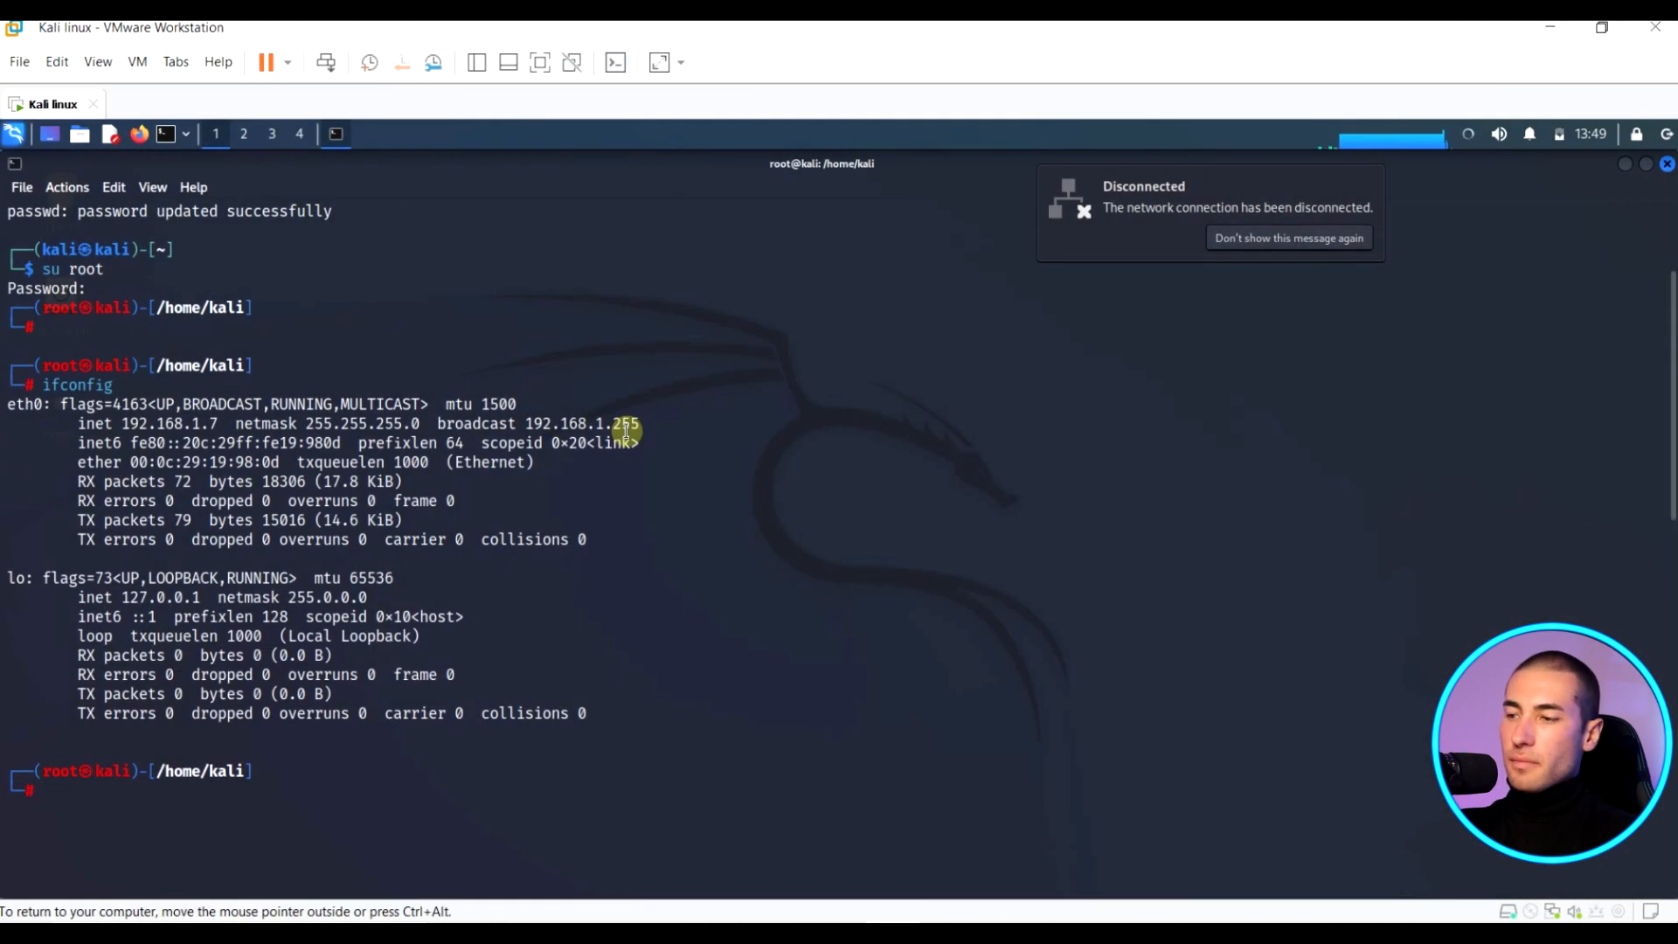
left_click(1667, 163)
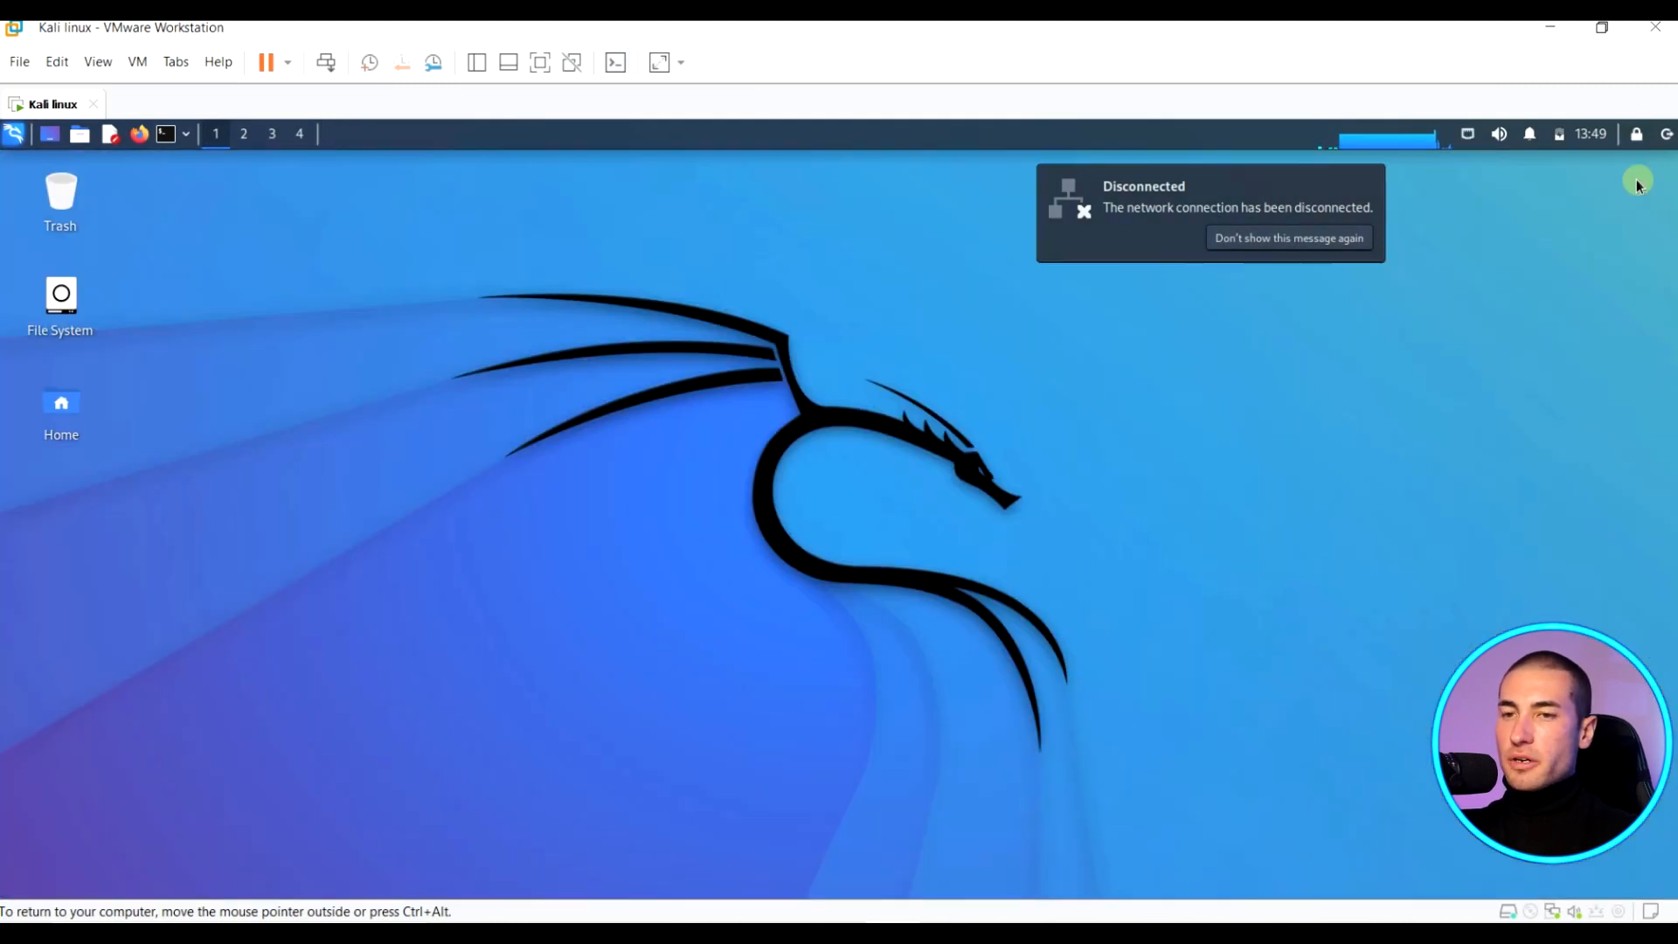
left_click_drag(344, 202, 1364, 803)
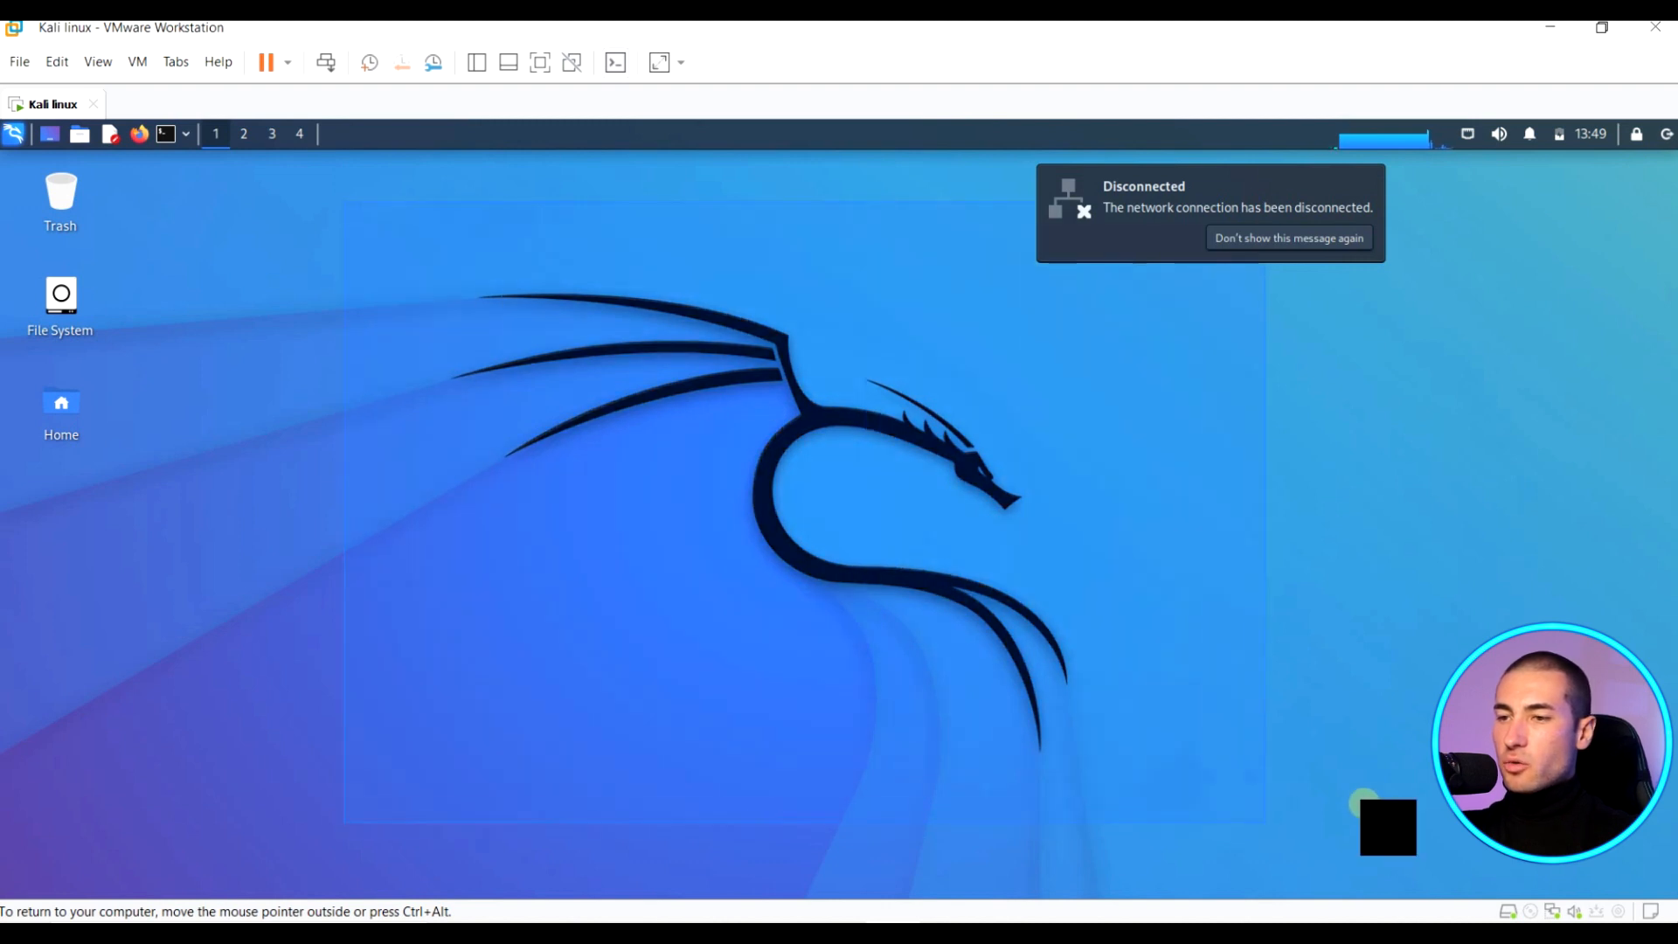
left_click(1341, 237)
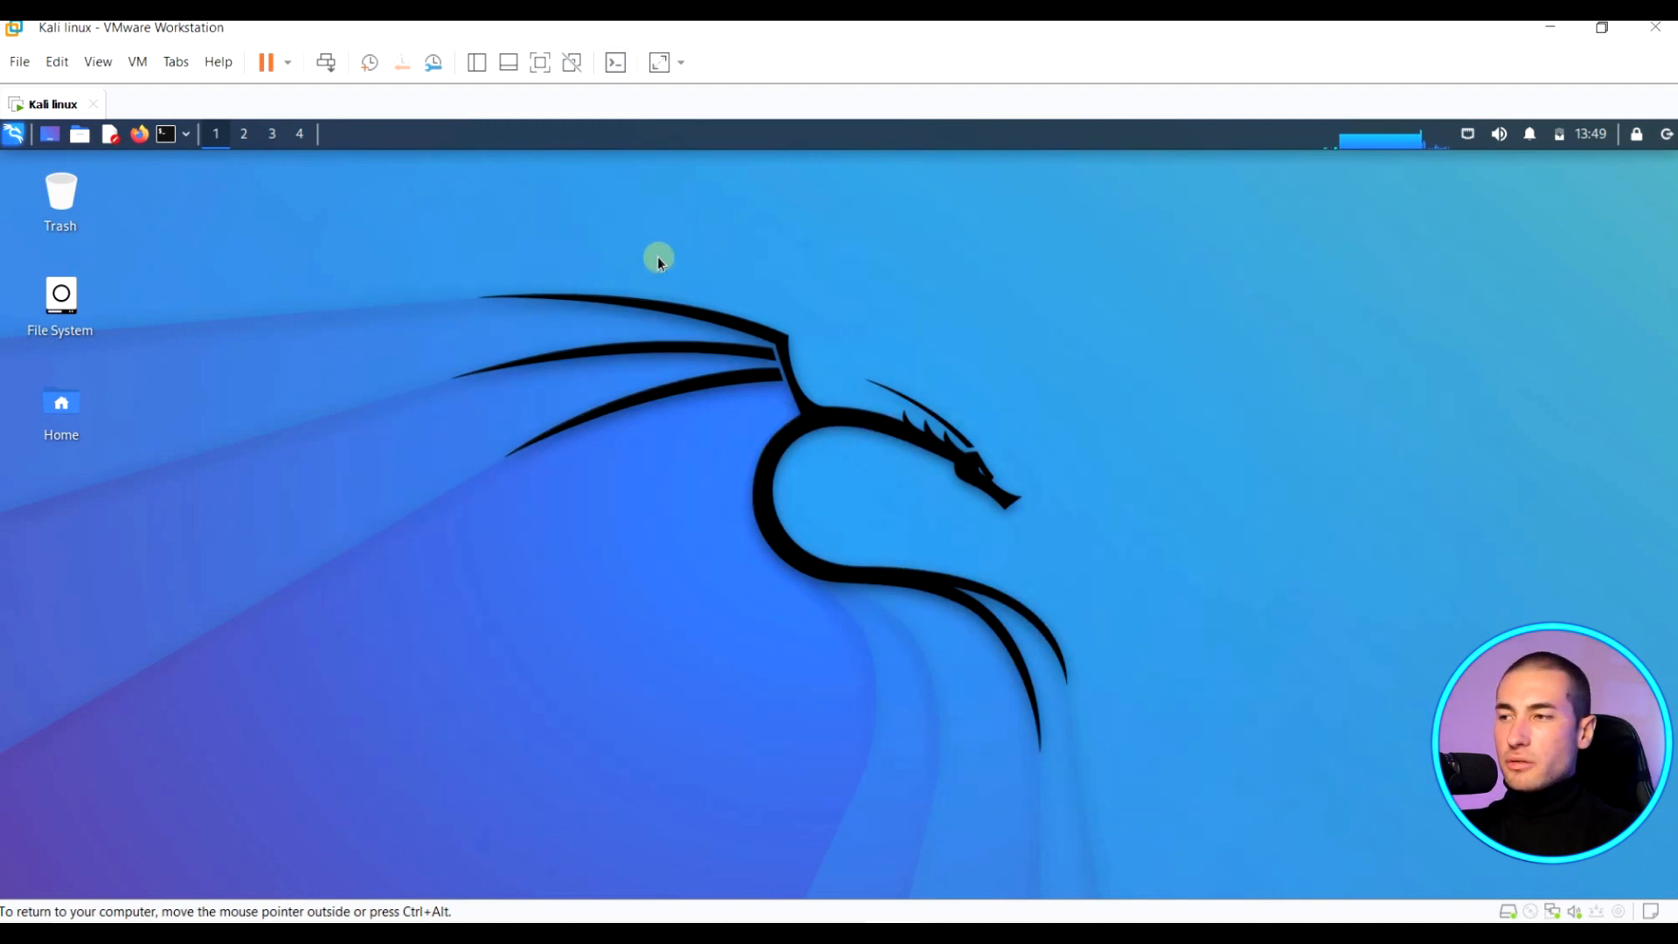
Browse Kali's 01 - Information Gathering tools, expanding DNS Analysis, IDS/IPS Identification, Live Host Identification and Network & Port Scanners.
left_click(13, 134)
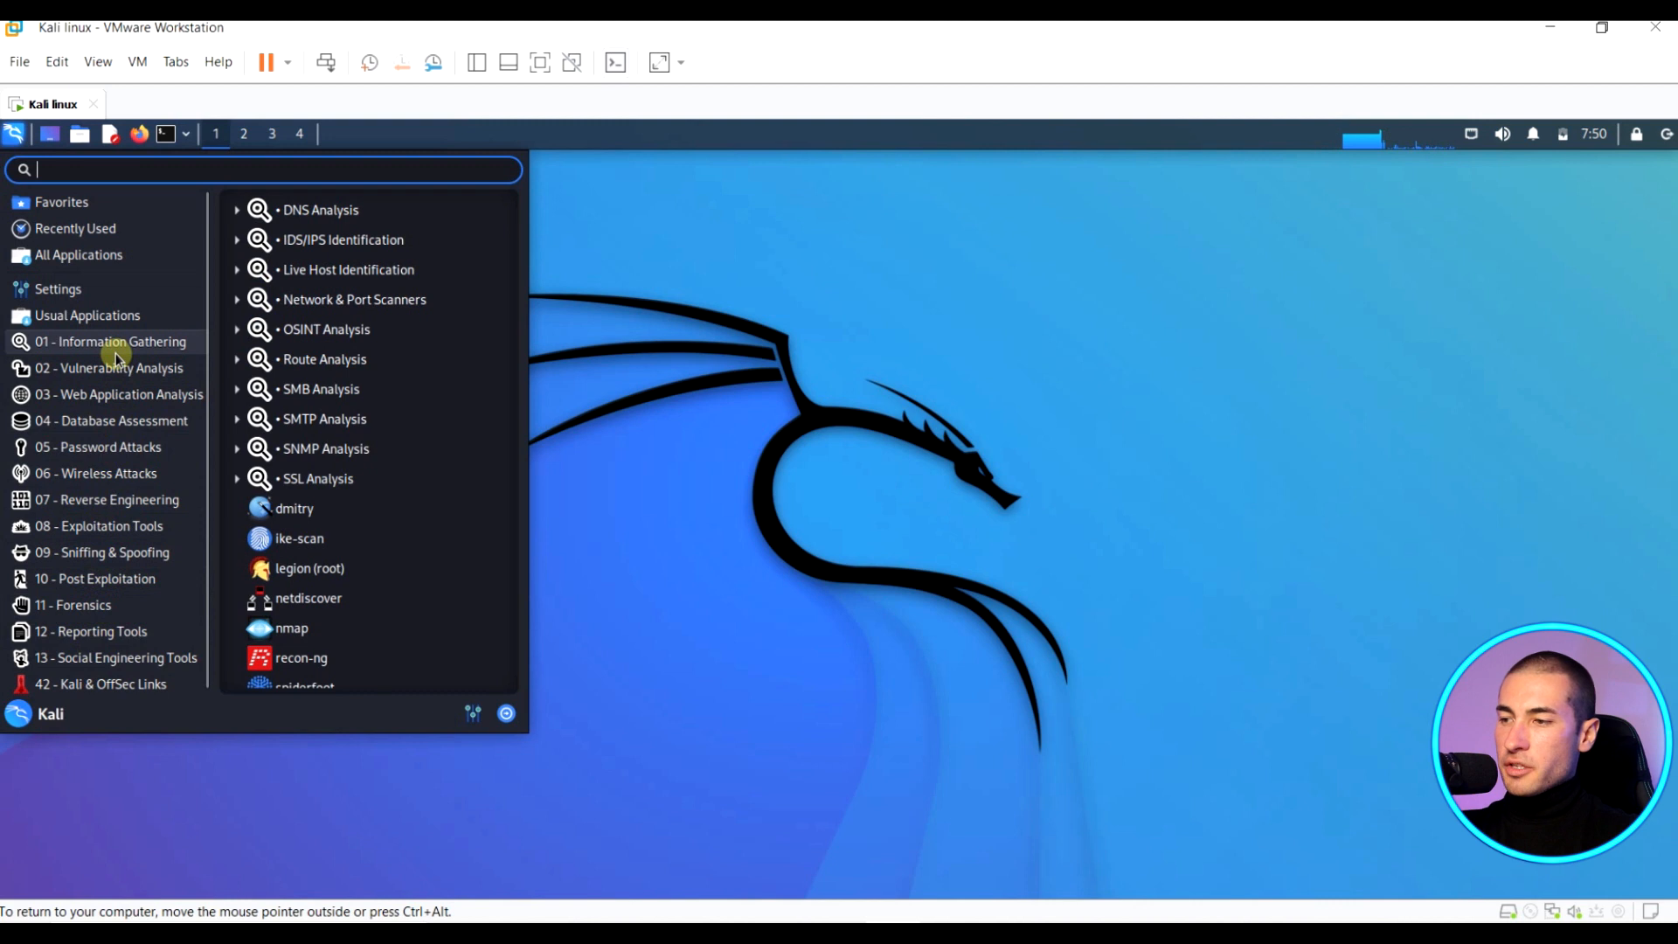
left_click(239, 210)
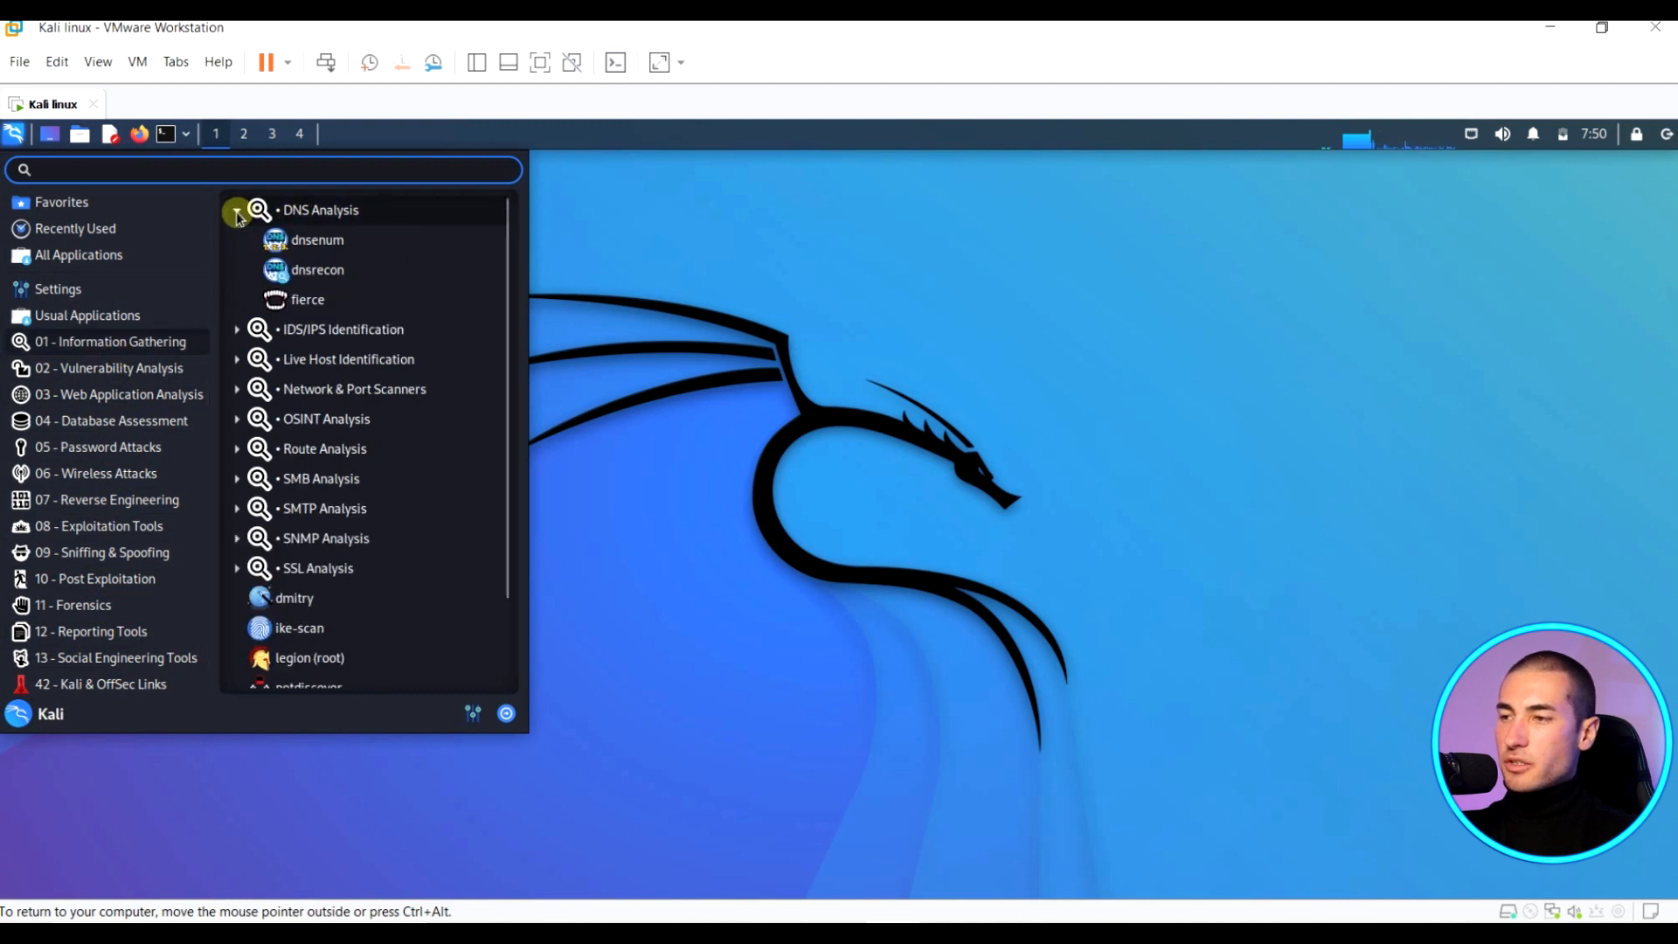
left_click(238, 330)
left_click(236, 420)
left_click(239, 600)
scroll(260, 601, "down", 3)
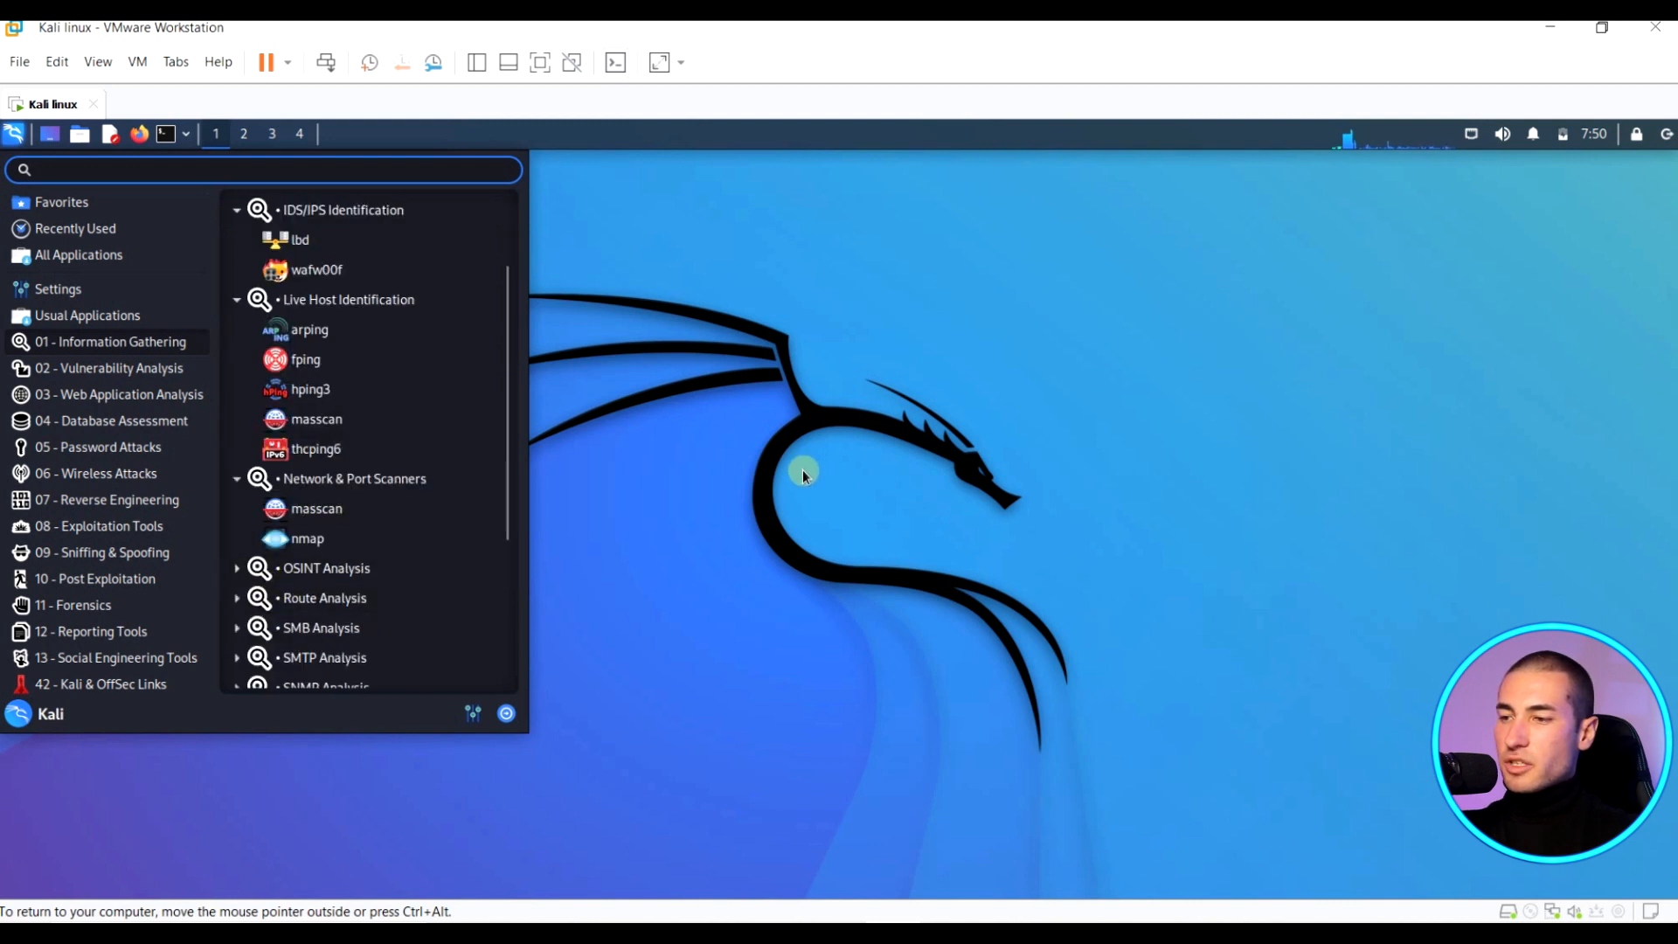
left_click(781, 429)
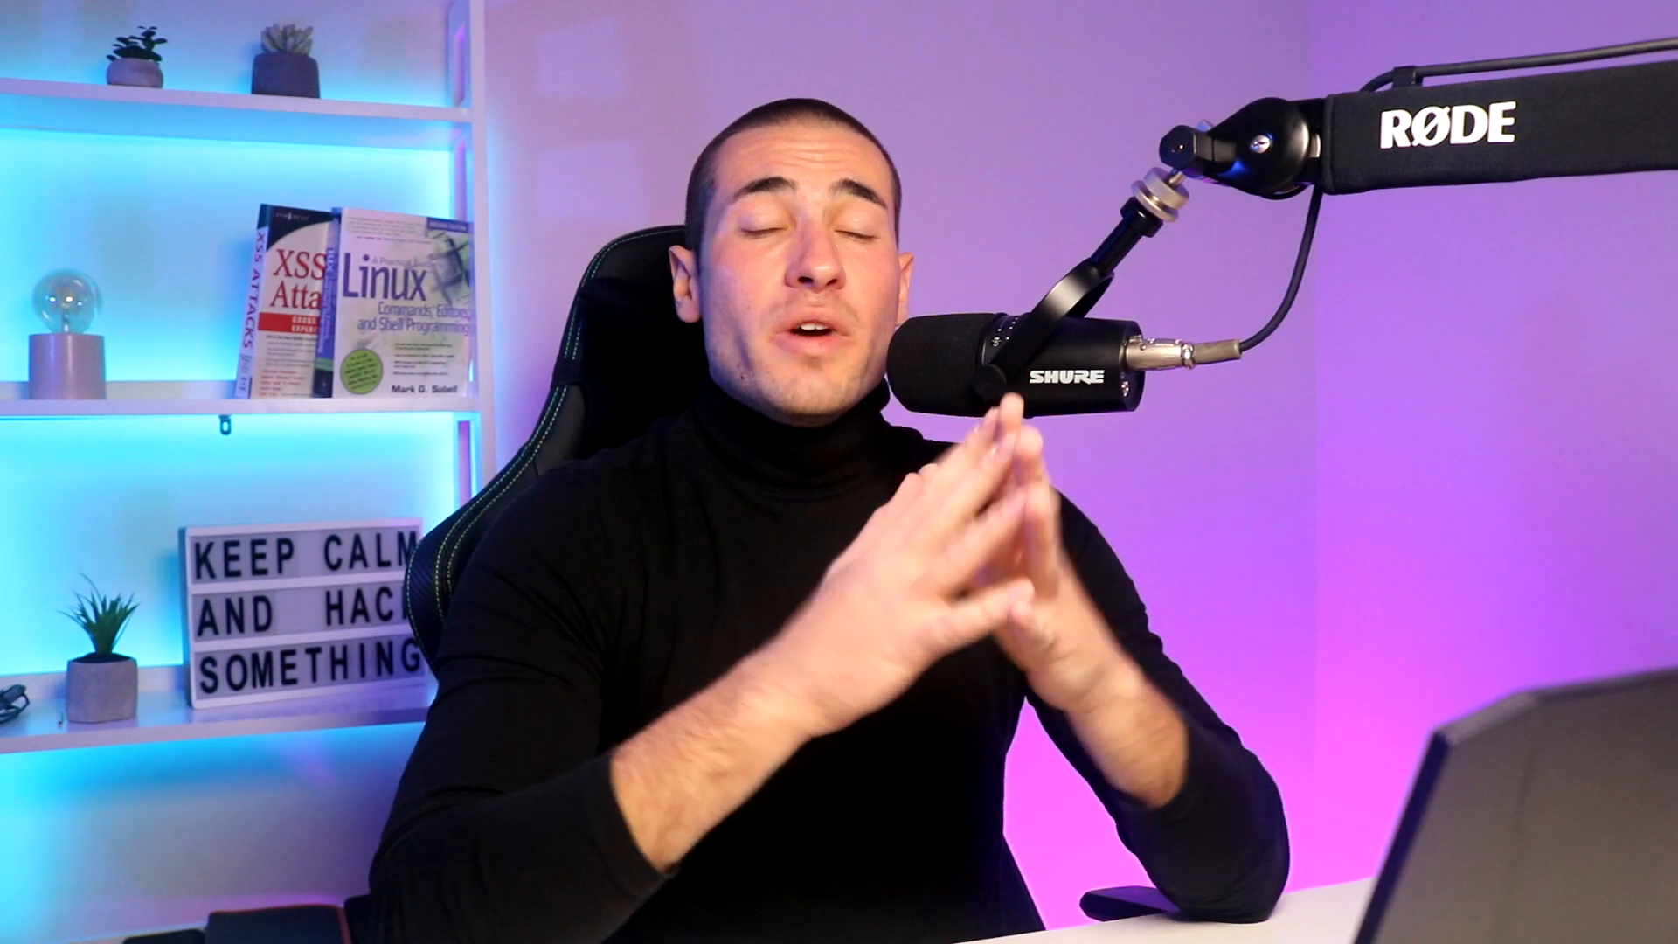